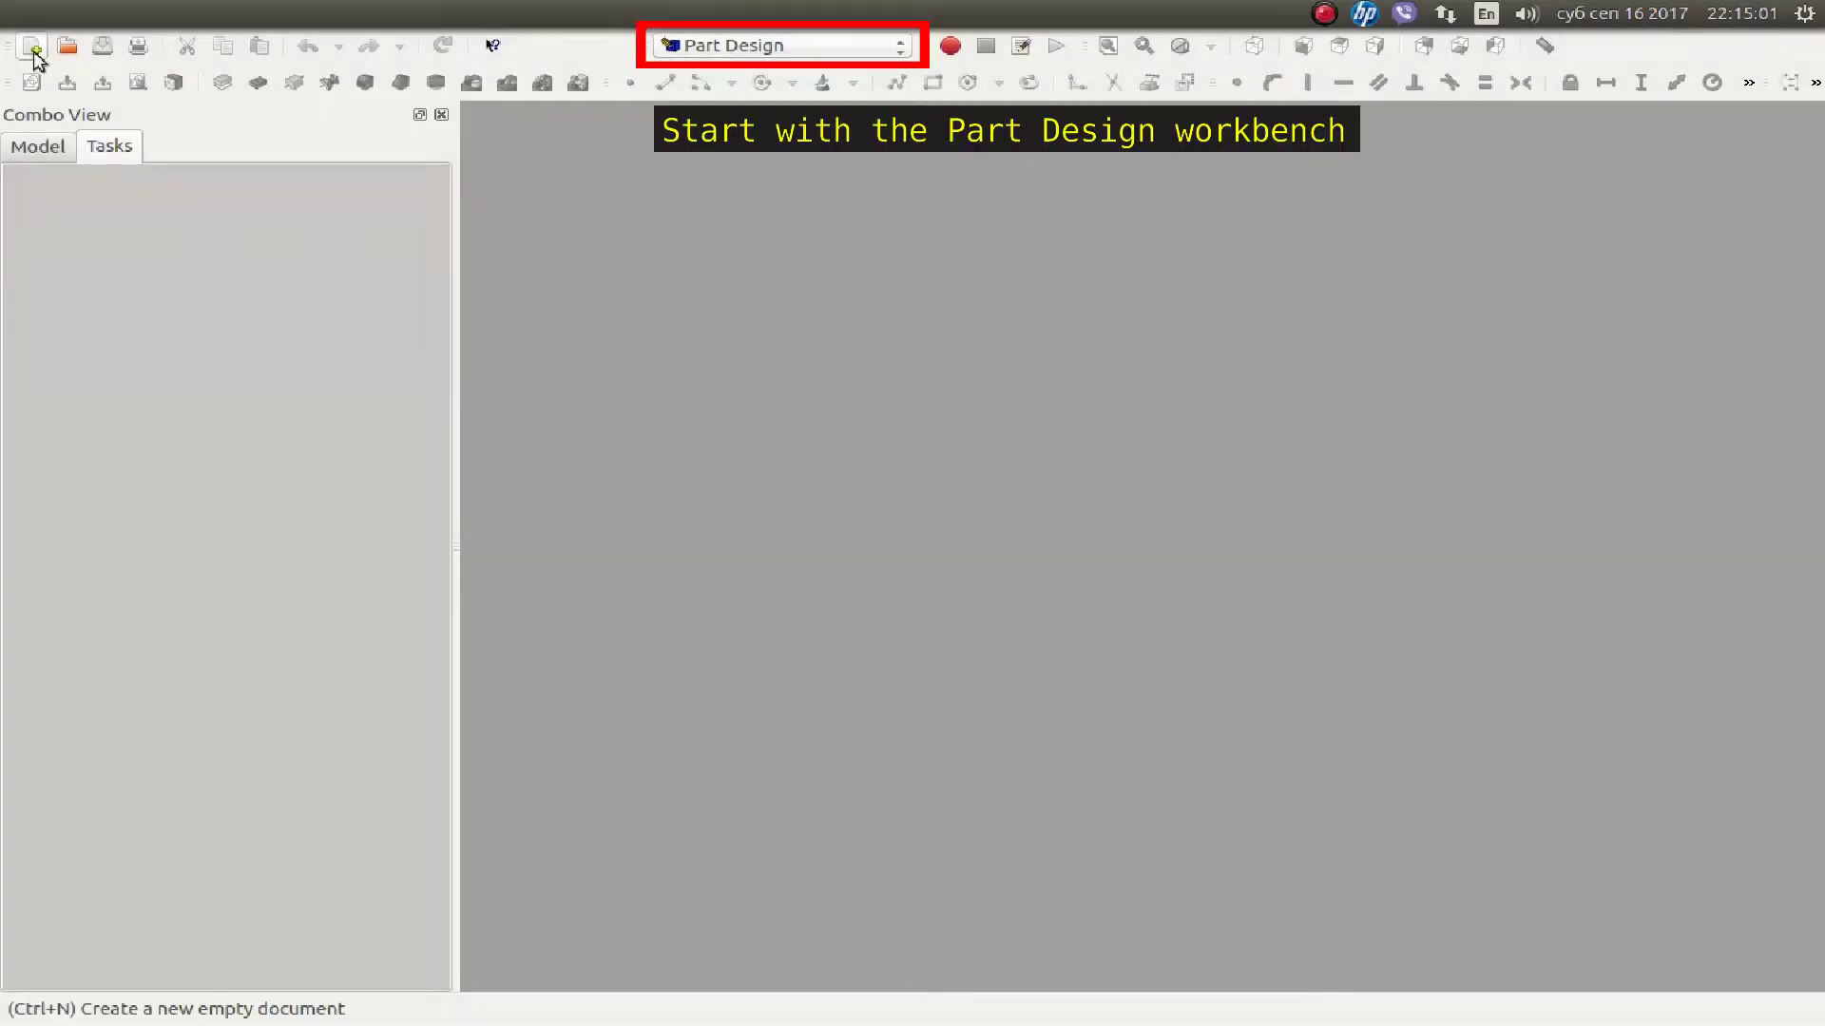
# - Create a new Part Design document and open a sketch on the XY-Plane
pyautogui.click(34, 53)
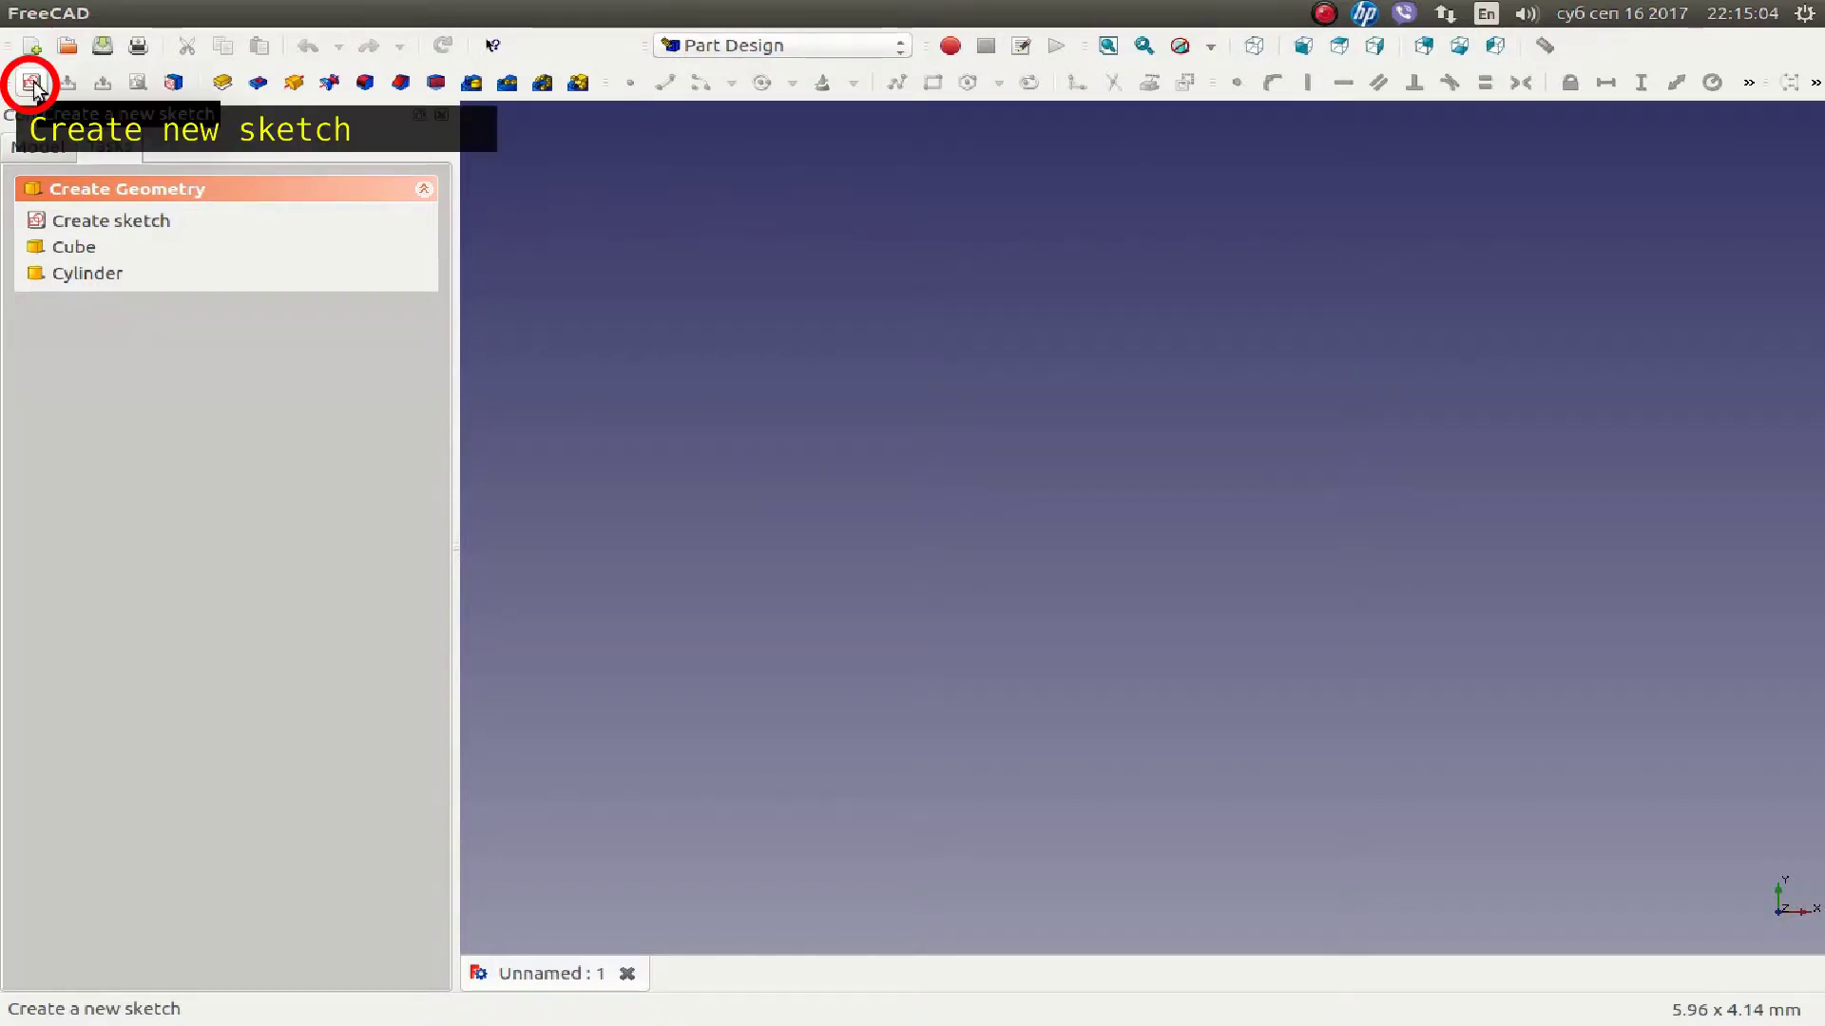
pyautogui.click(32, 83)
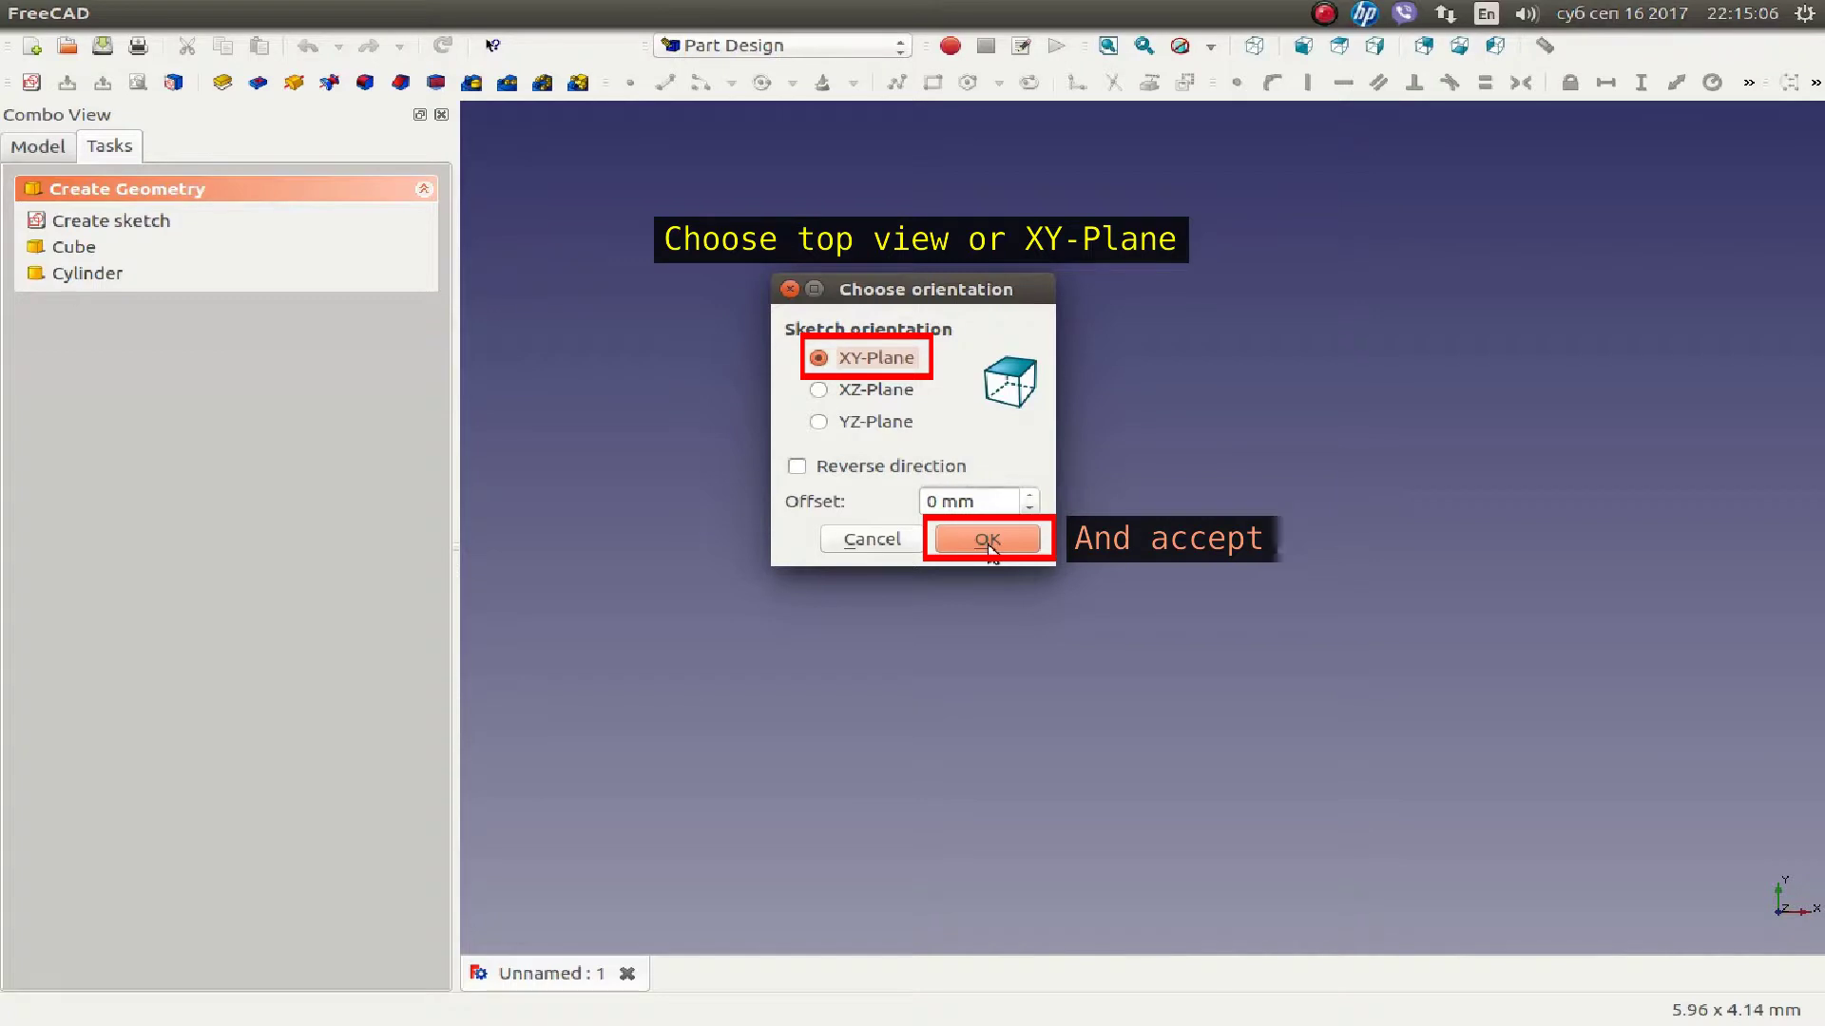
pyautogui.click(988, 540)
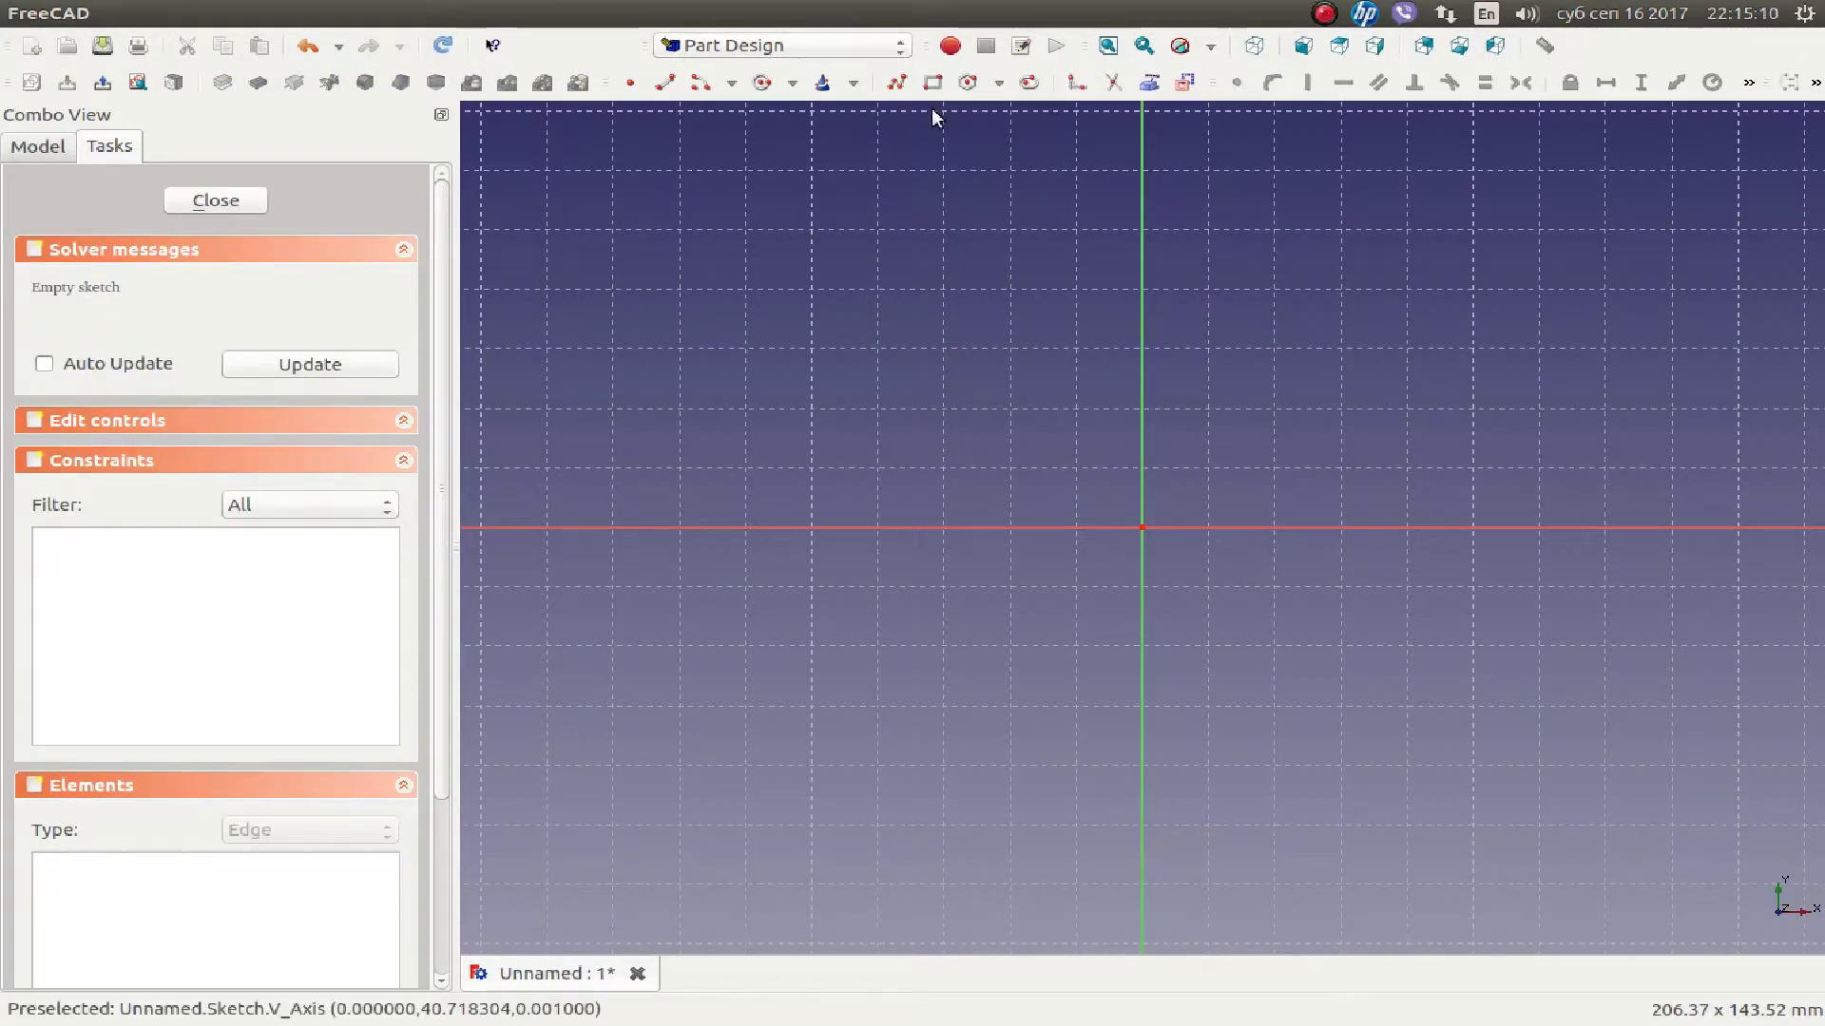
# - Draw a long rectangle whose opposite corners lie on either side of the origin
pyautogui.click(932, 83)
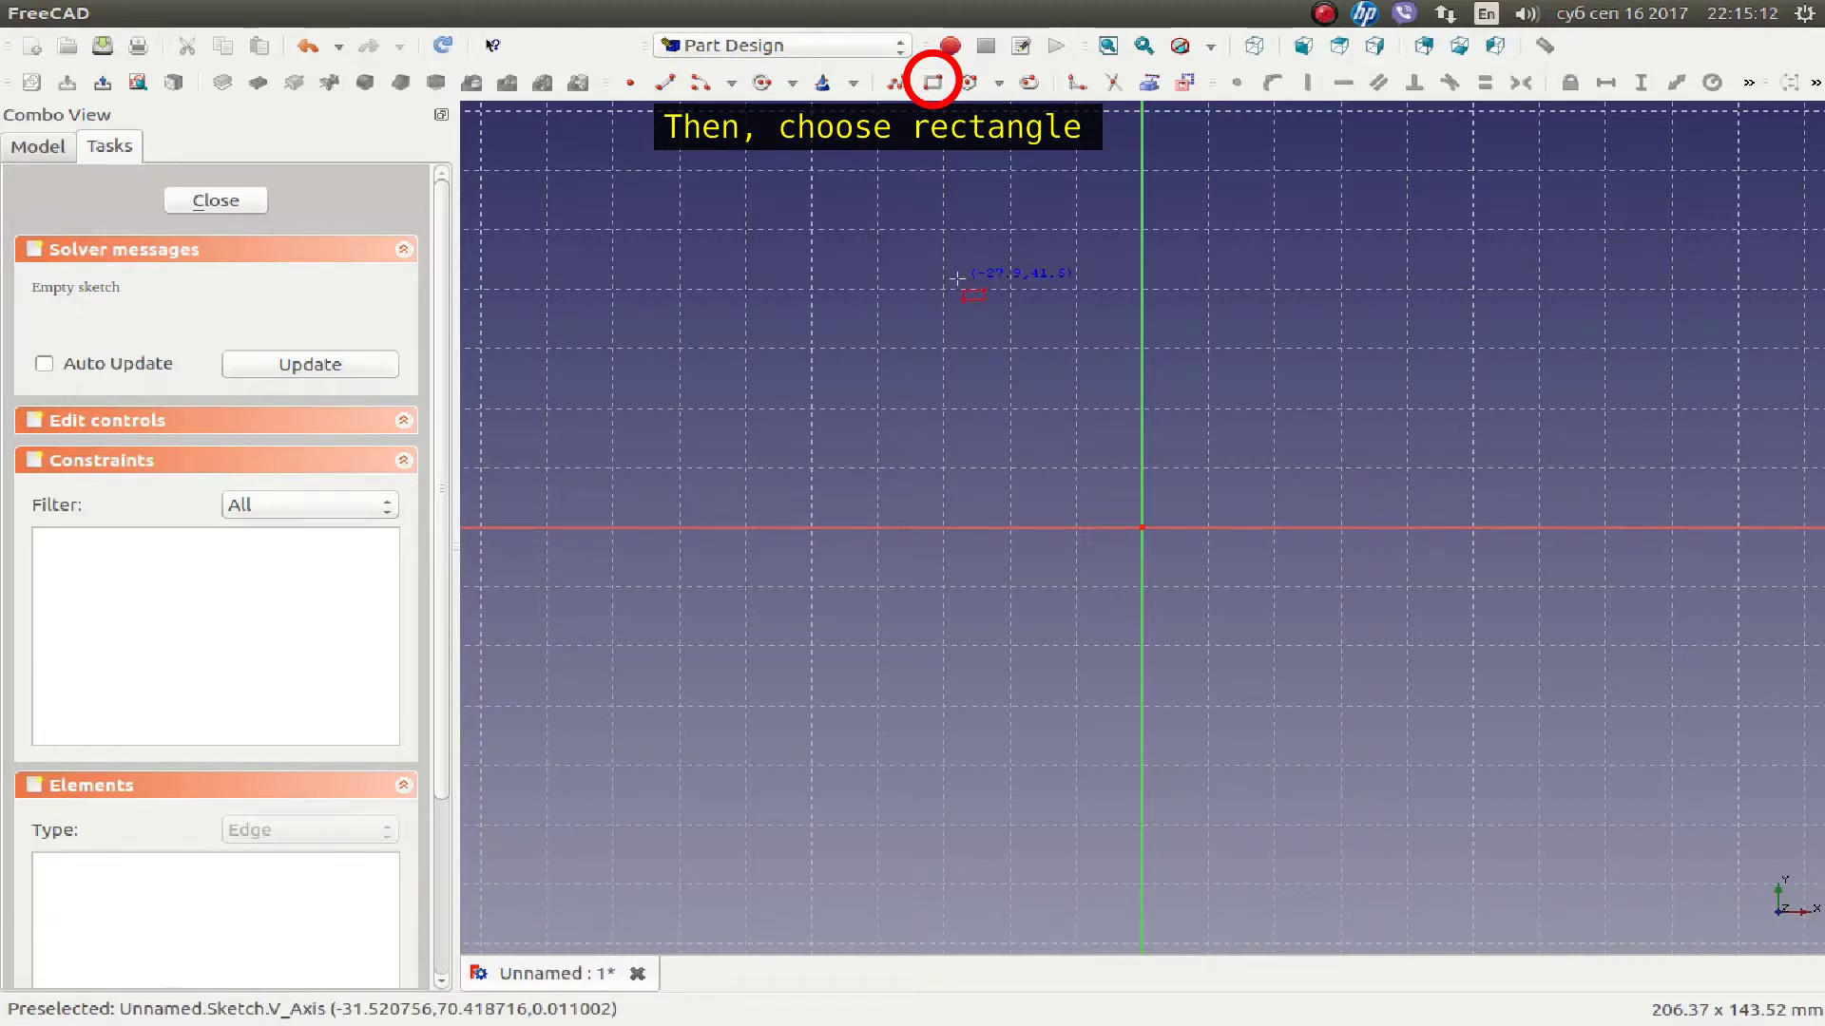
pyautogui.click(659, 443)
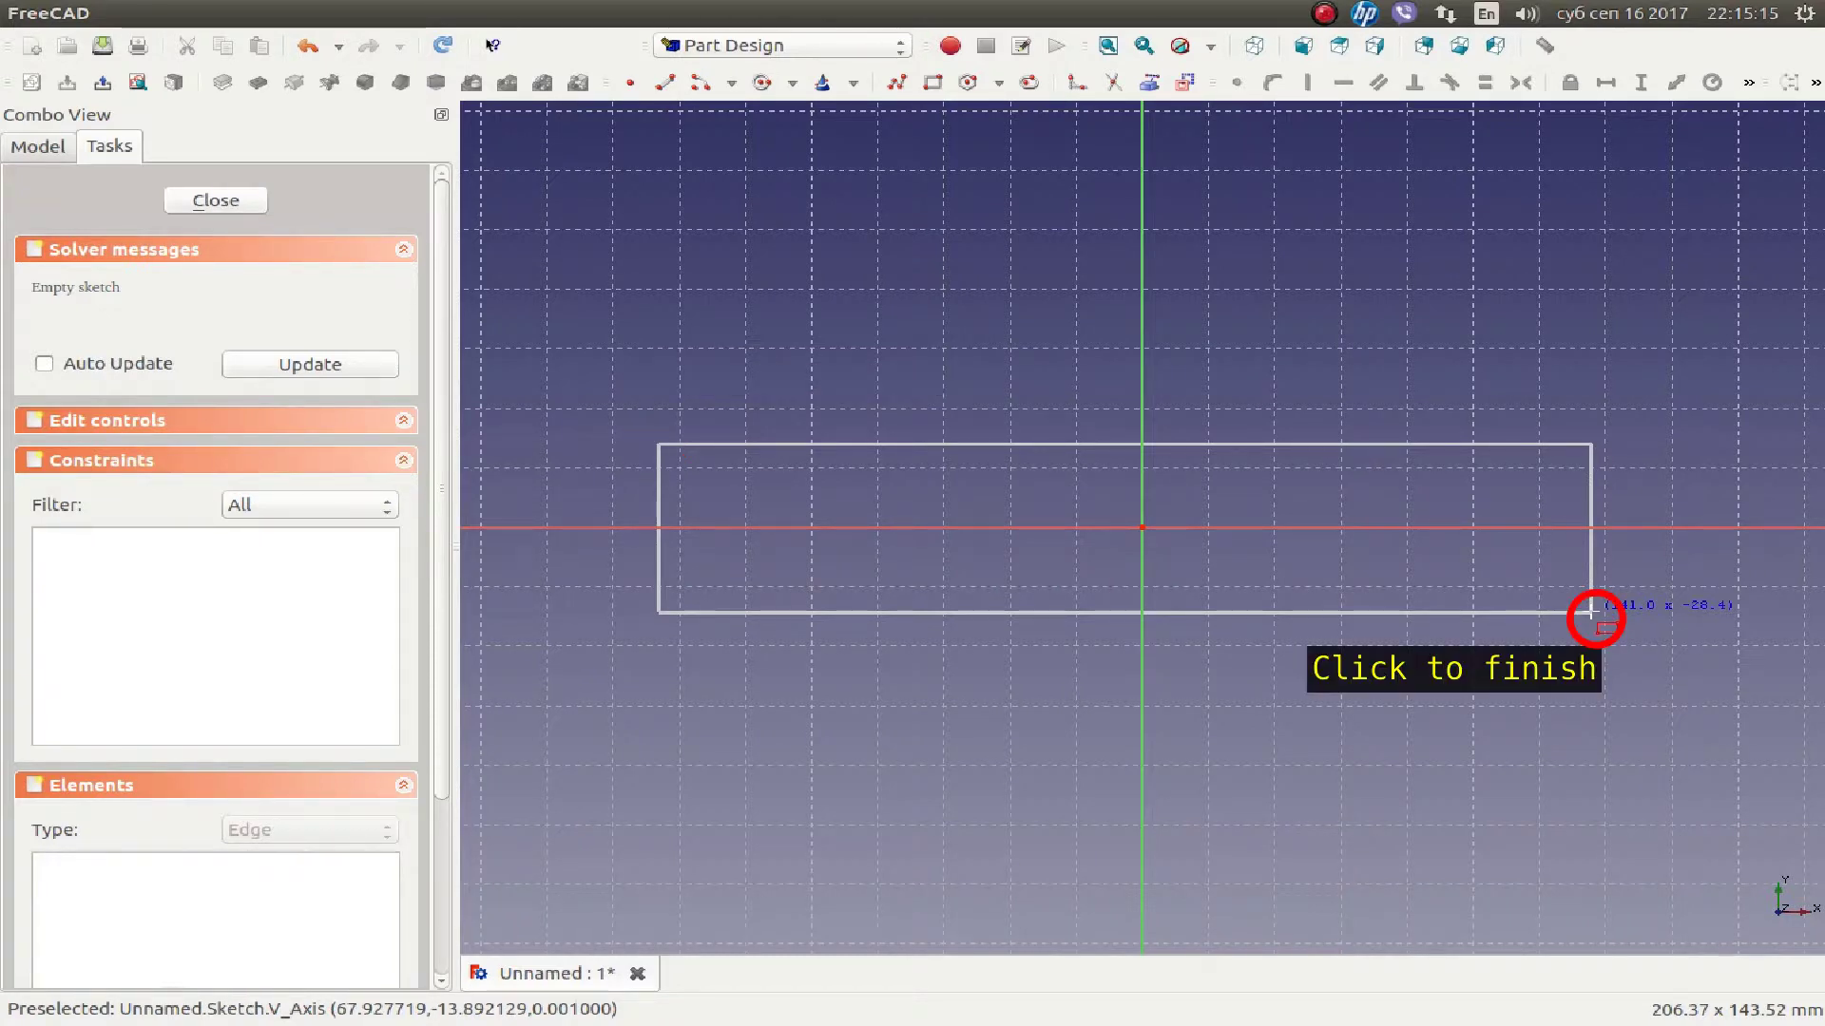
pyautogui.click(1594, 619)
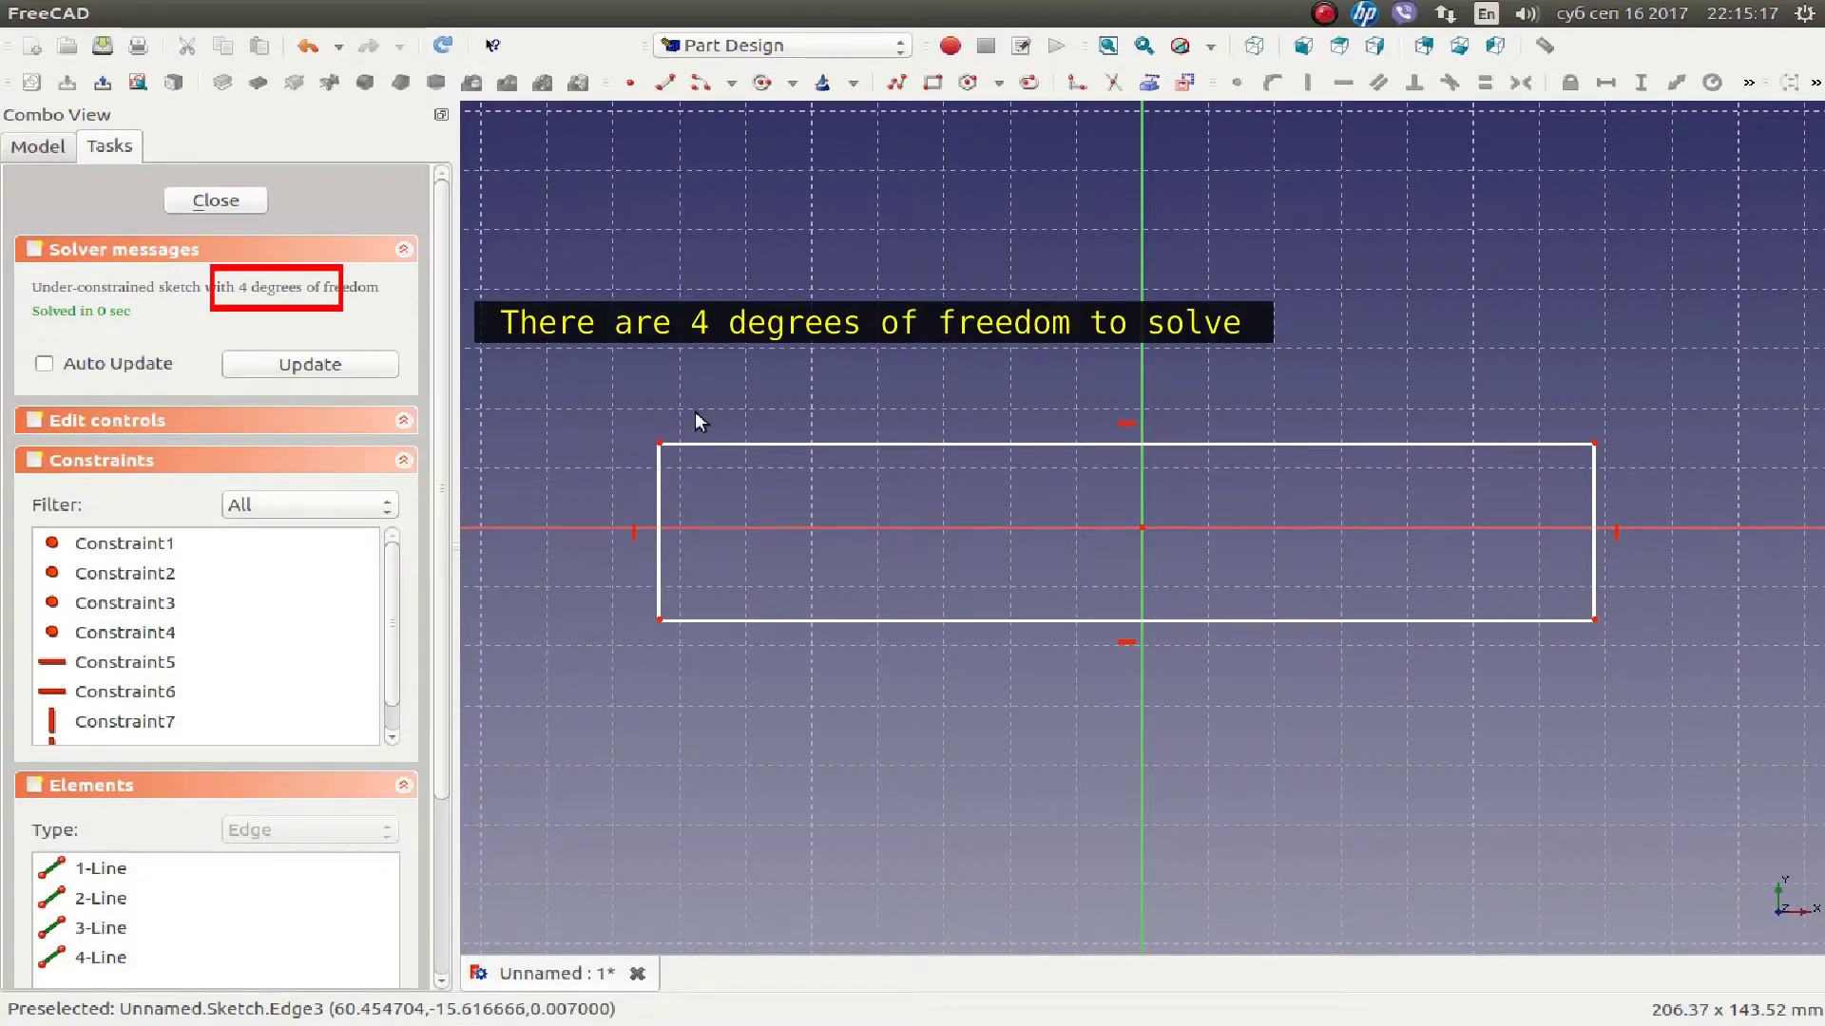
# - Make the rectangle's top corners symmetric about the vertical axis
pyautogui.click(660, 443)
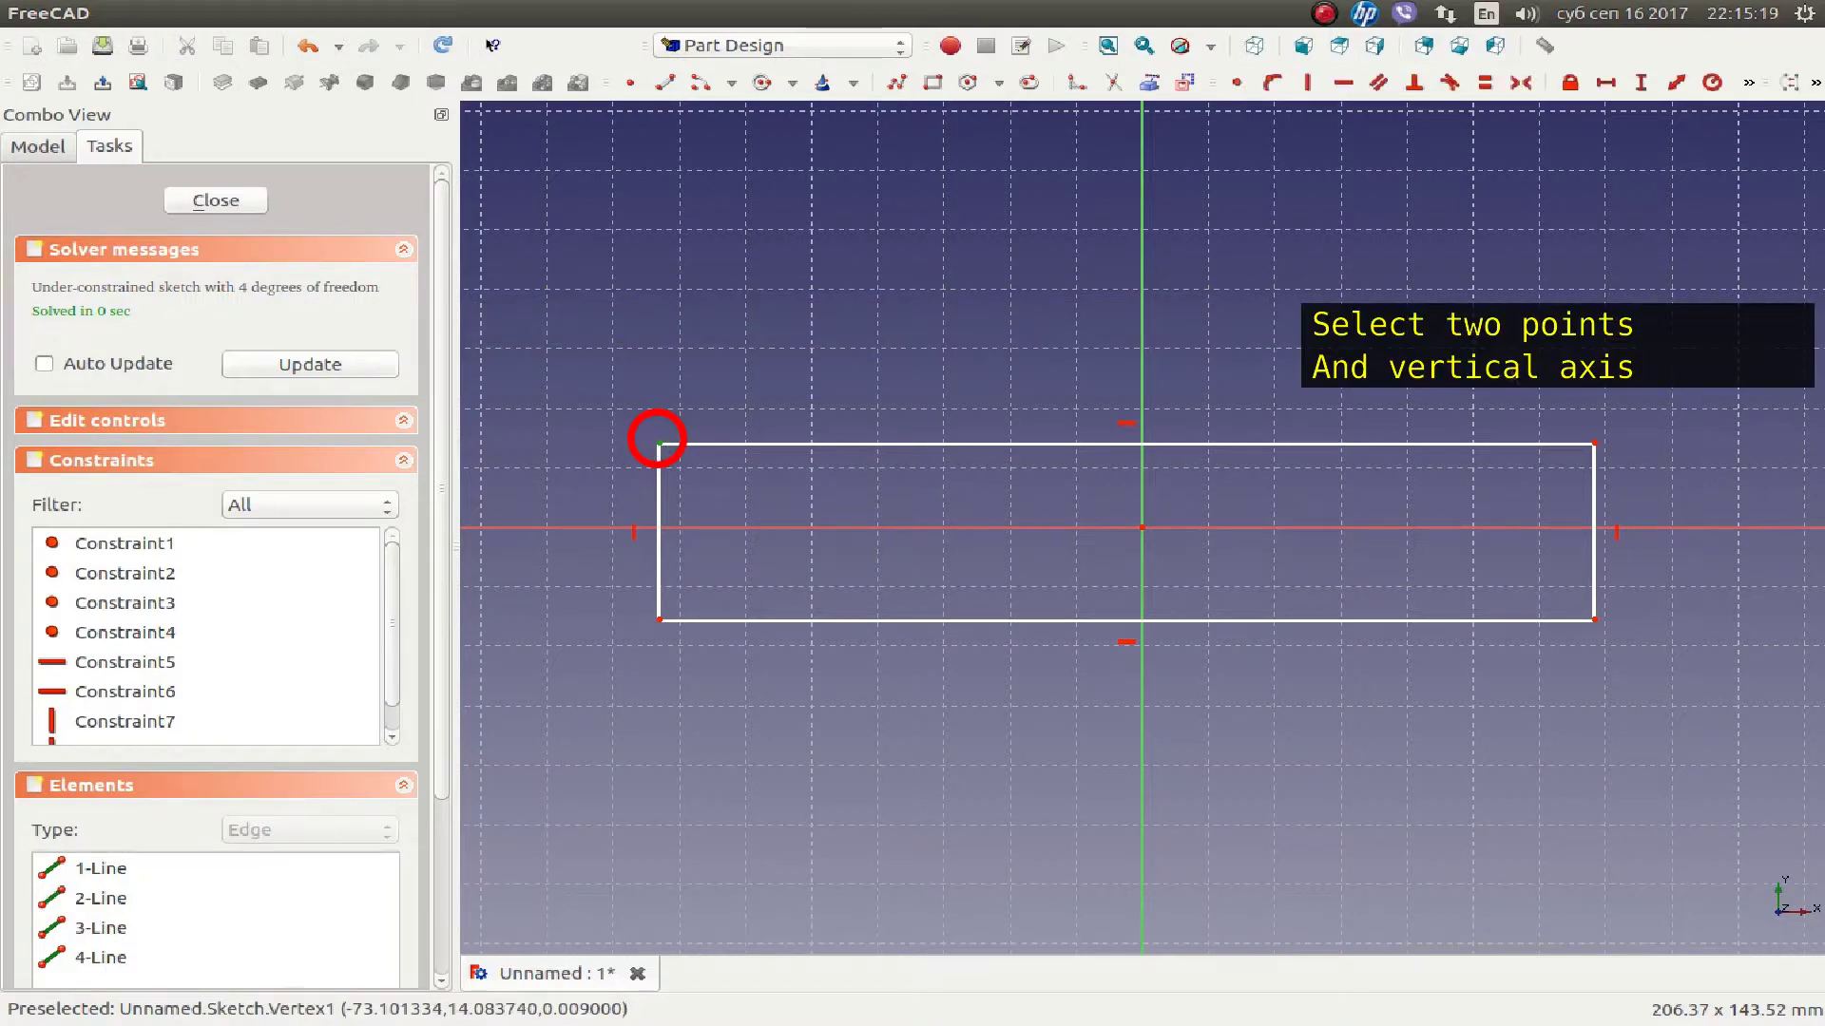
pyautogui.click(1593, 443)
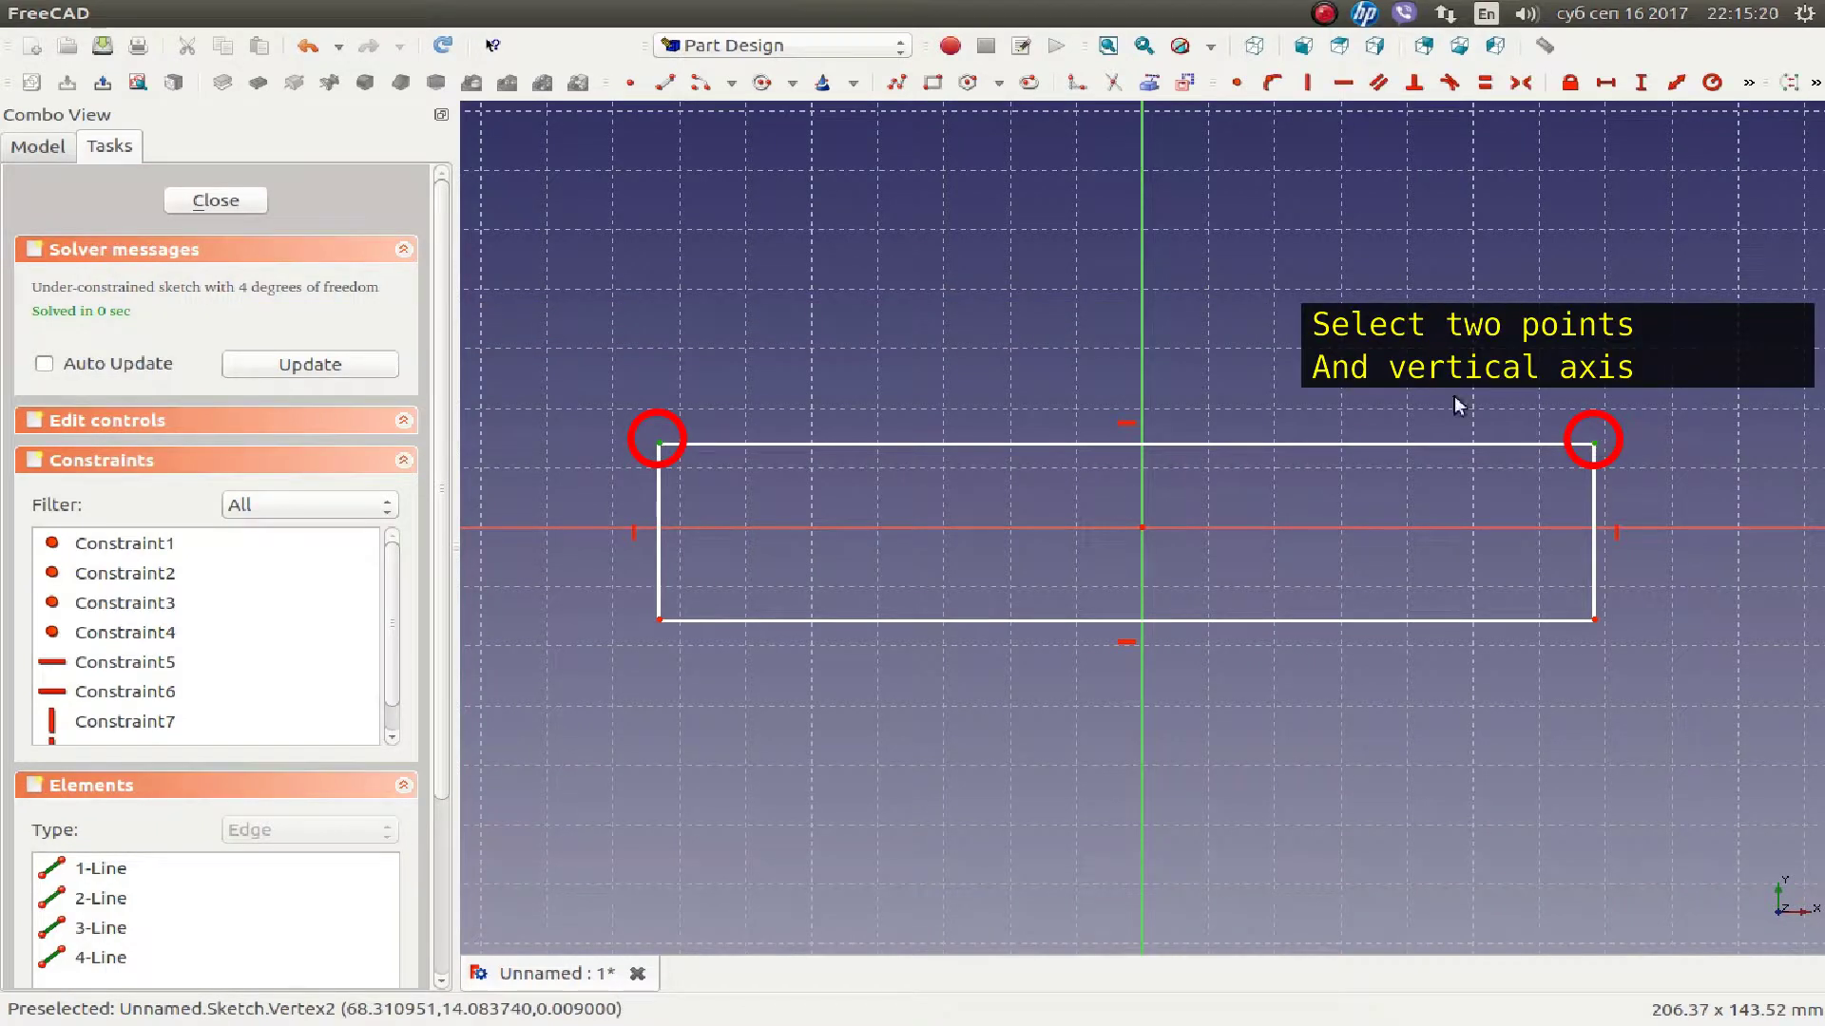
pyautogui.click(1140, 378)
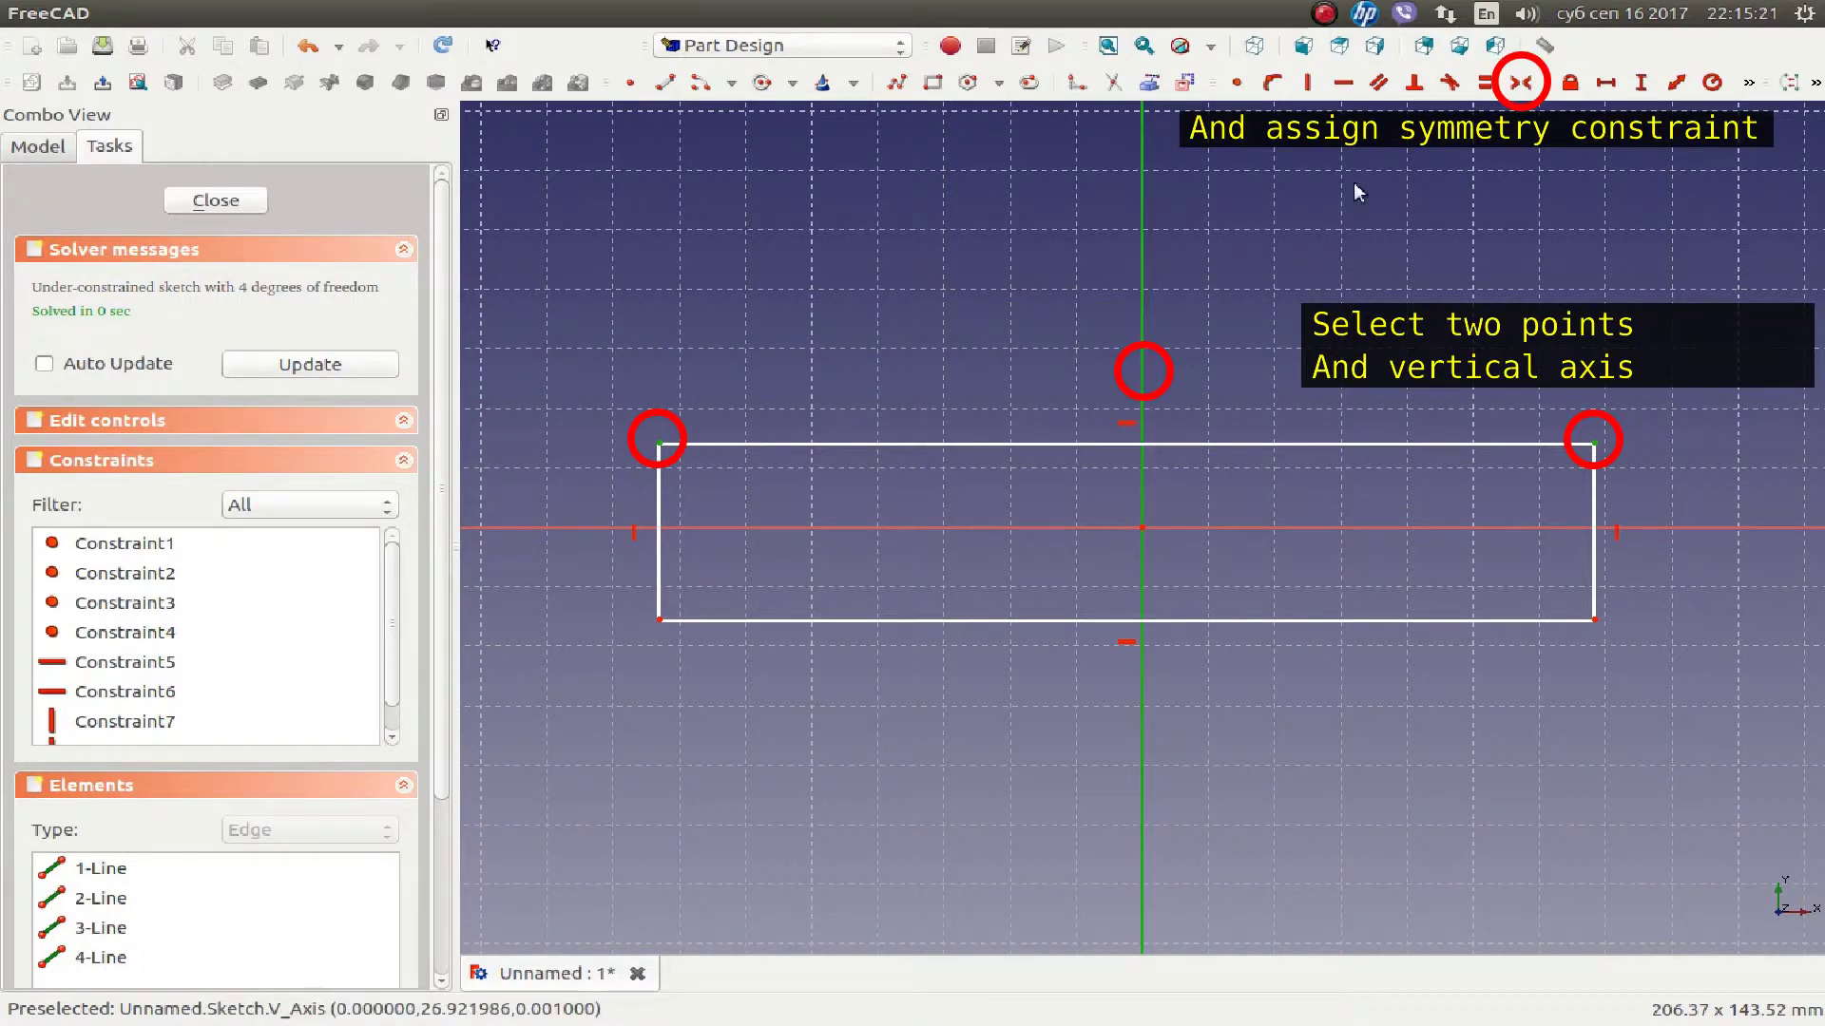
pyautogui.click(1523, 83)
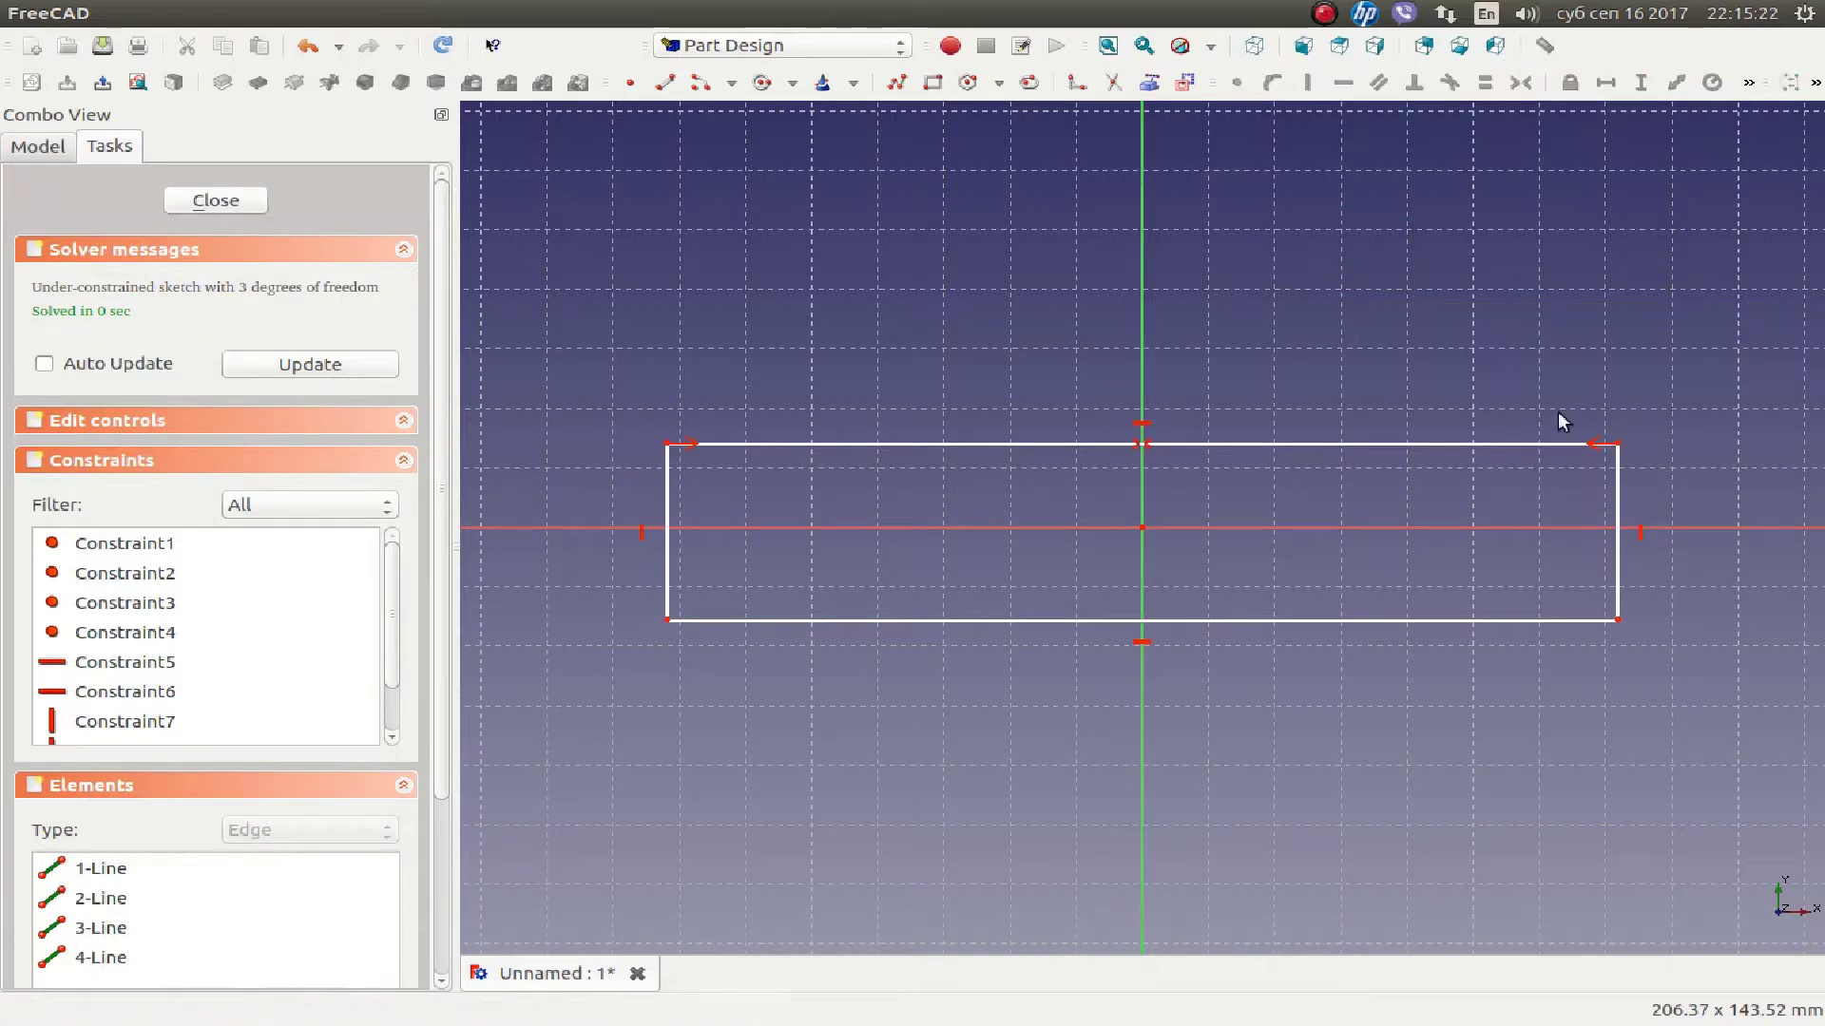
# - Make the rectangle's right corners symmetric about the horizontal axis
pyautogui.click(1618, 443)
pyautogui.click(1617, 620)
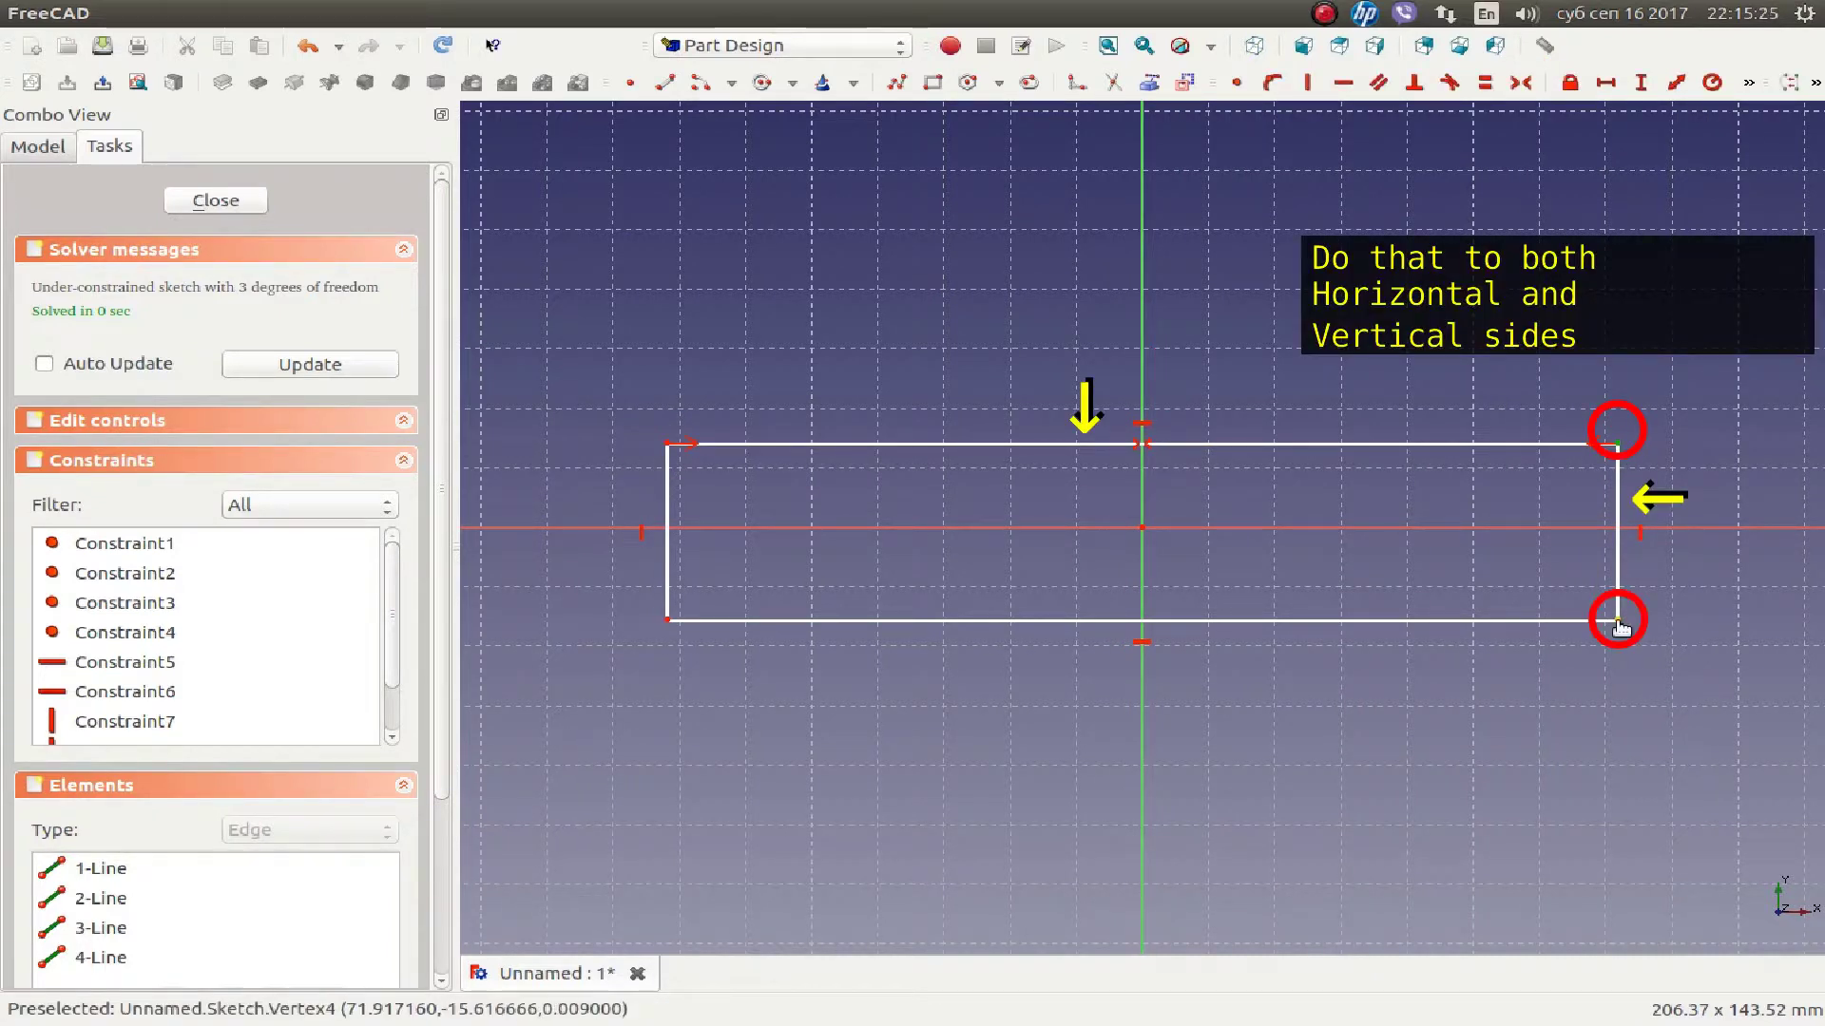
pyautogui.click(1706, 528)
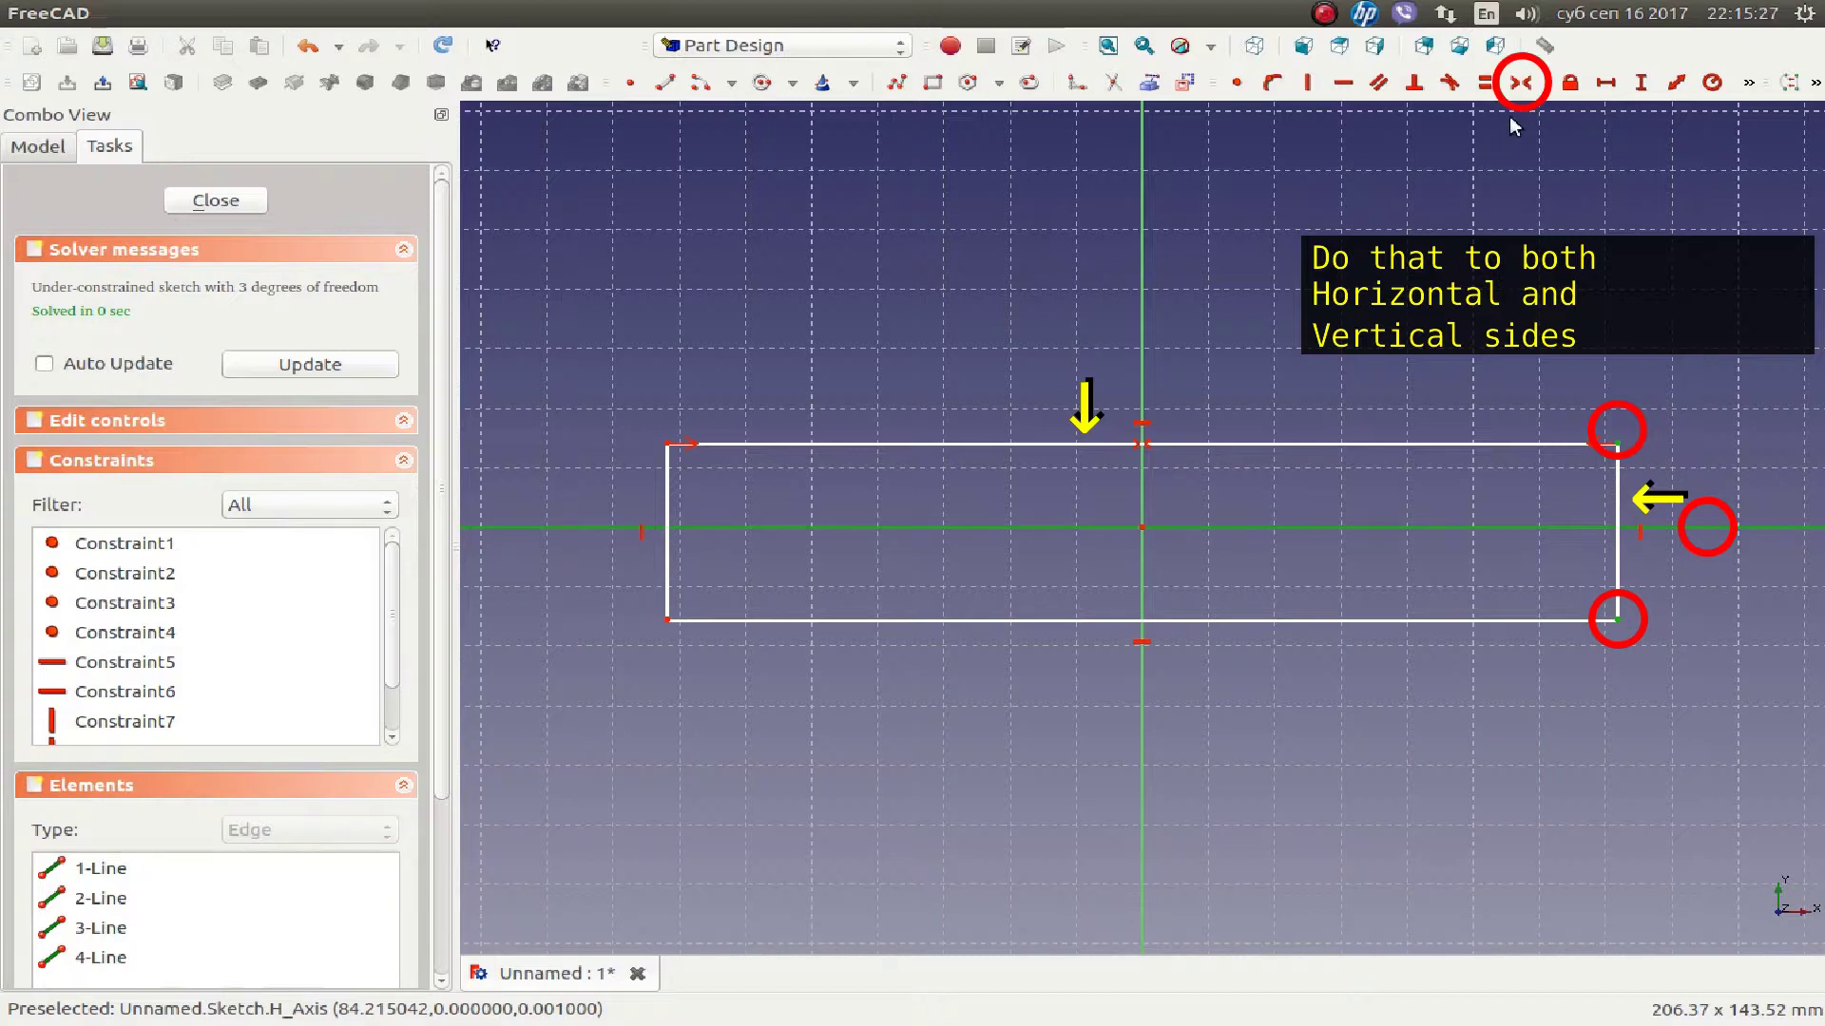
pyautogui.click(1520, 83)
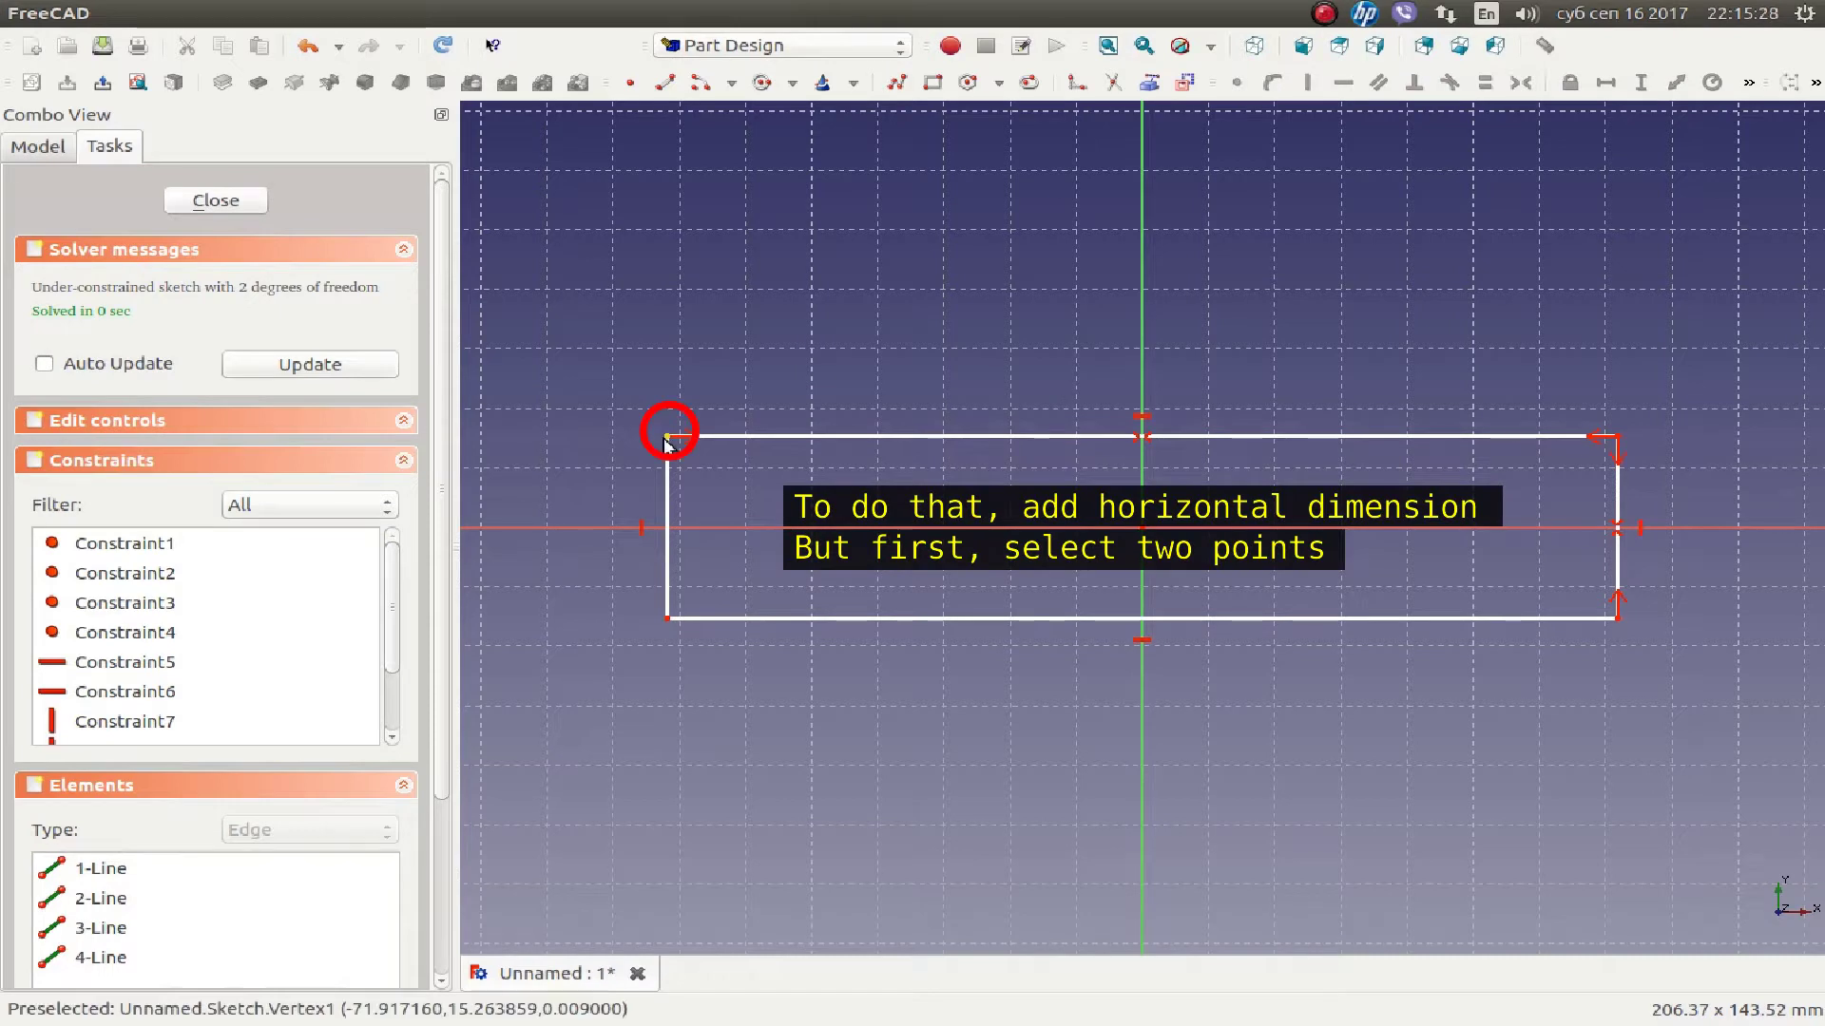
# - Set the rectangle's width to 510 mm with a horizontal distance constraint
pyautogui.click(667, 439)
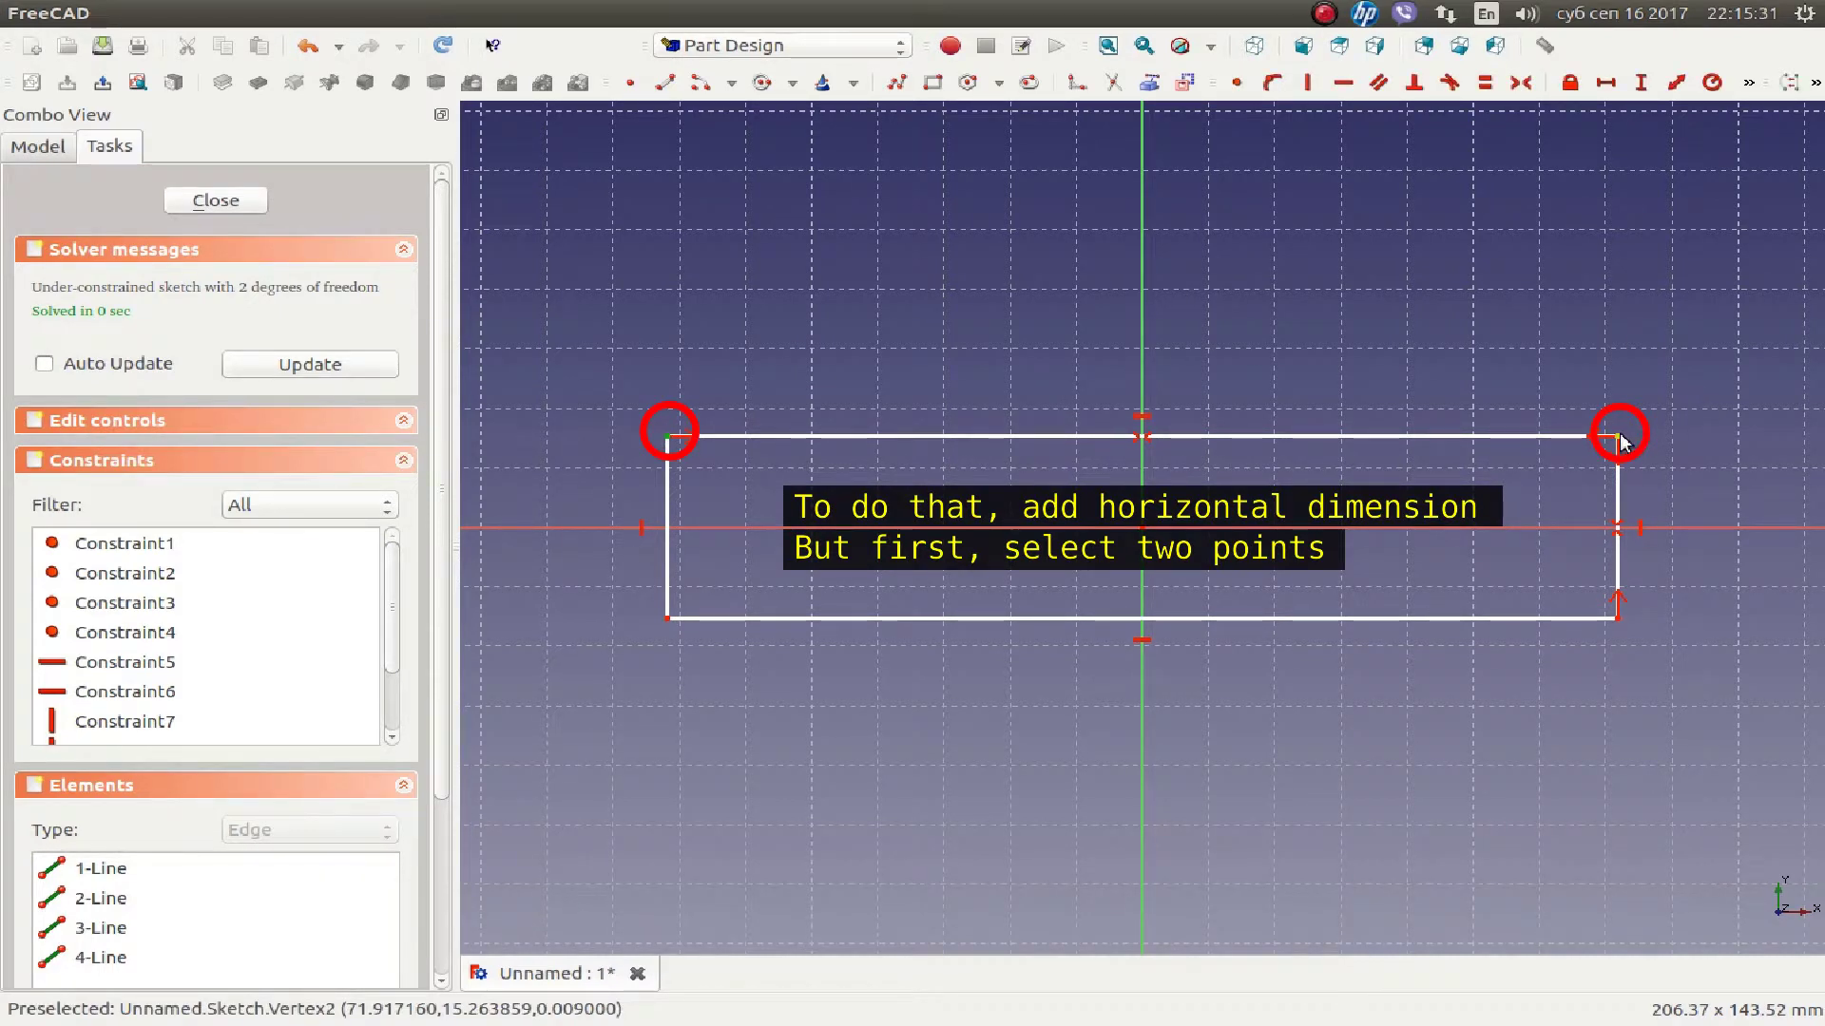
pyautogui.click(1605, 83)
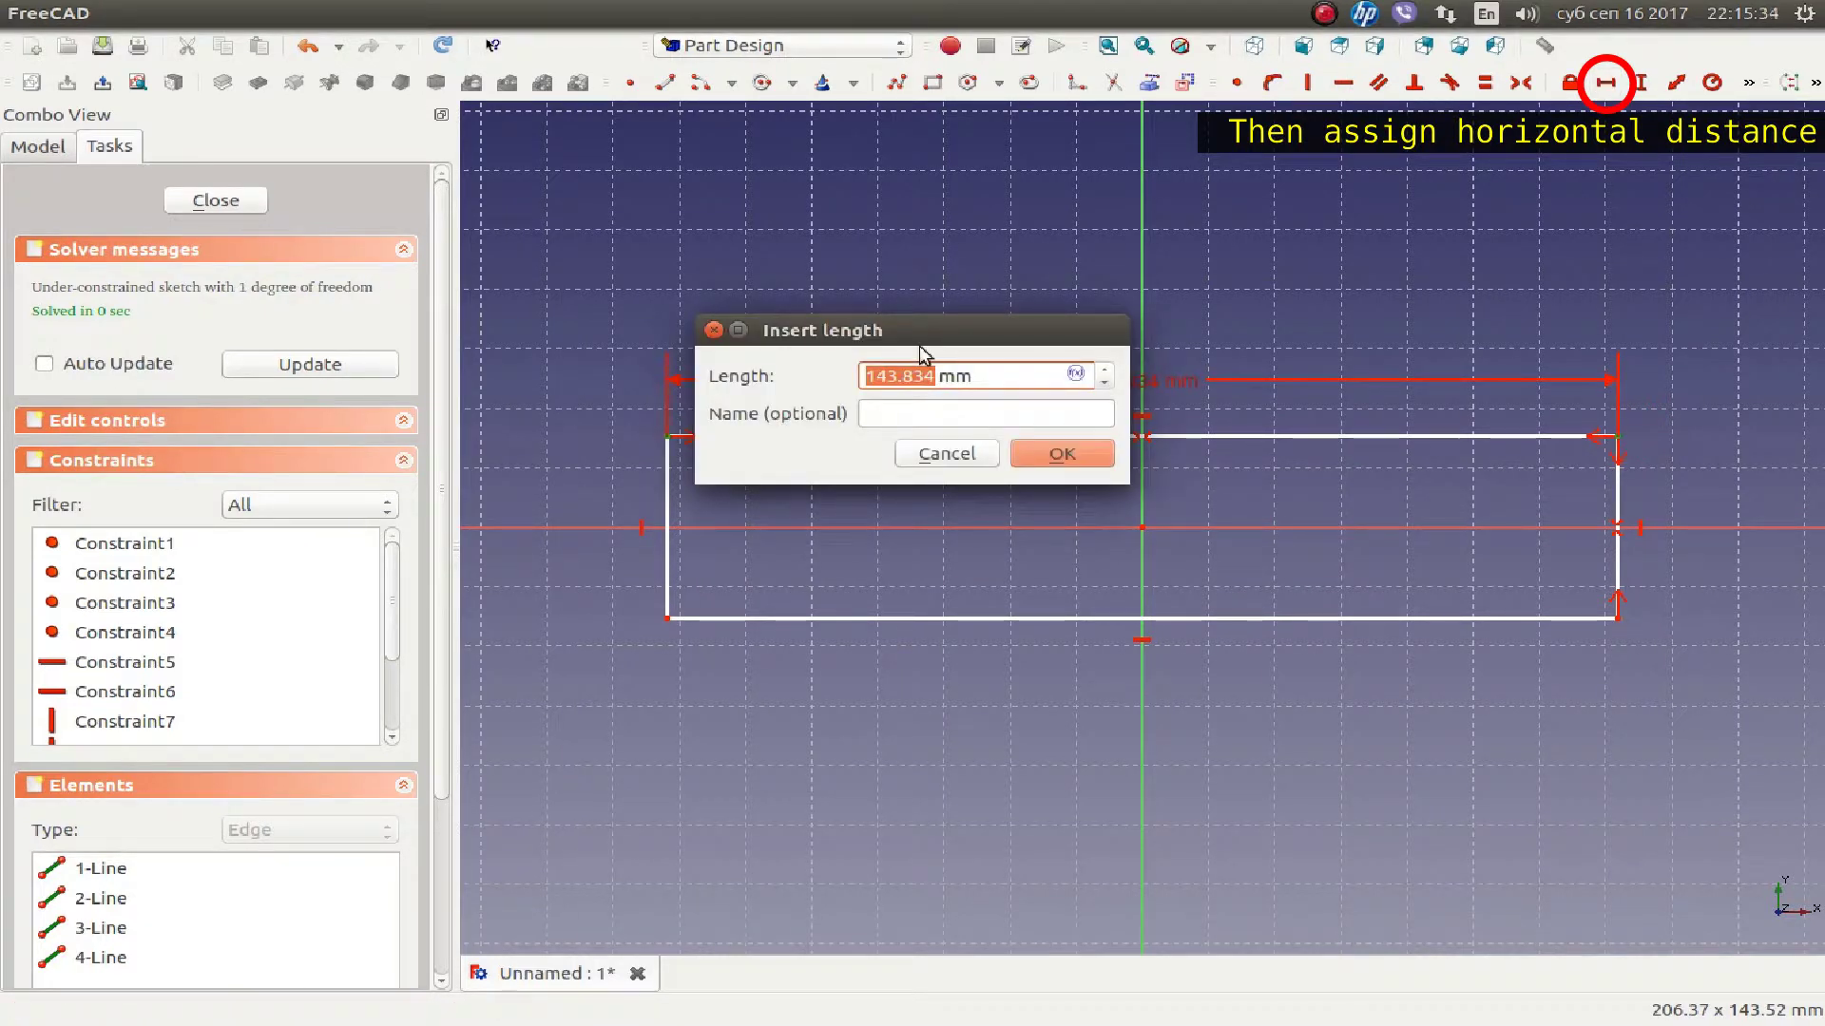
pyautogui.write('5')
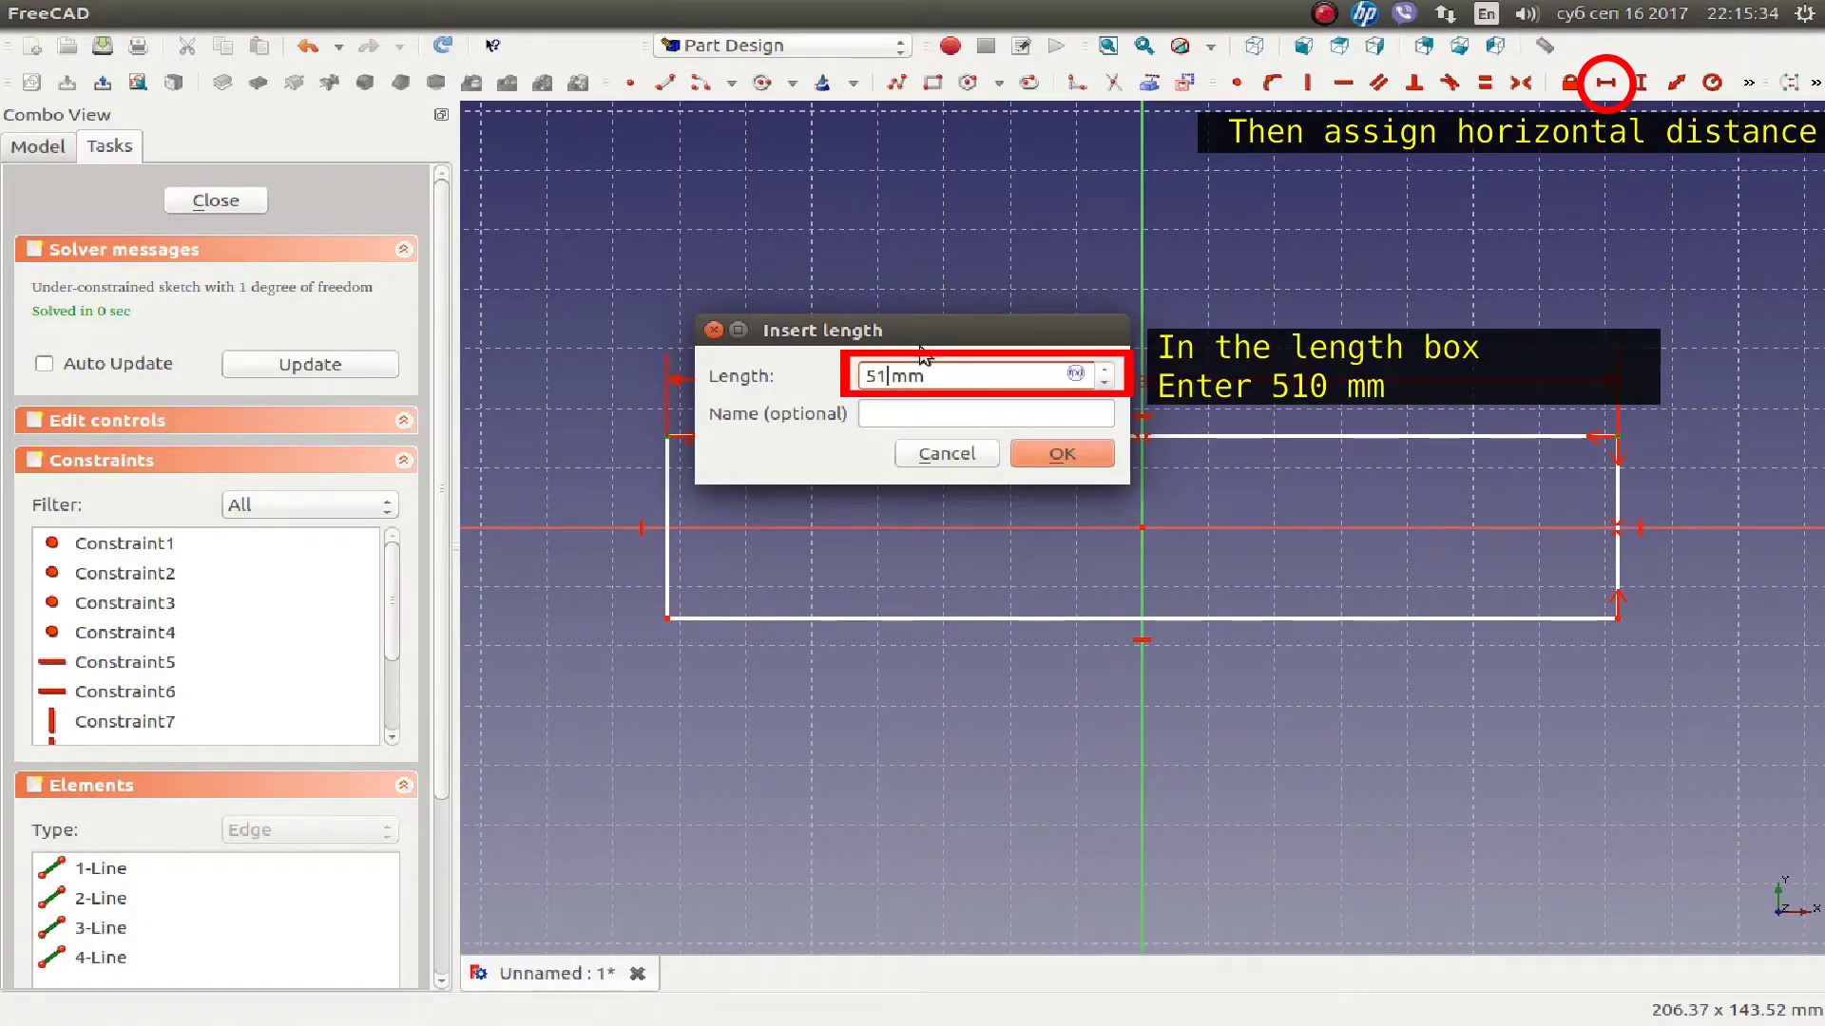
pyautogui.write('10')
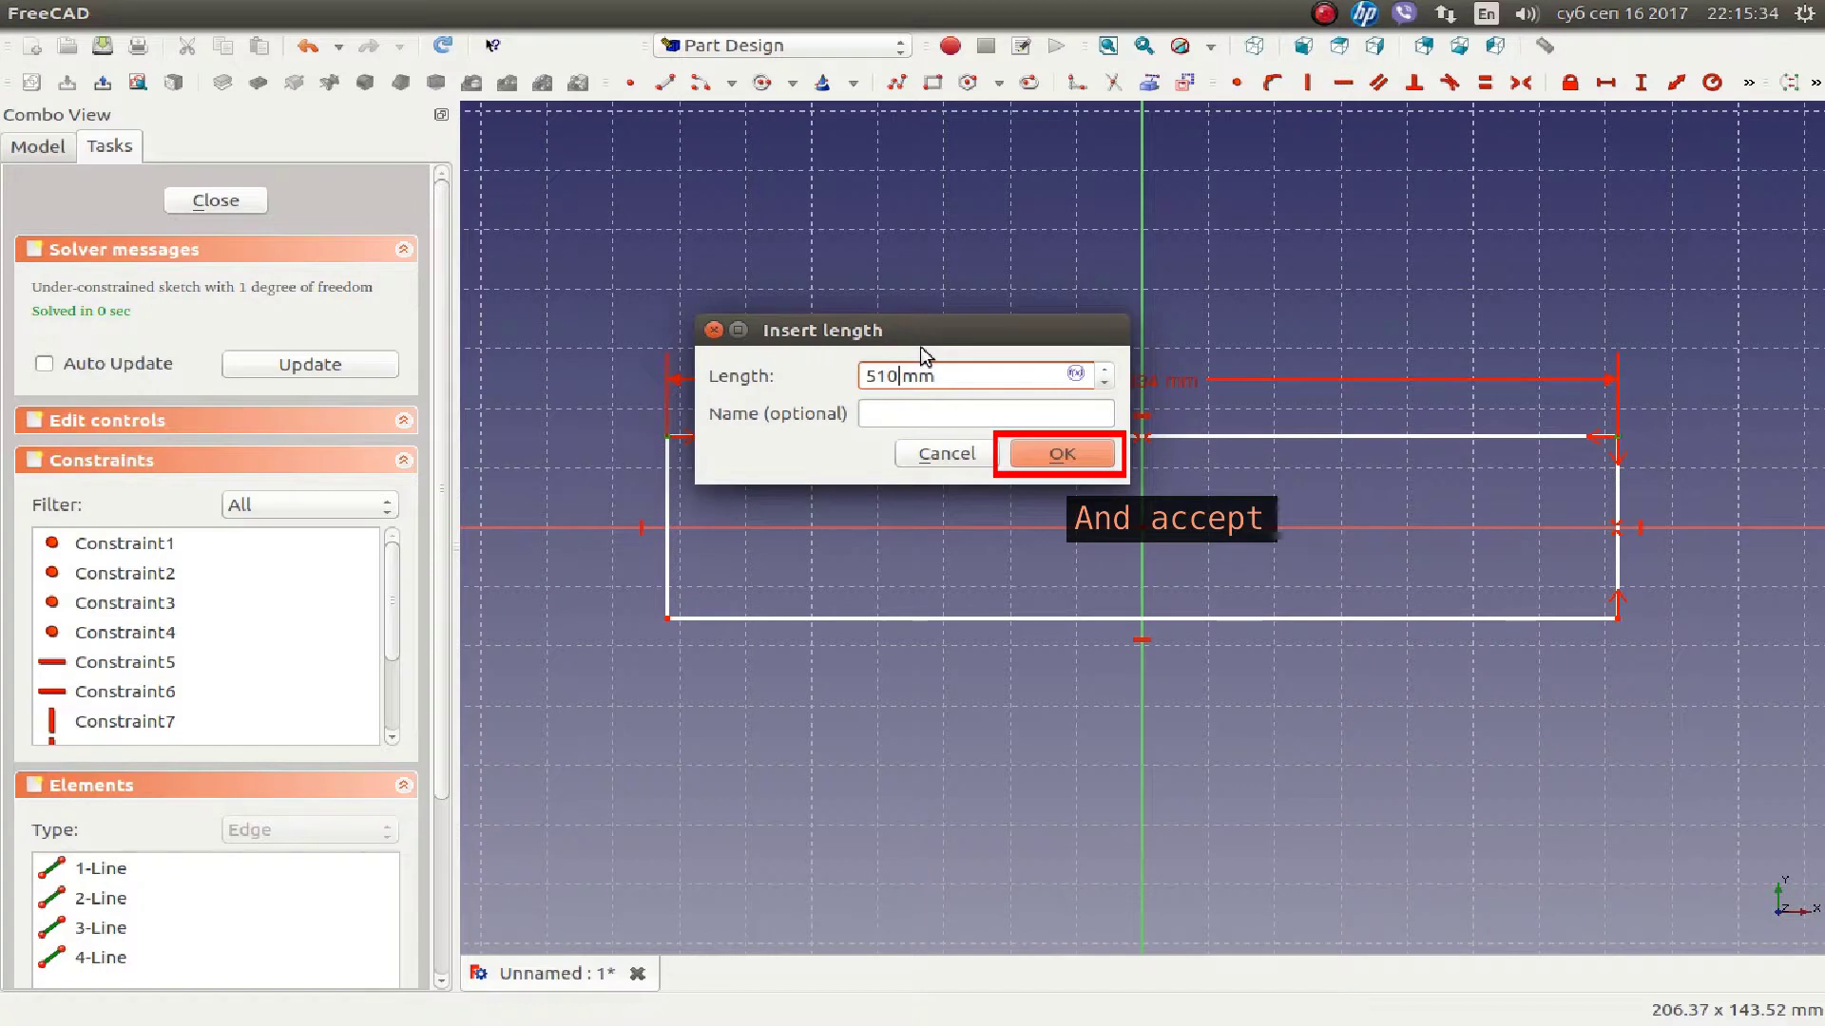
pyautogui.press('Return')
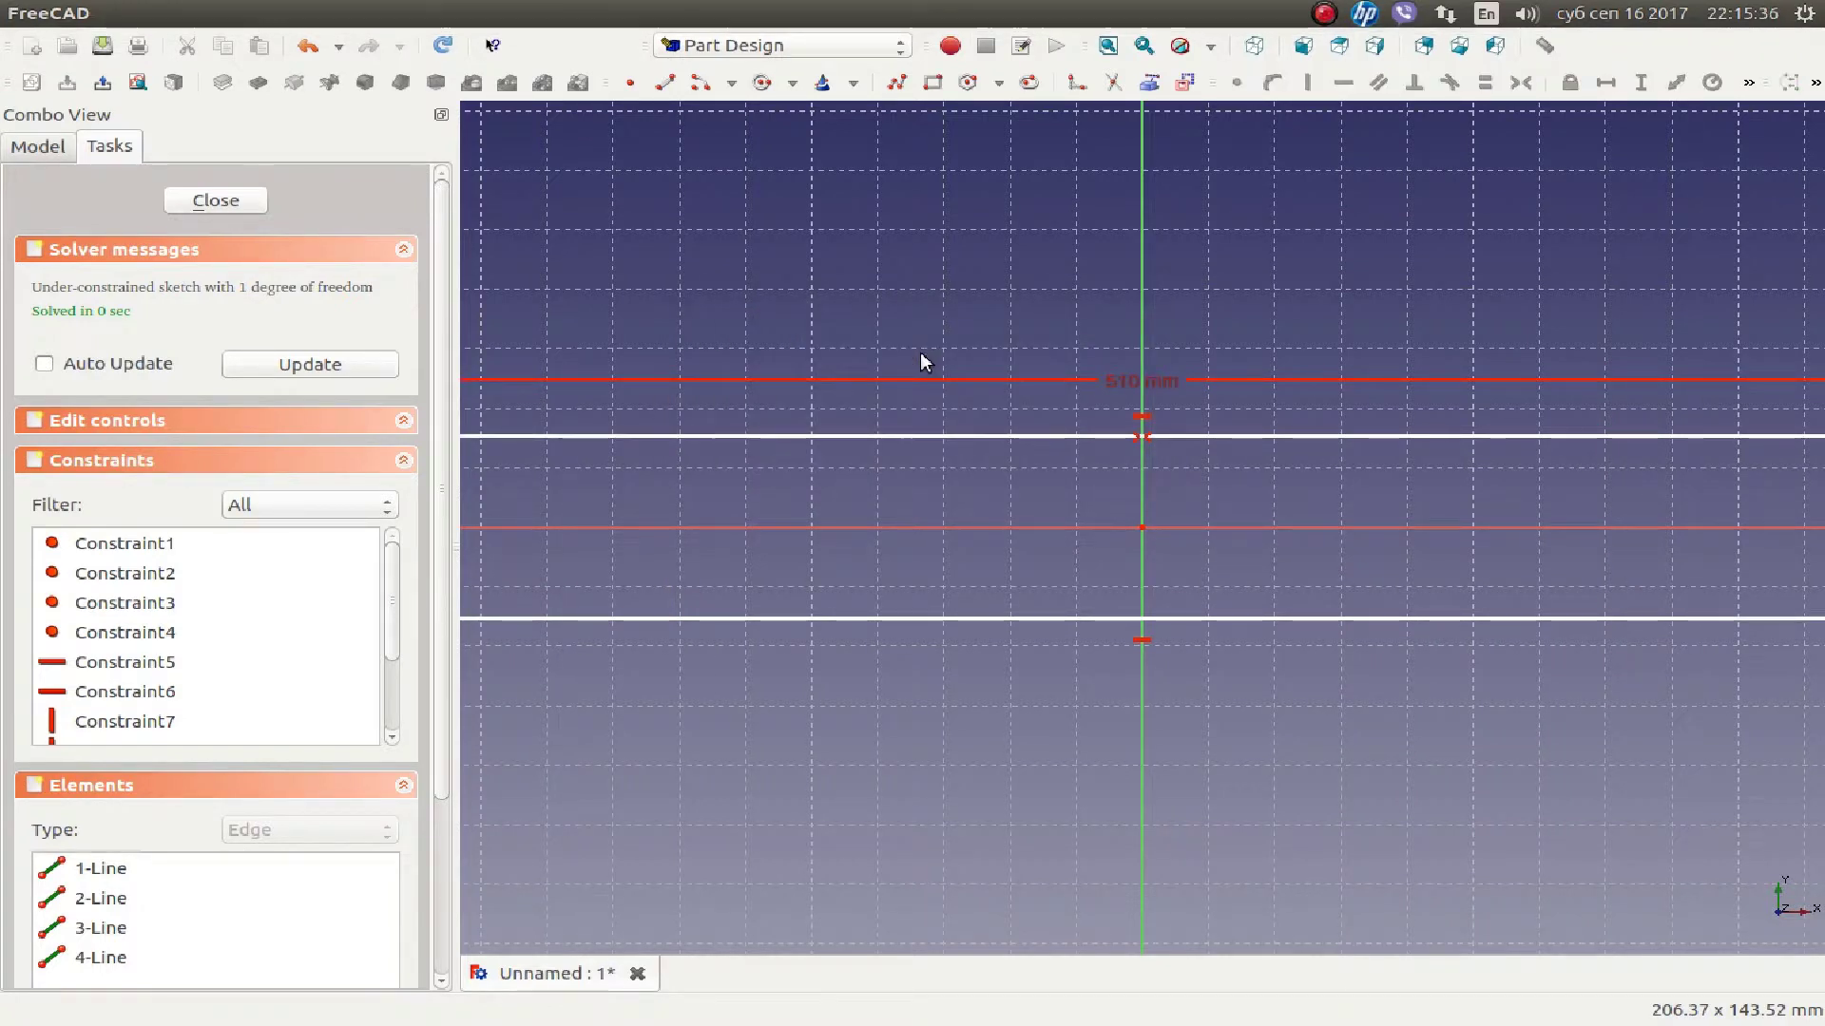
# - Set the rectangle's height to 60 mm and move both dimension labels clear
pyautogui.scroll(-2, 968, 437)
pyautogui.scroll(-2, 1163, 448)
pyautogui.scroll(-2, 1173, 447)
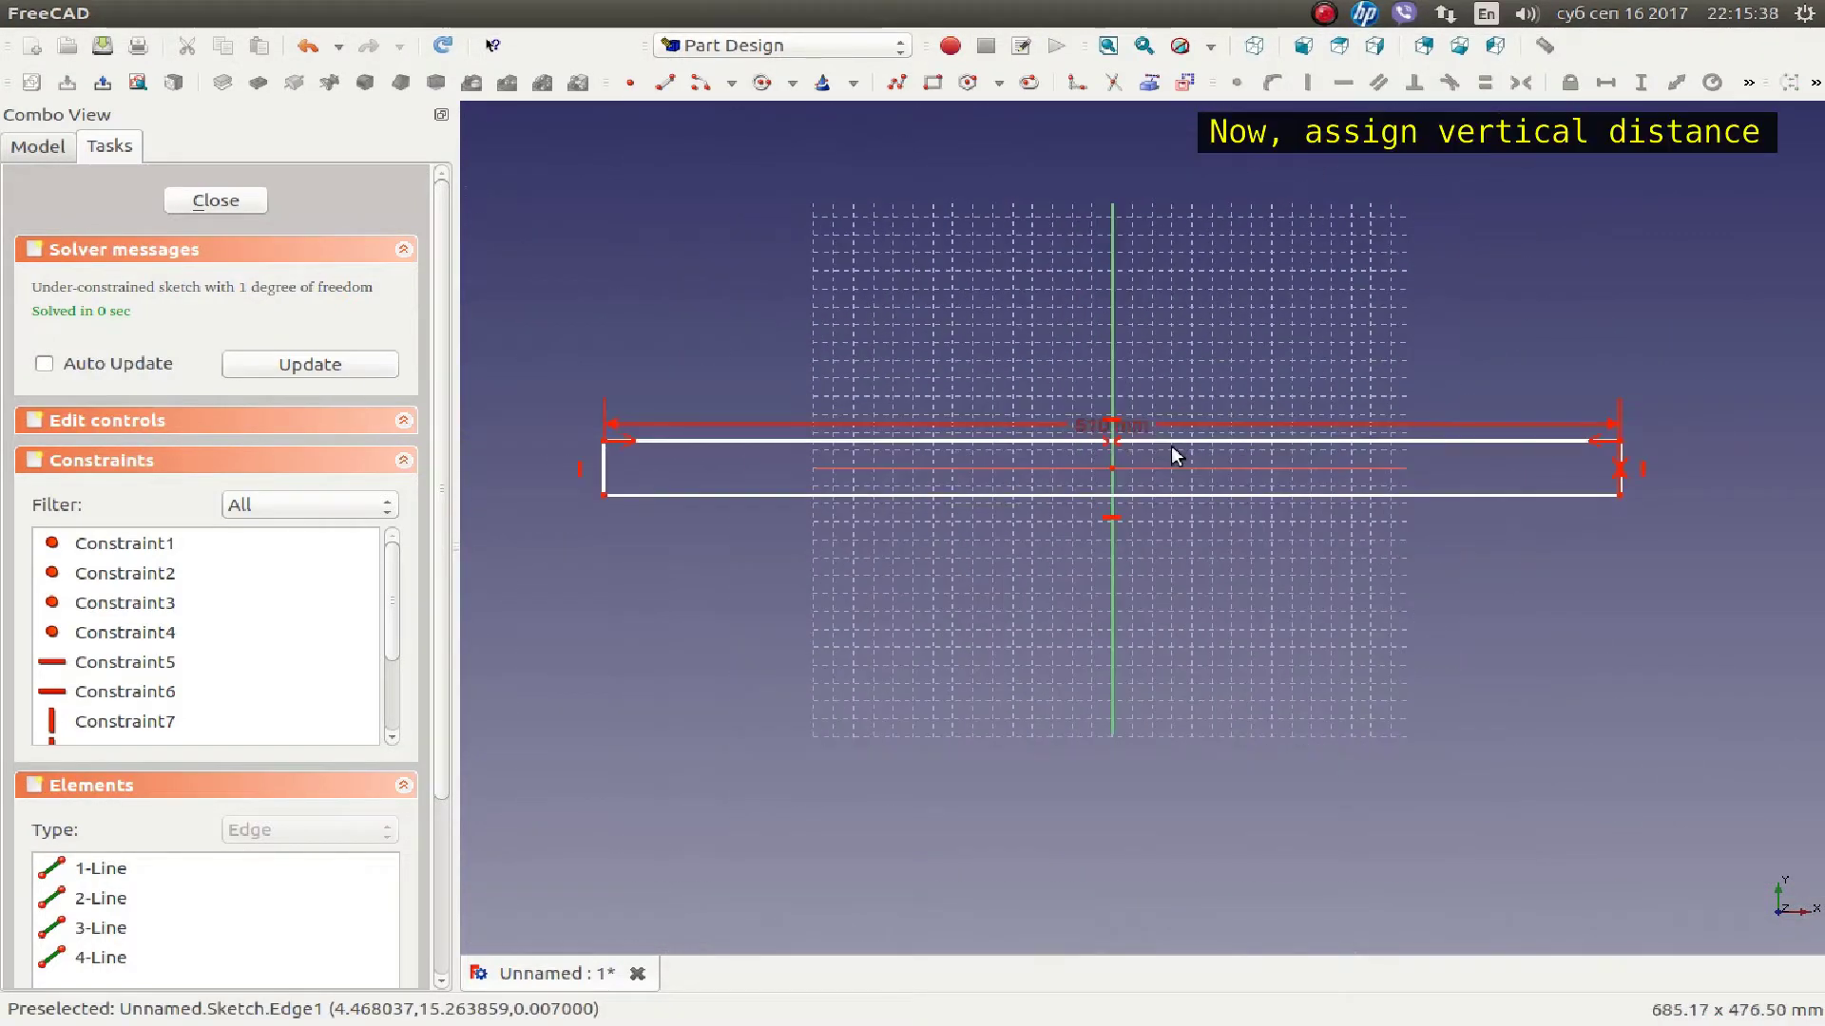
pyautogui.click(1620, 440)
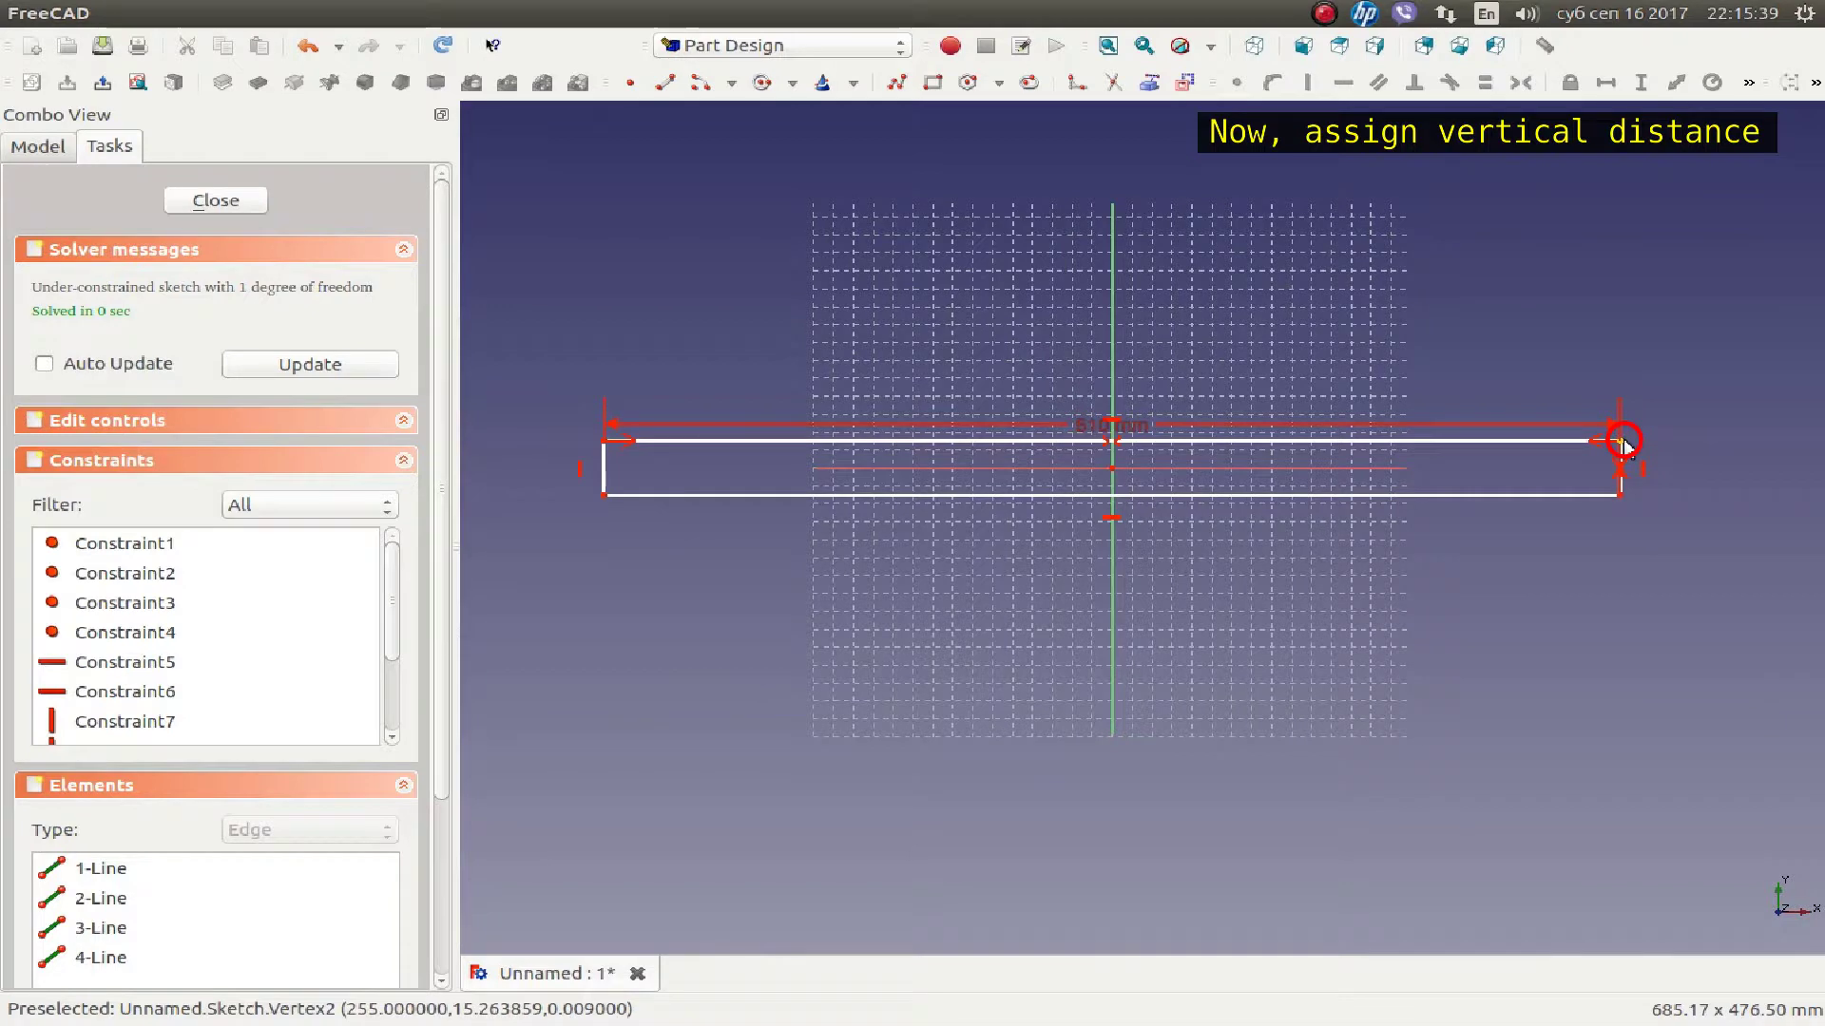
pyautogui.click(1623, 495)
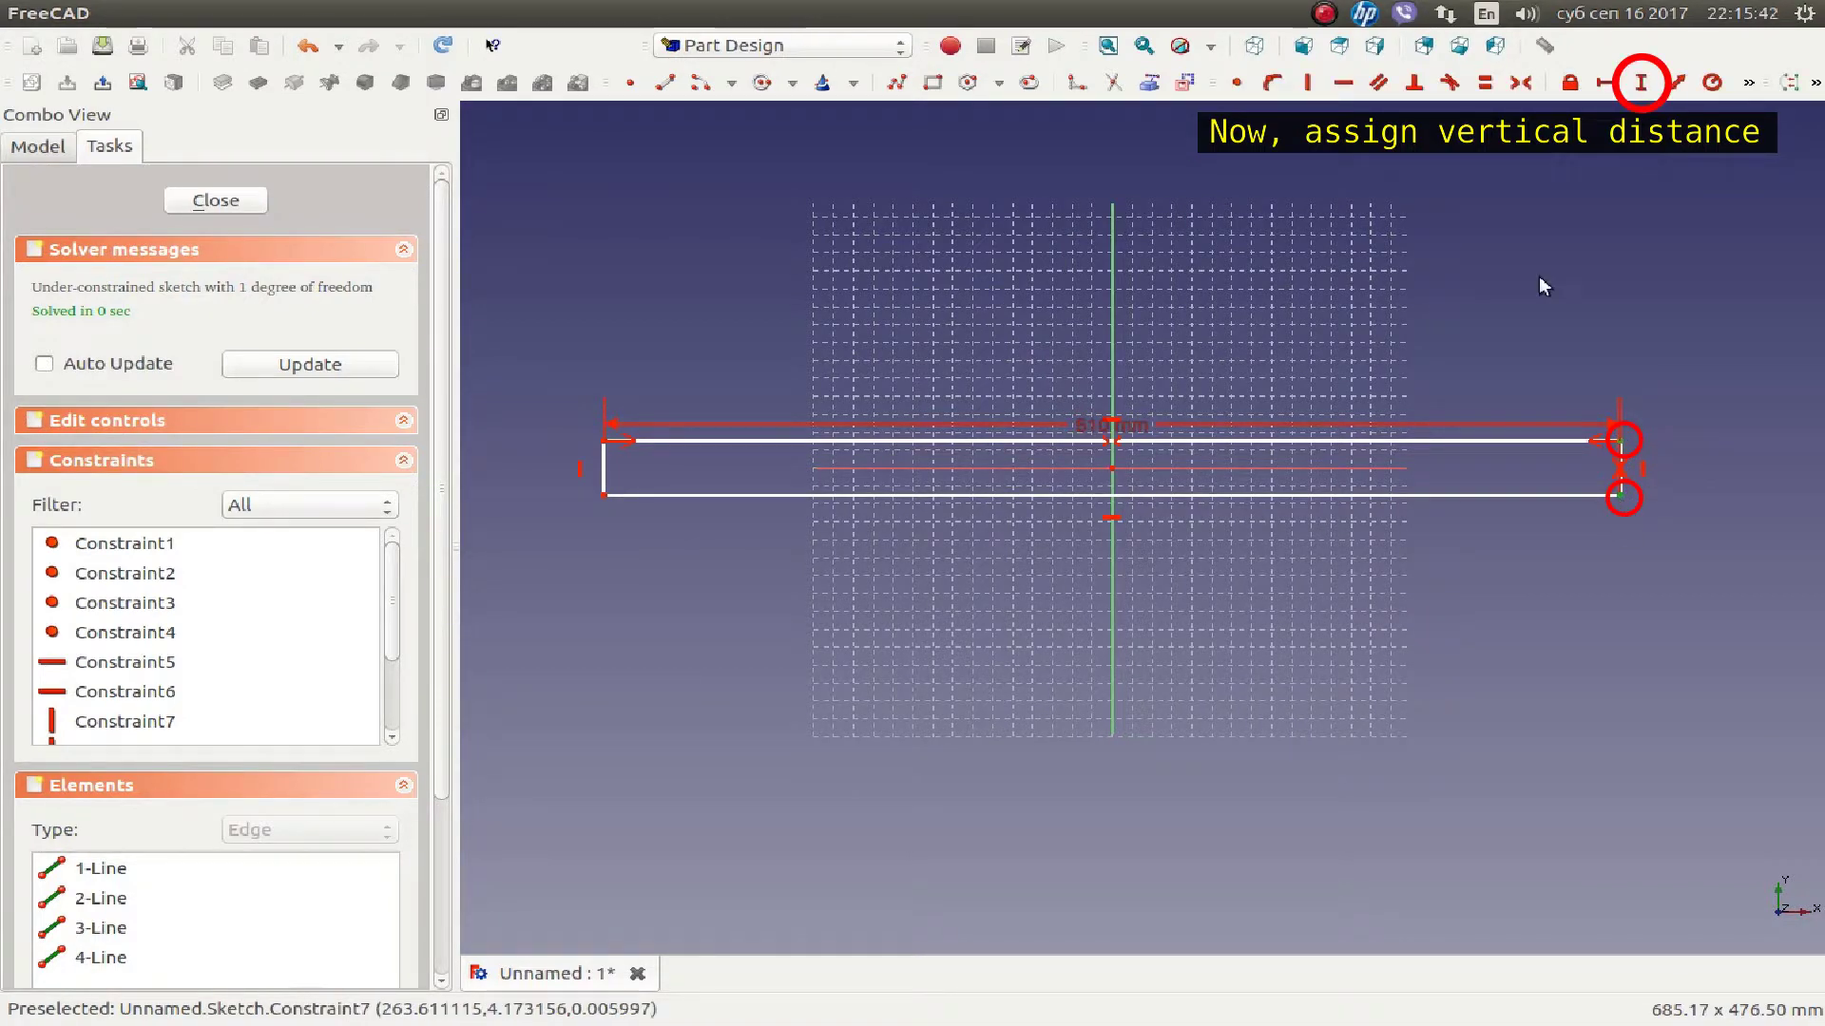
pyautogui.click(1640, 82)
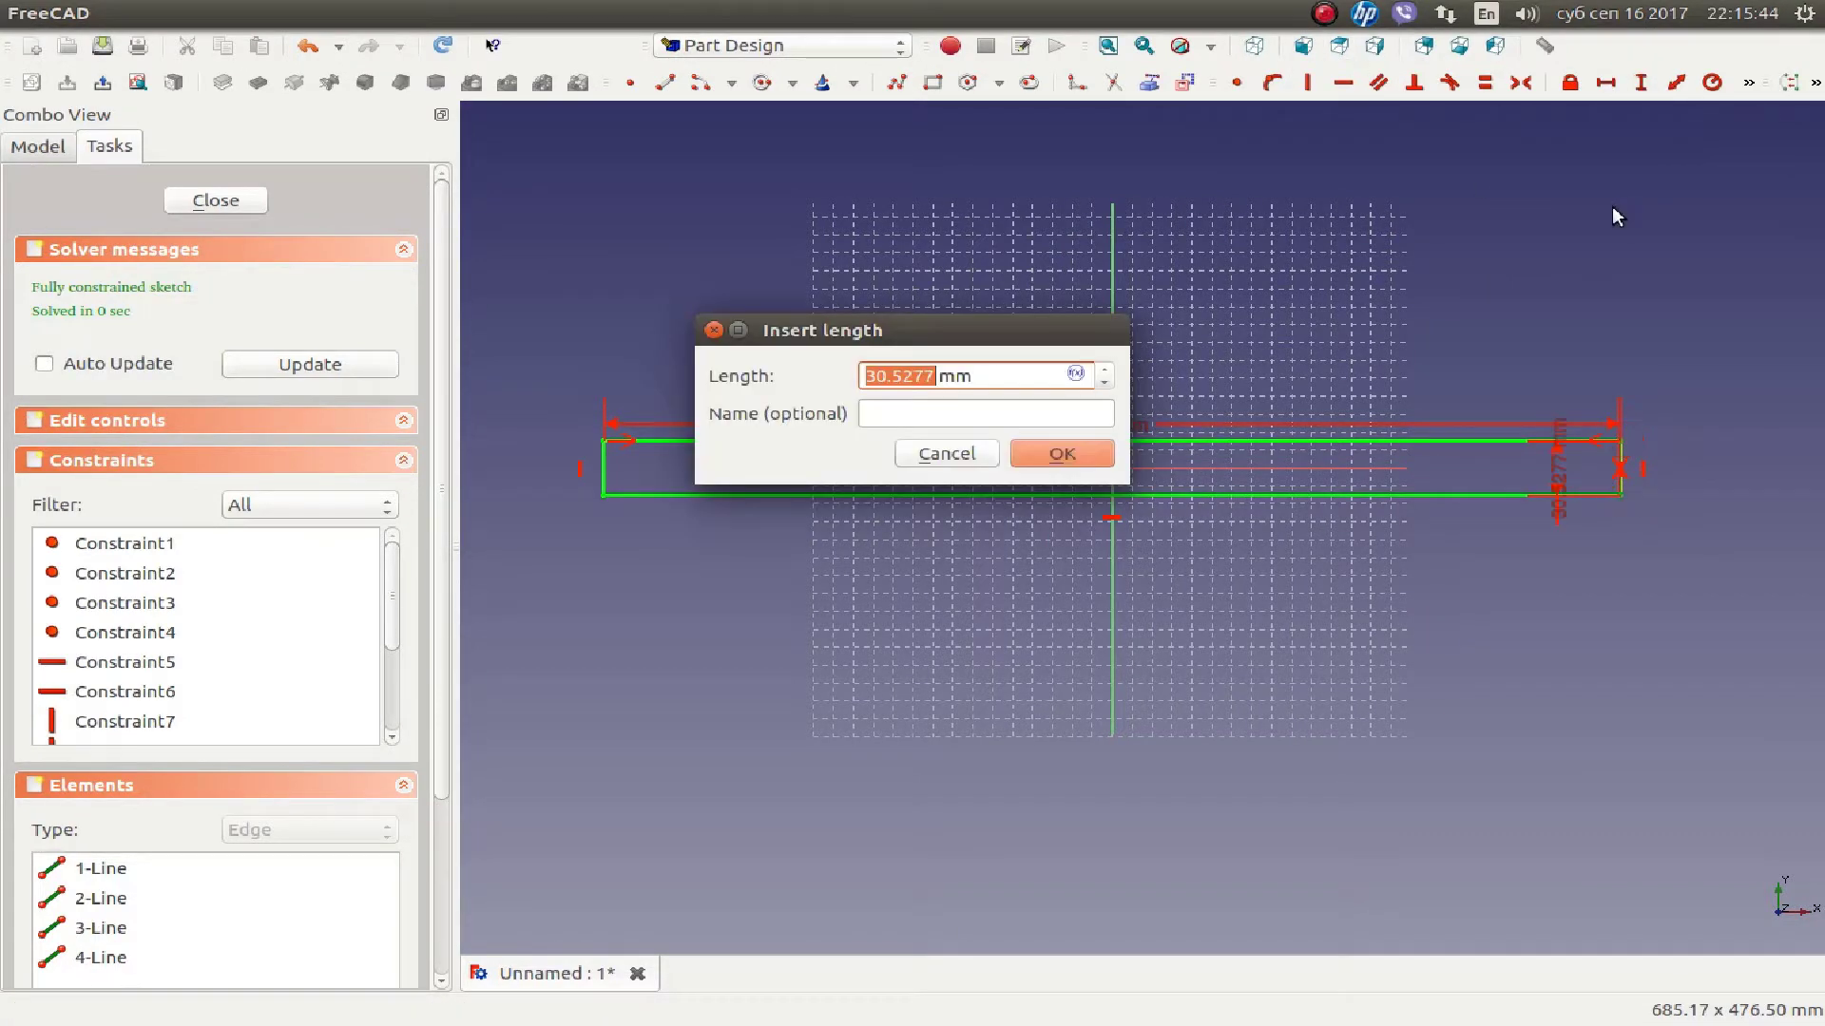
pyautogui.write('60')
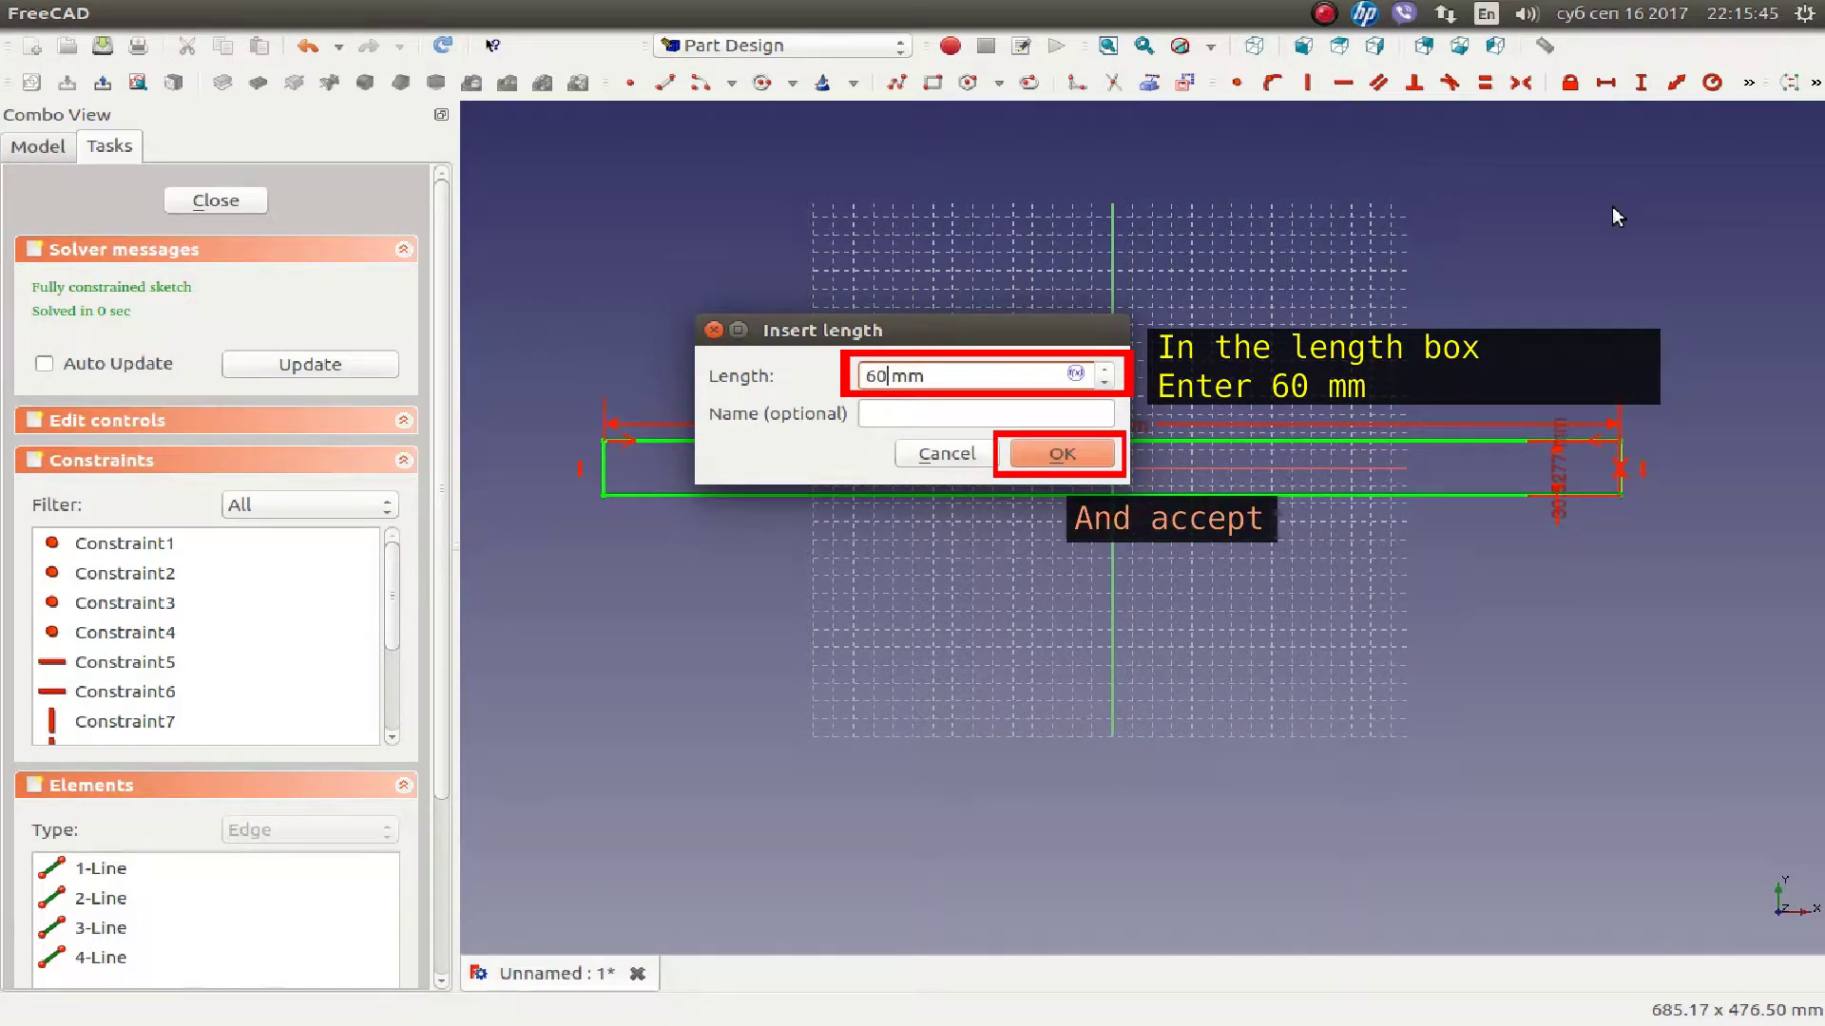
pyautogui.press('Return')
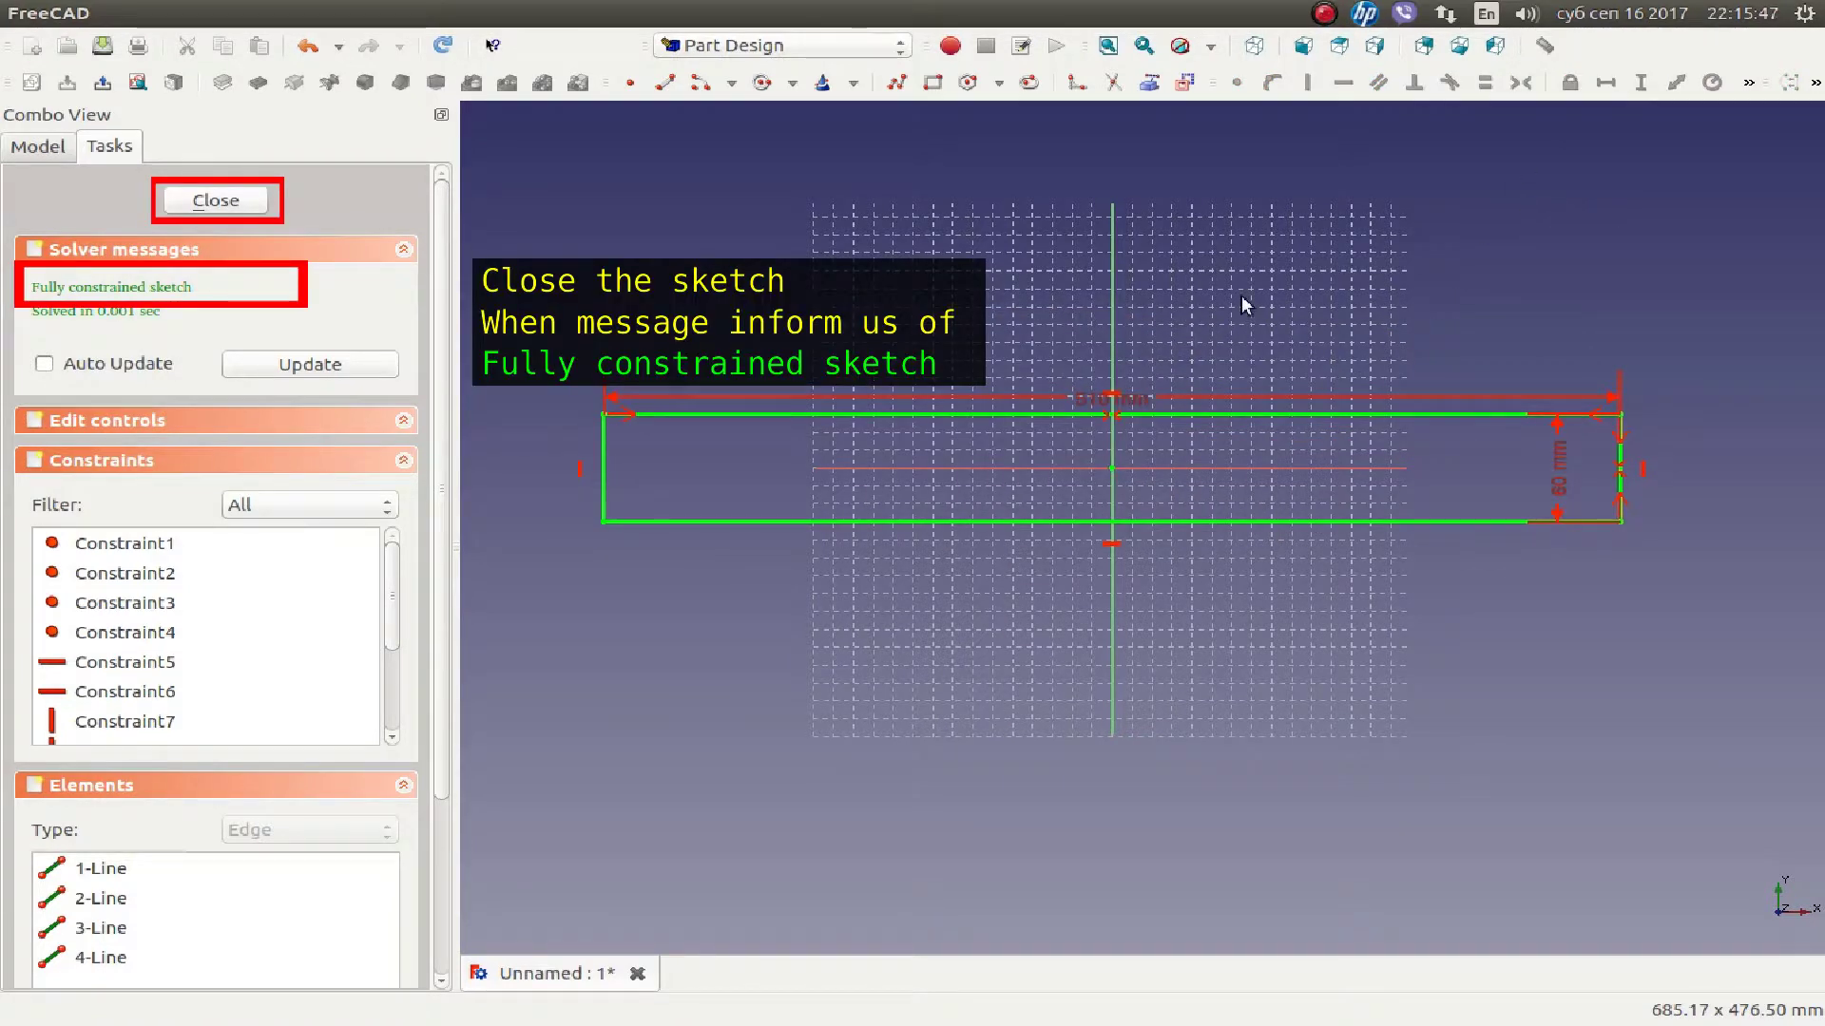
pyautogui.moveTo(1559, 467); pyautogui.dragTo(1677, 467)
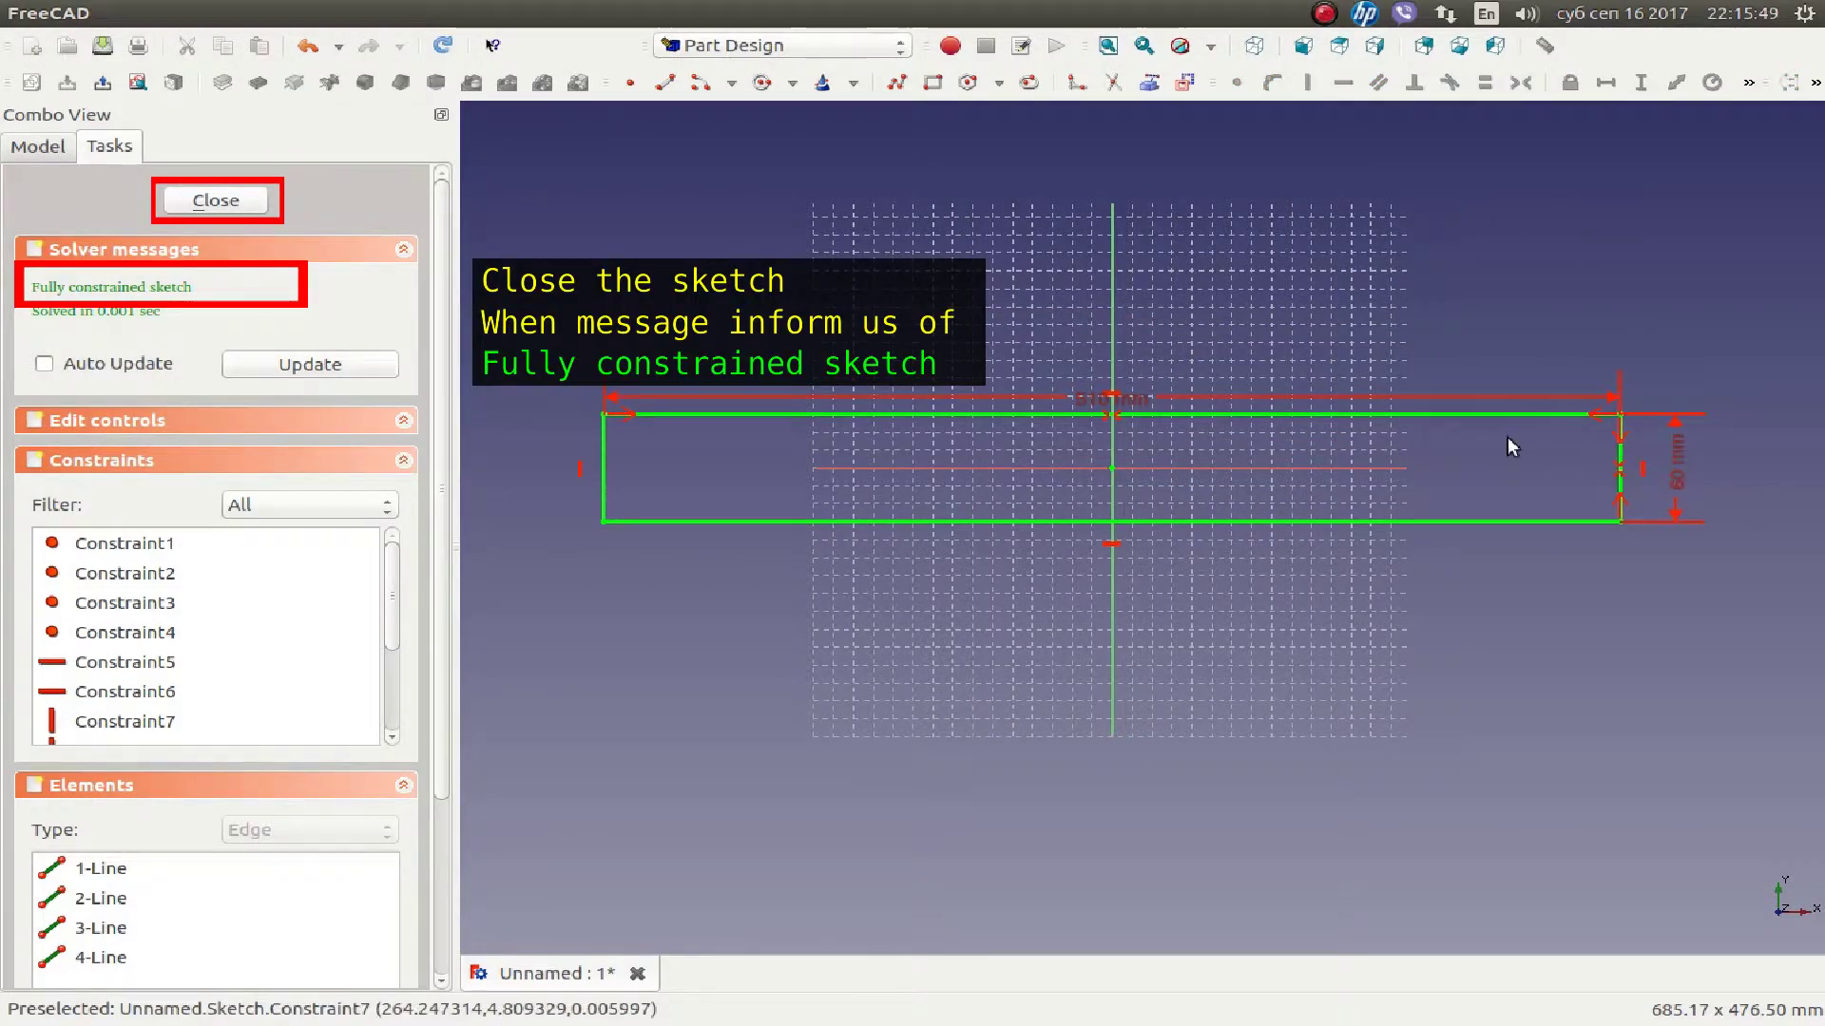
pyautogui.moveTo(1141, 398); pyautogui.dragTo(1141, 386)
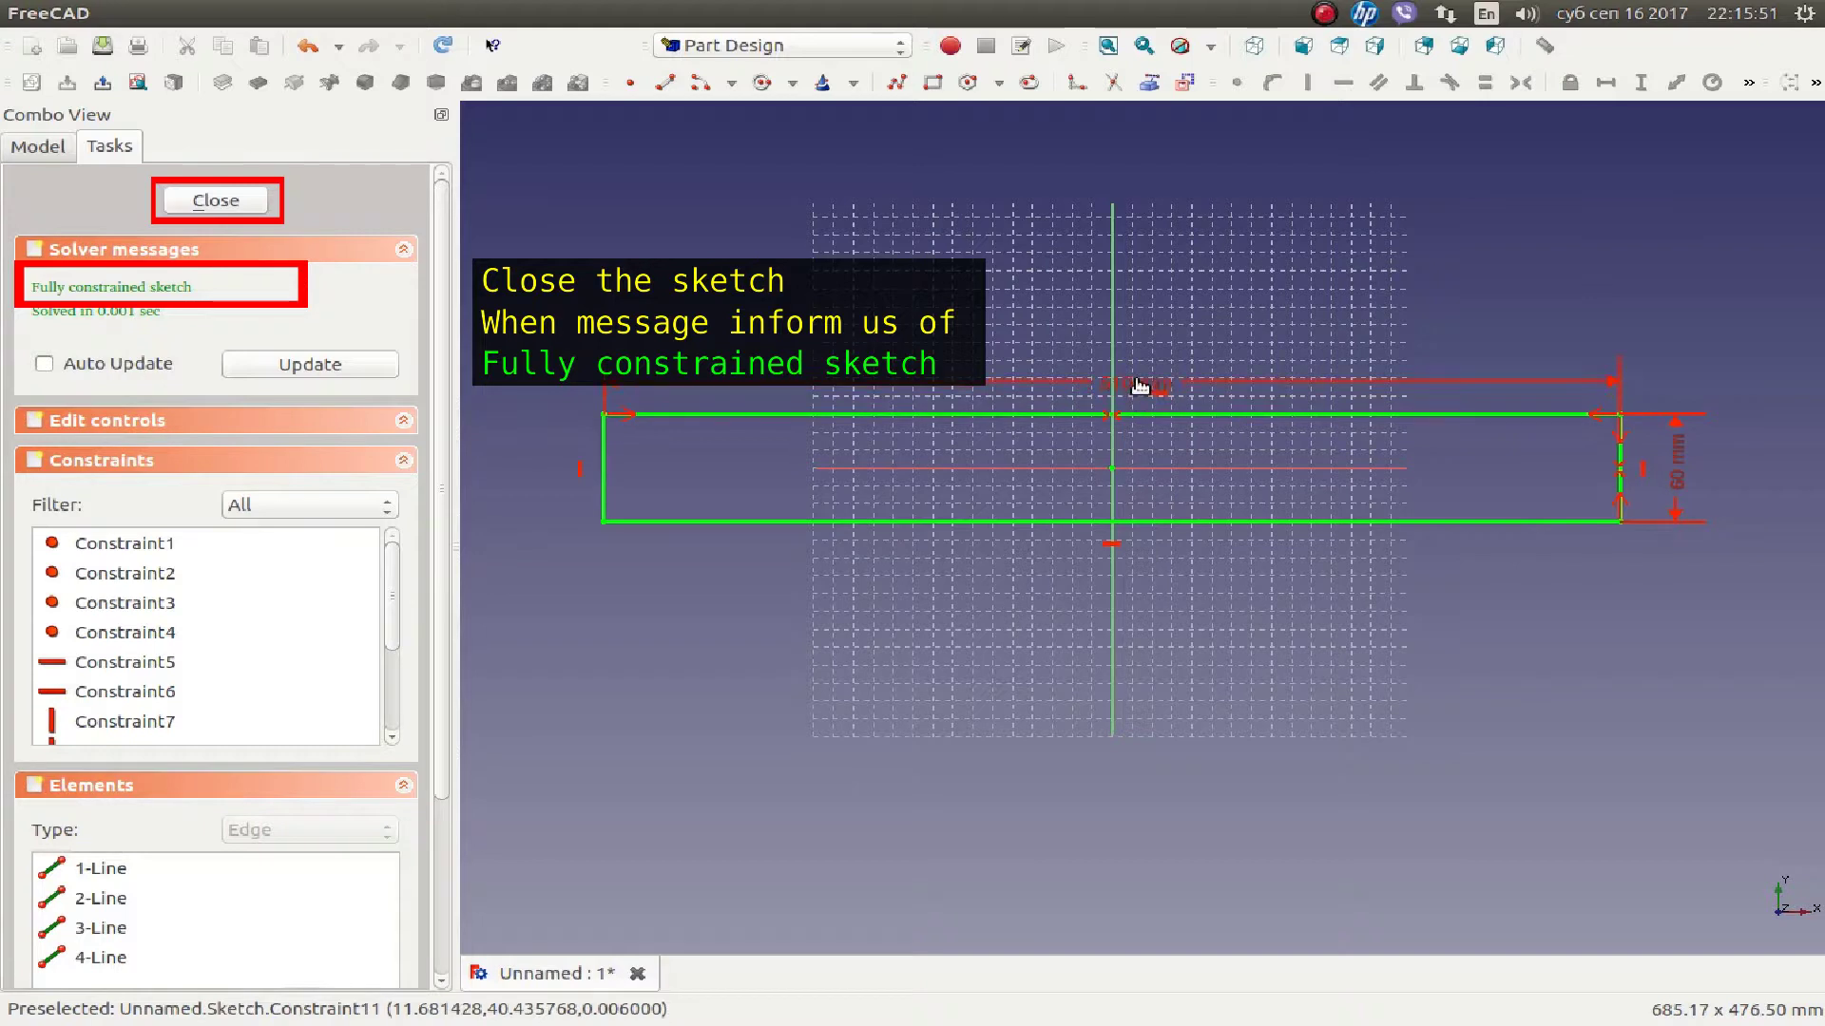
# - Close the sketch and pad it 60 mm into a 510×60×60 mm bar
pyautogui.click(205, 209)
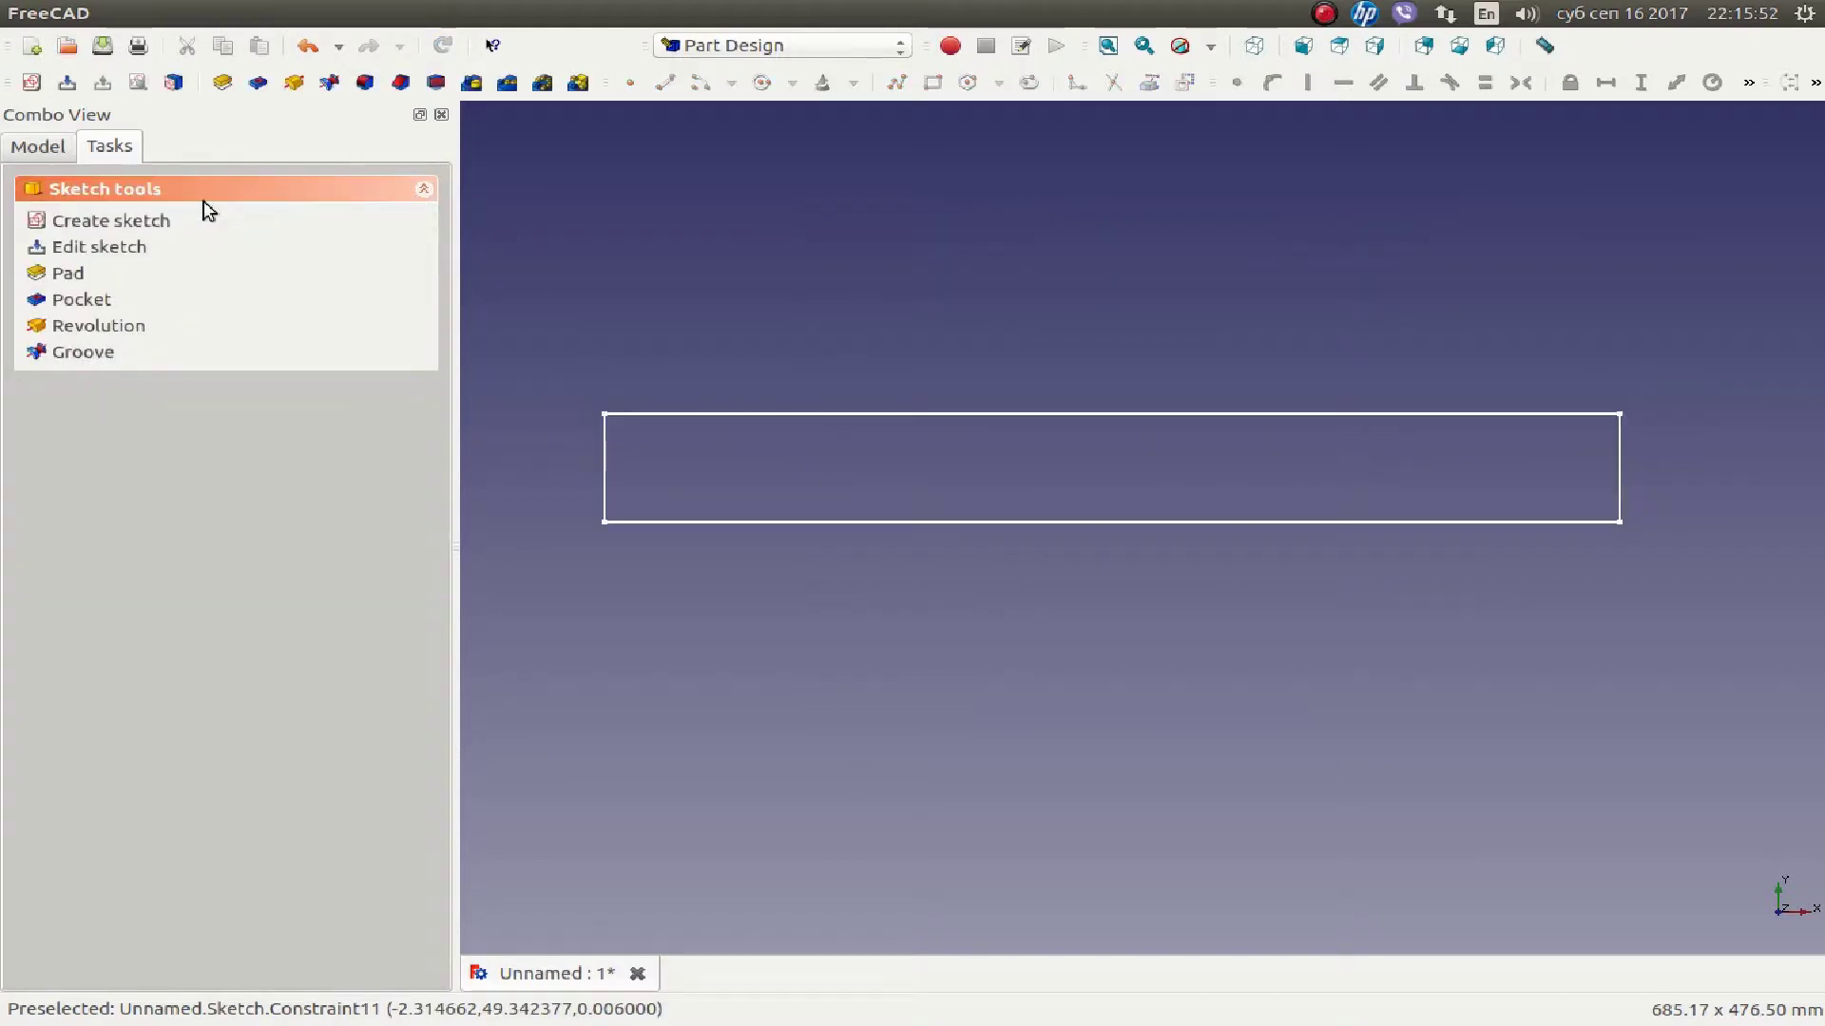
pyautogui.click(1254, 46)
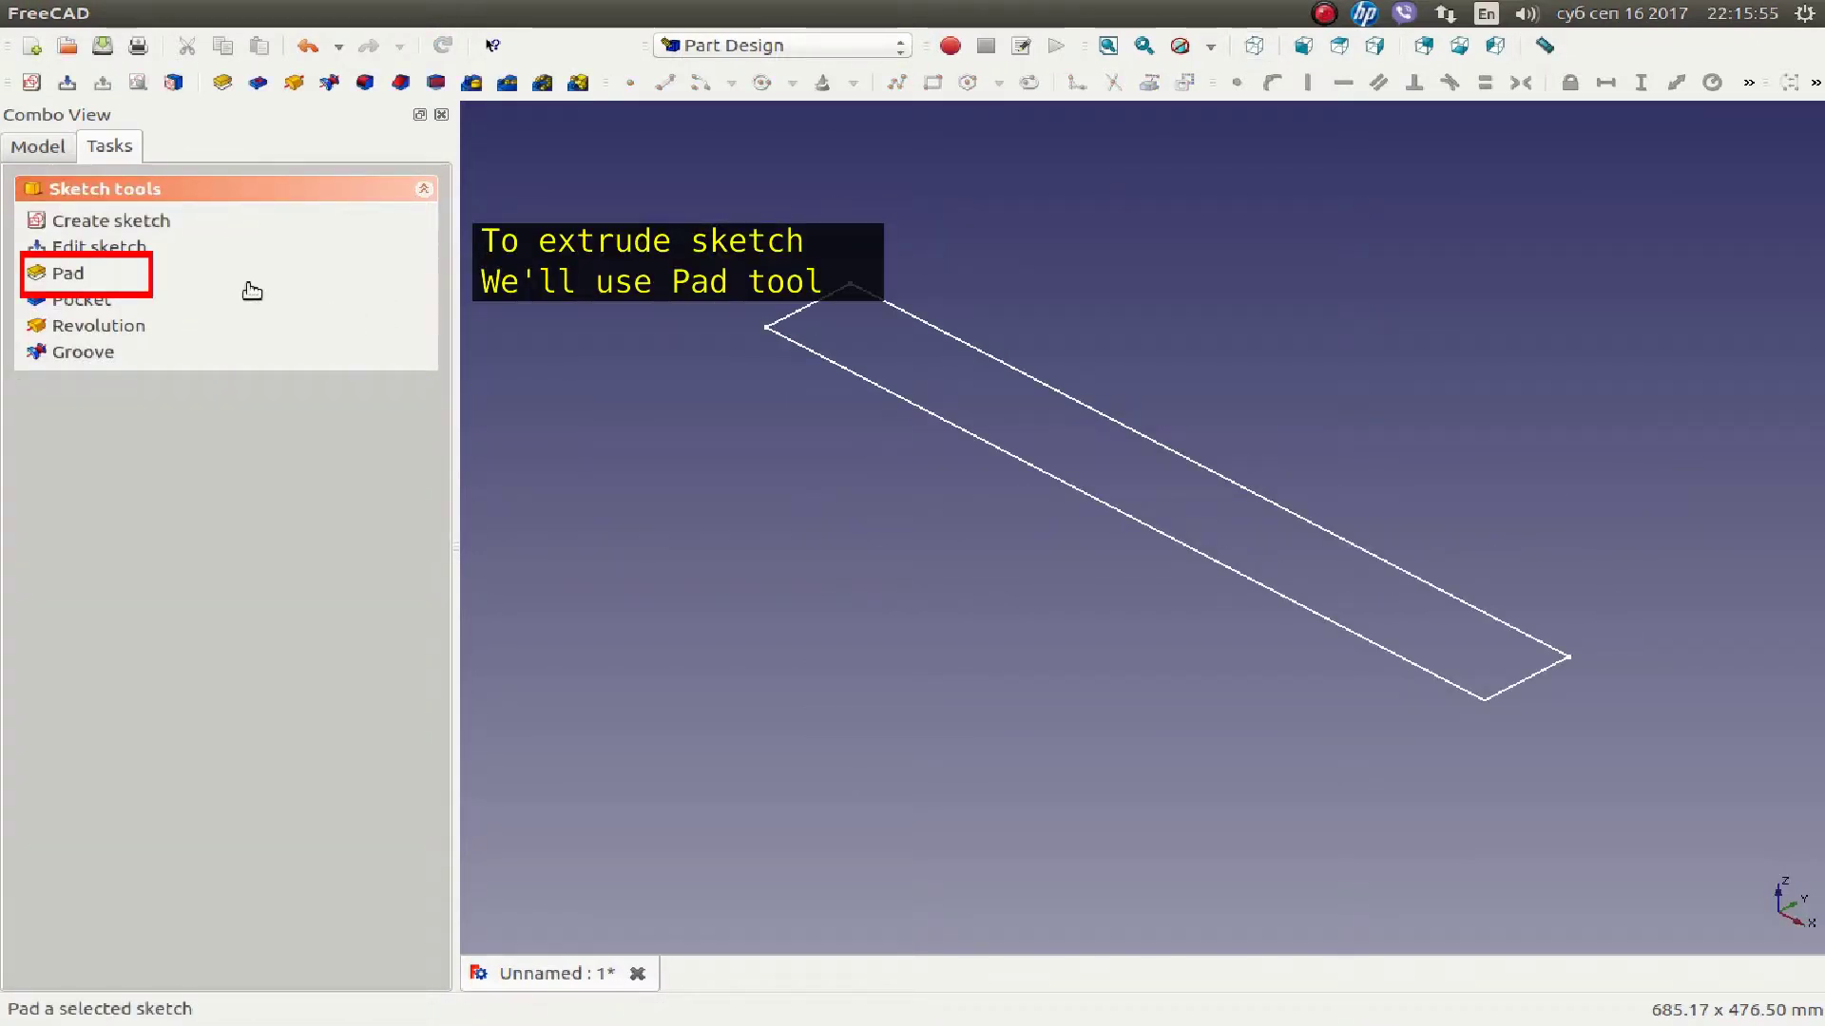
pyautogui.click(81, 274)
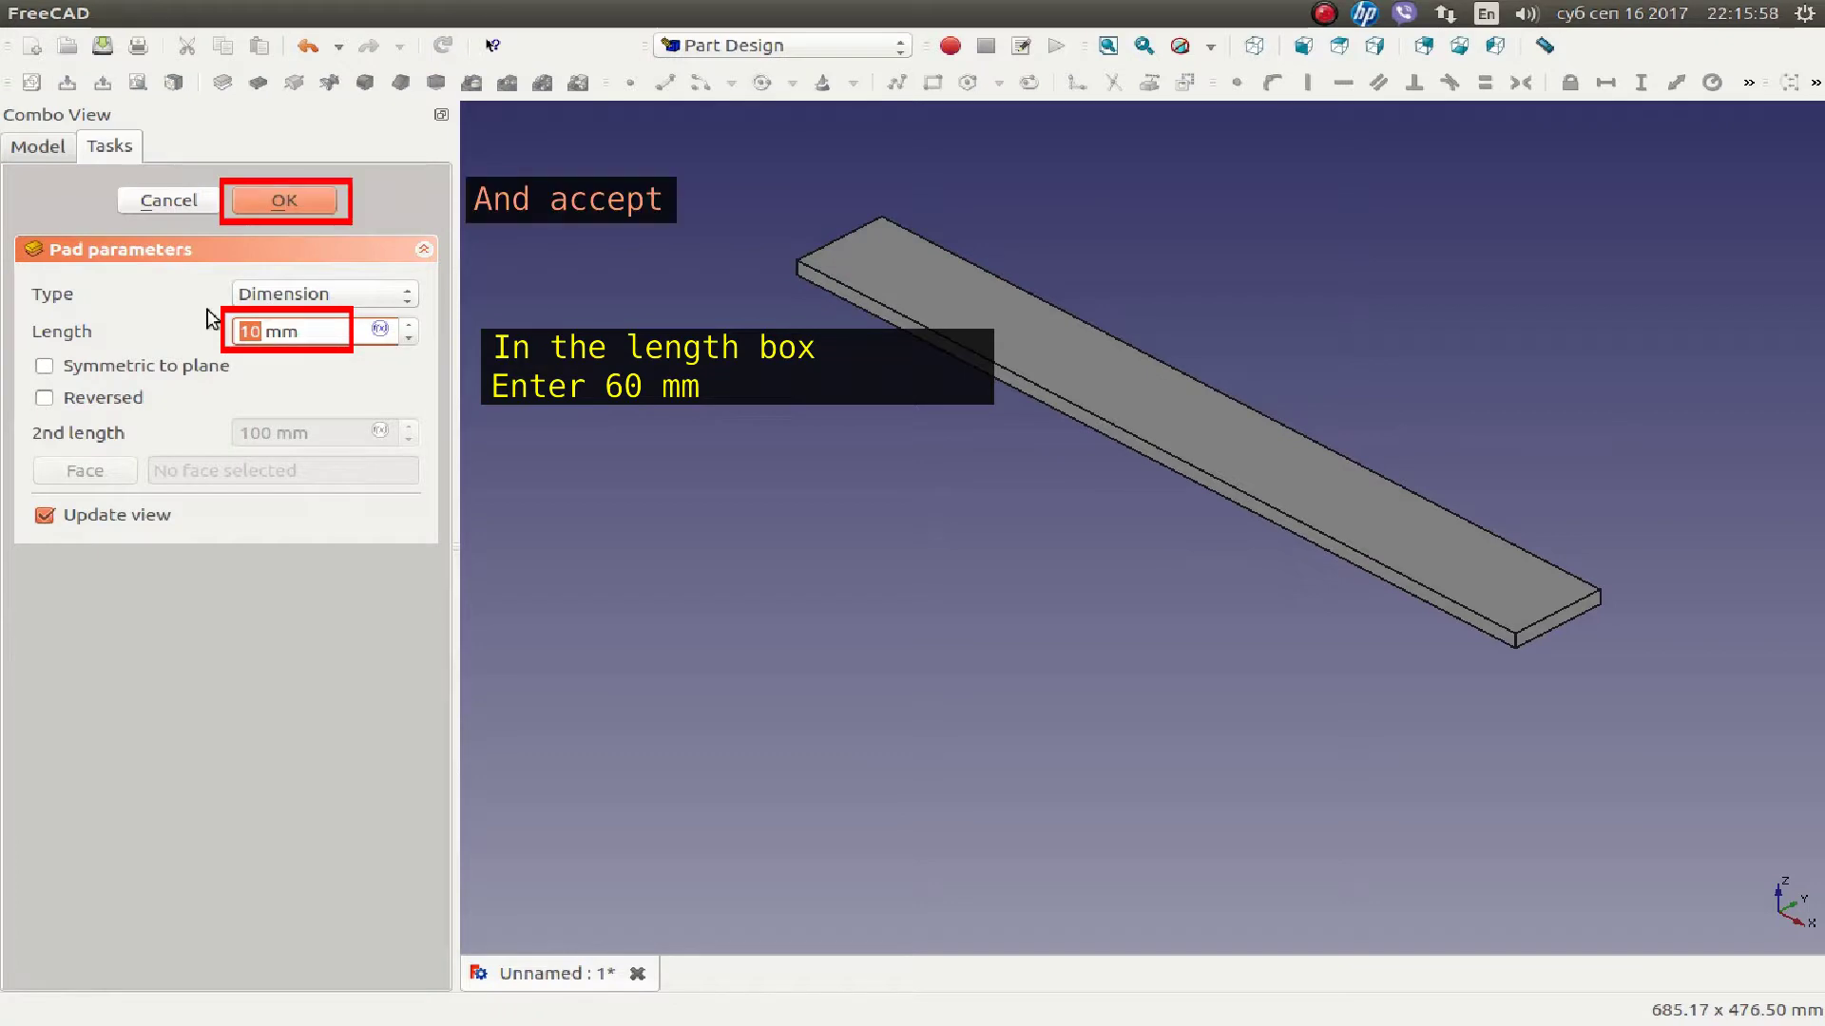
pyautogui.write('60')
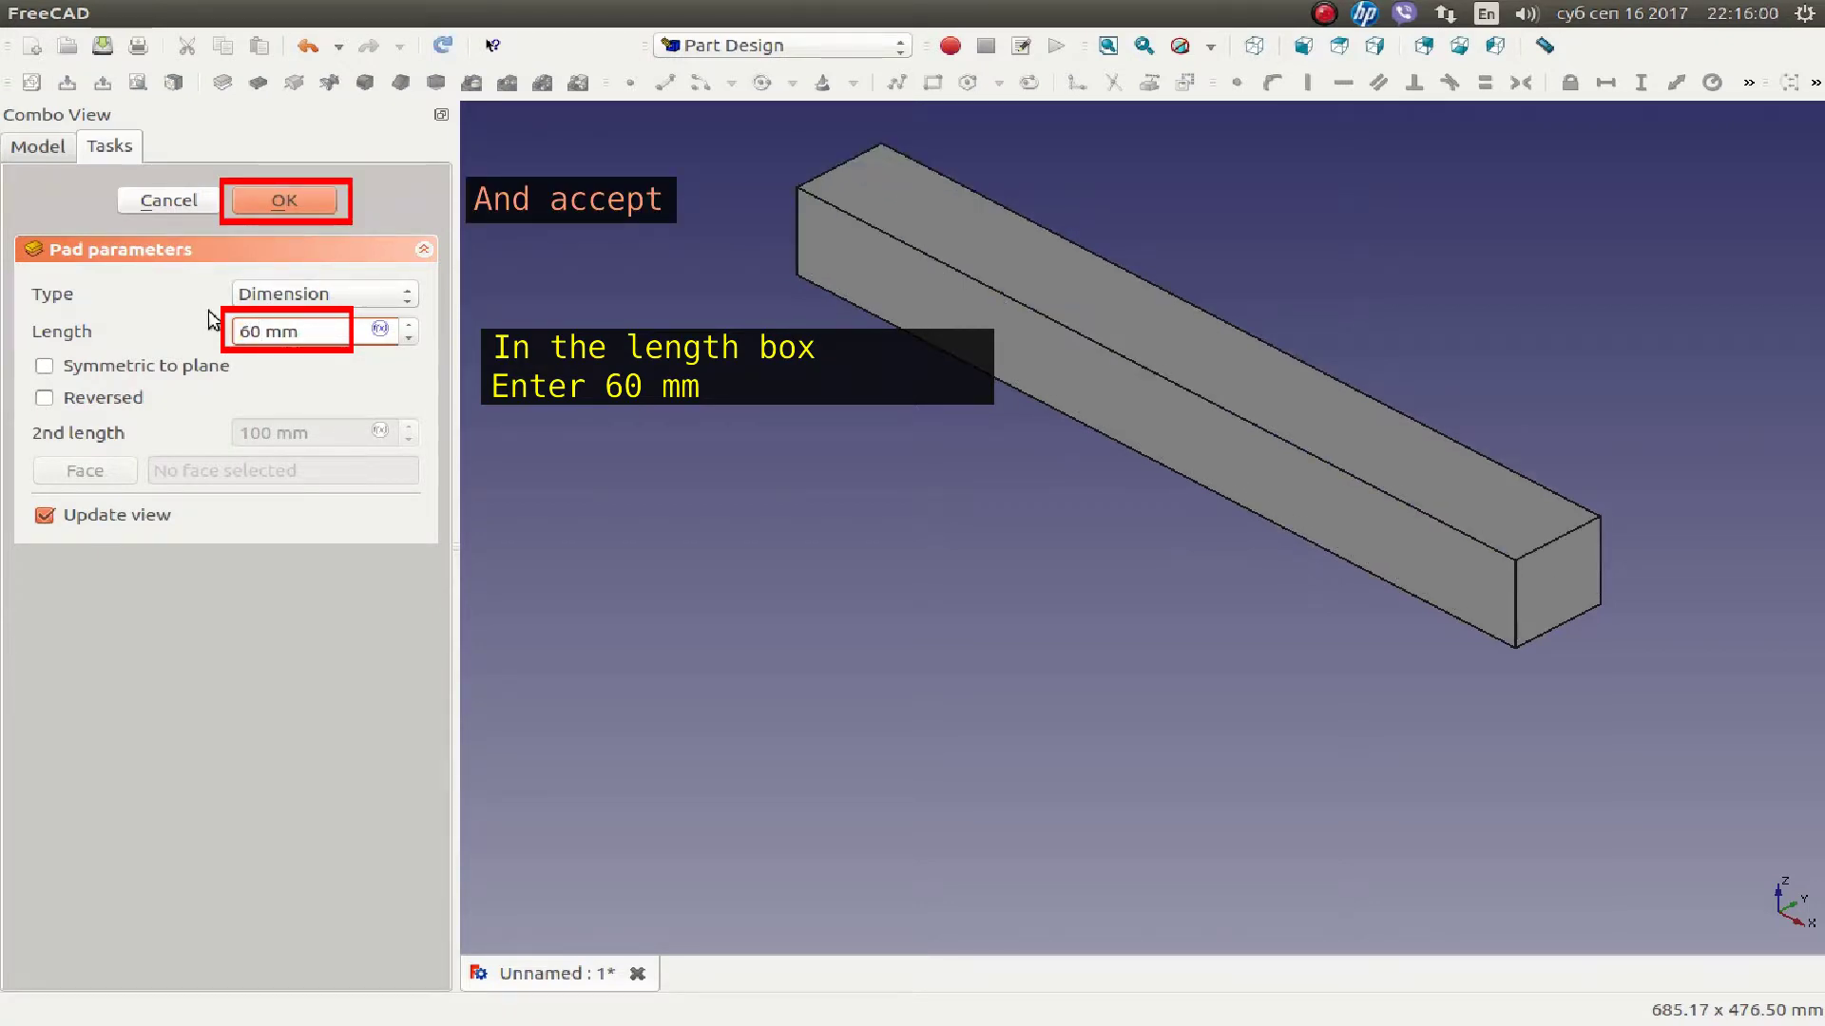
pyautogui.click(286, 204)
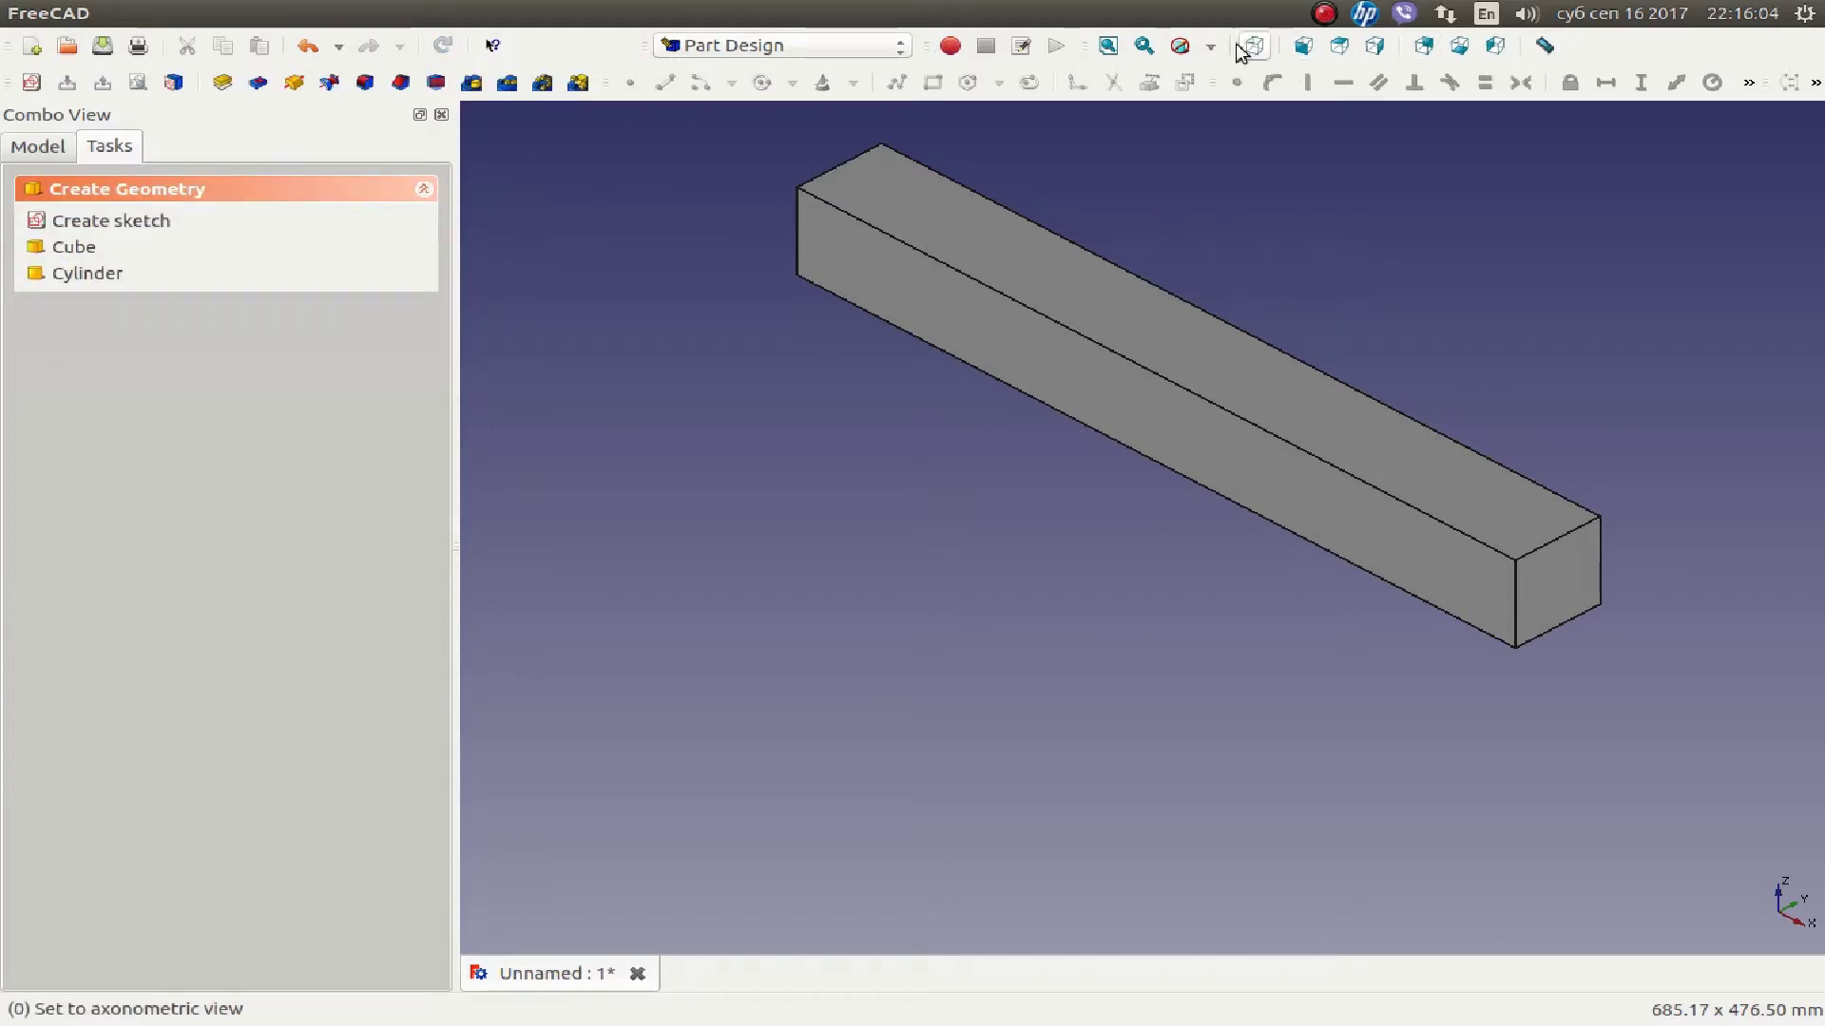
# - Open a sketch on the bar's top face and link both end edges as external geometry
pyautogui.click(1108, 46)
pyautogui.click(1086, 454)
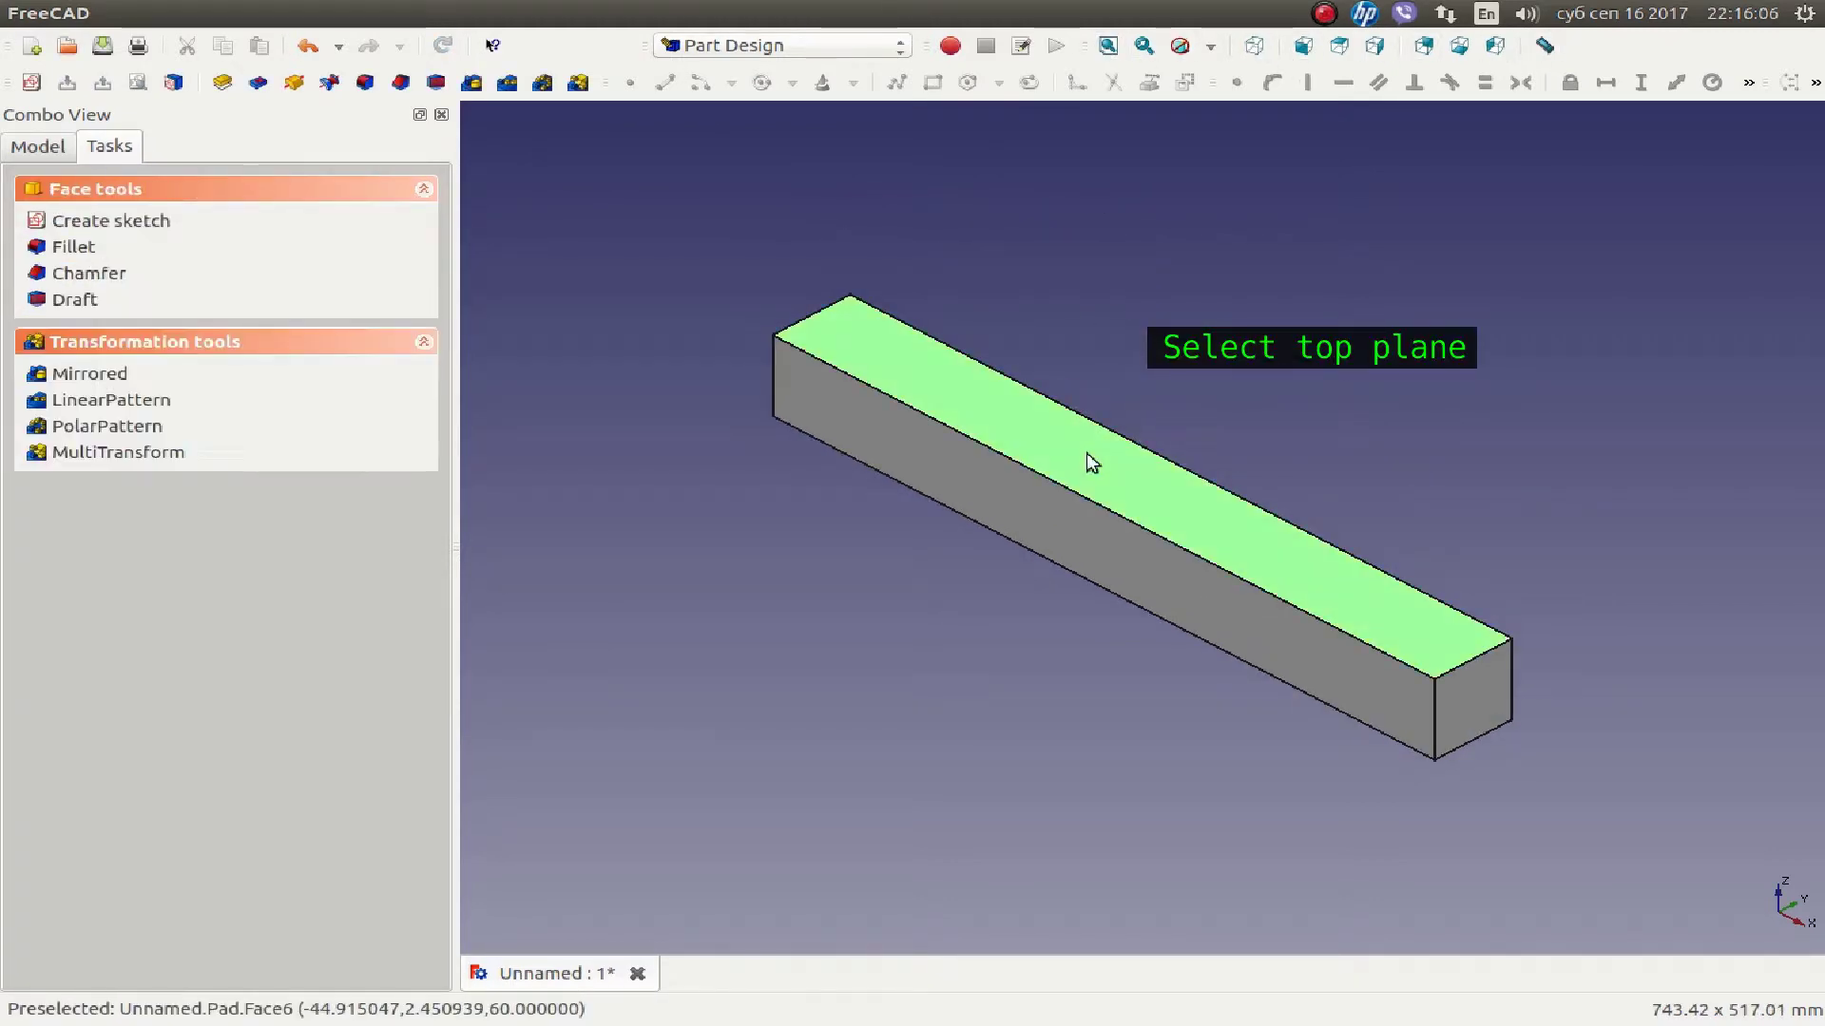
pyautogui.click(119, 223)
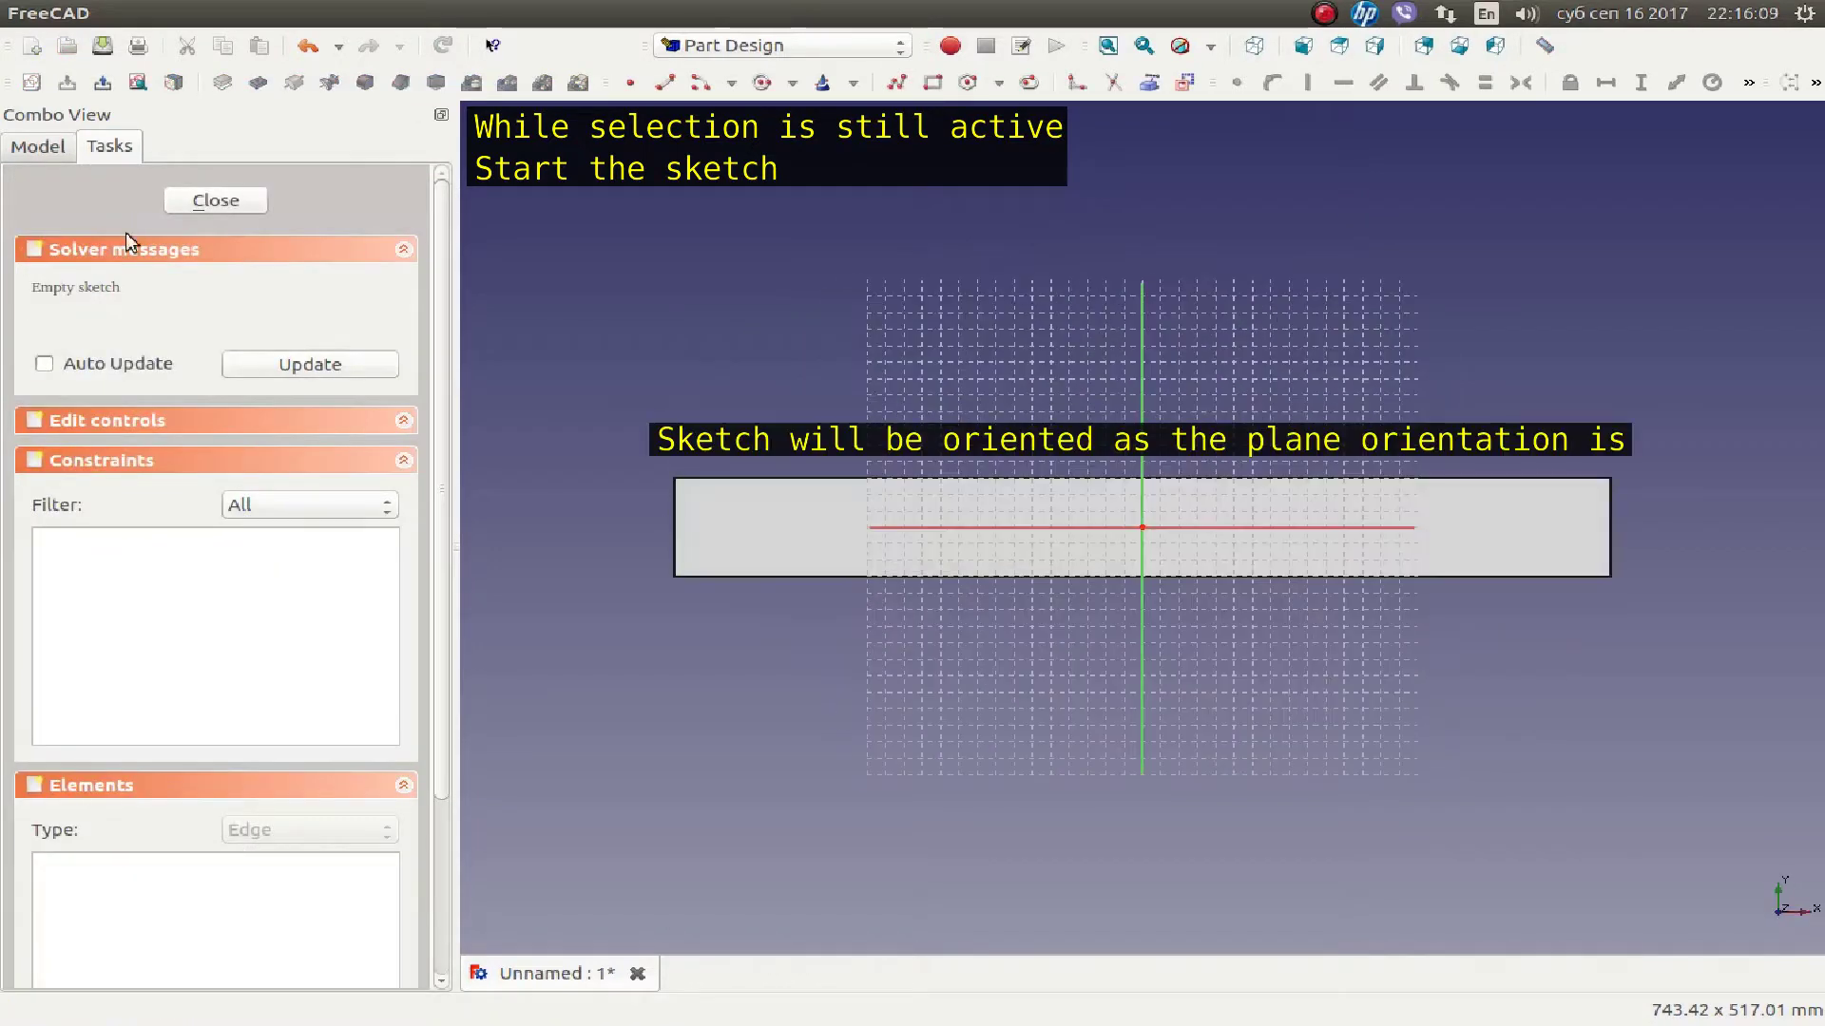
pyautogui.click(1149, 83)
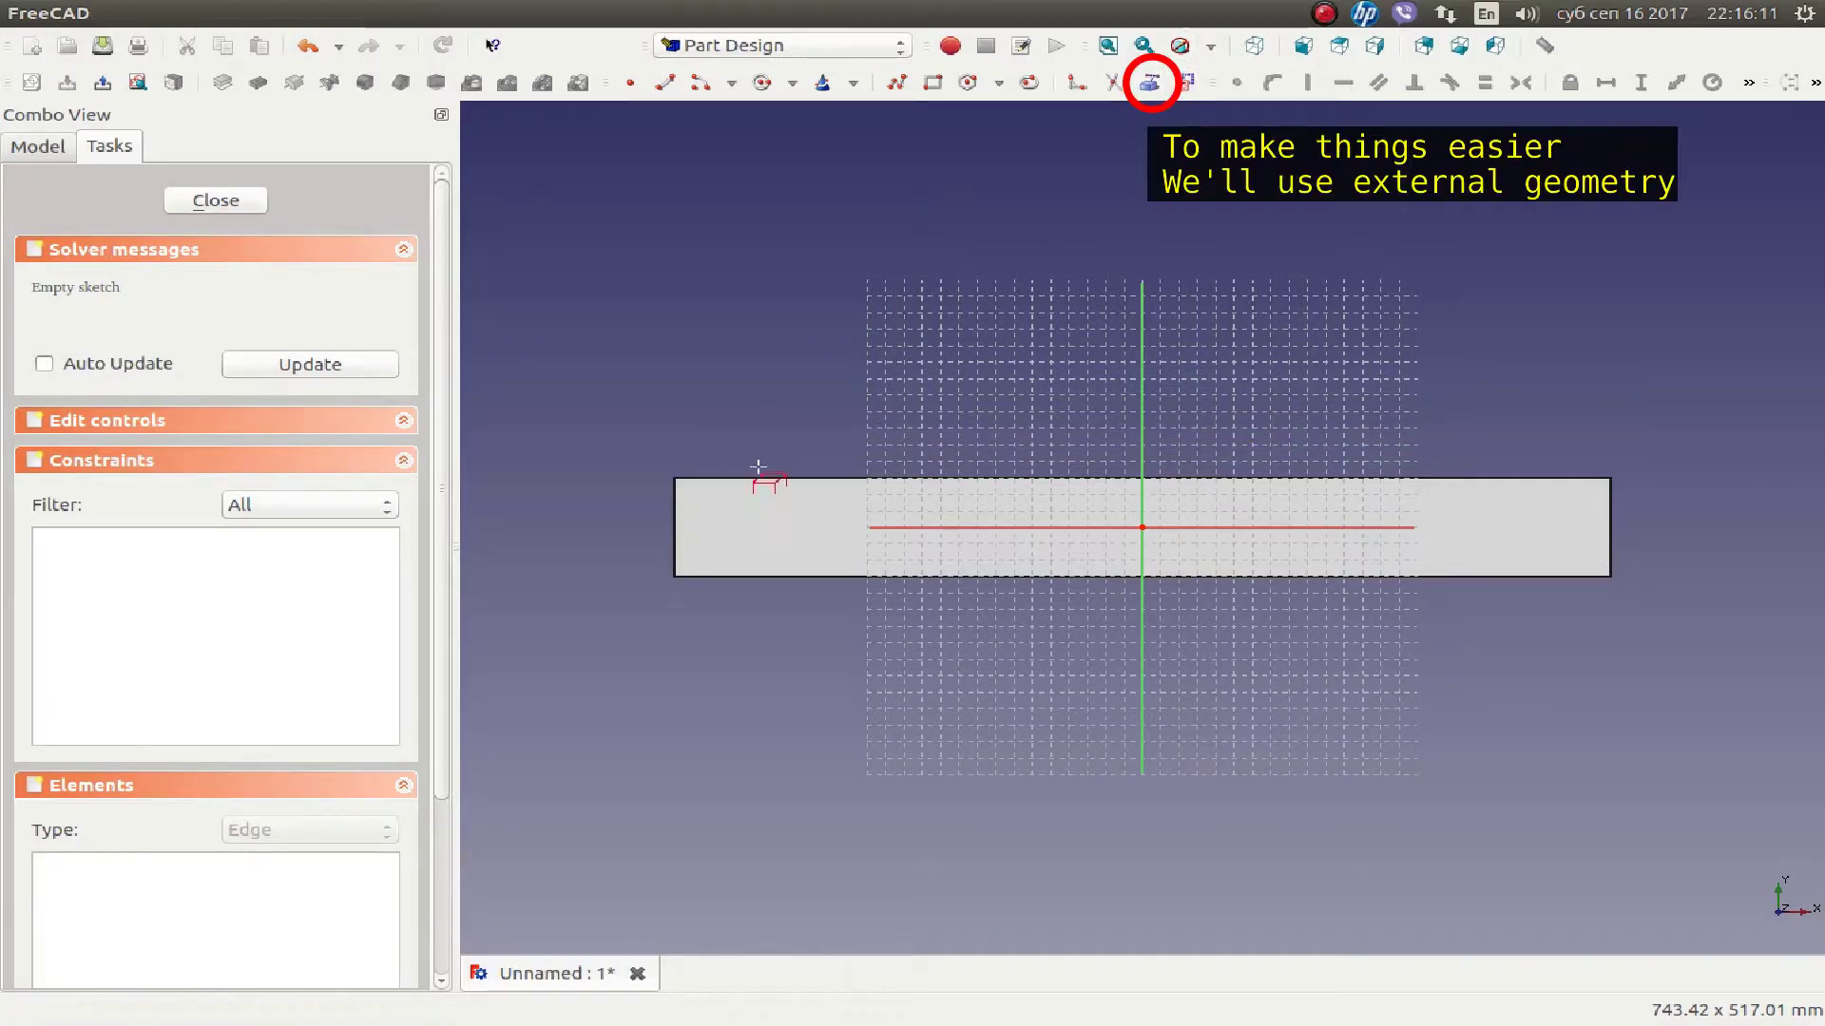
pyautogui.click(676, 527)
pyautogui.click(1611, 534)
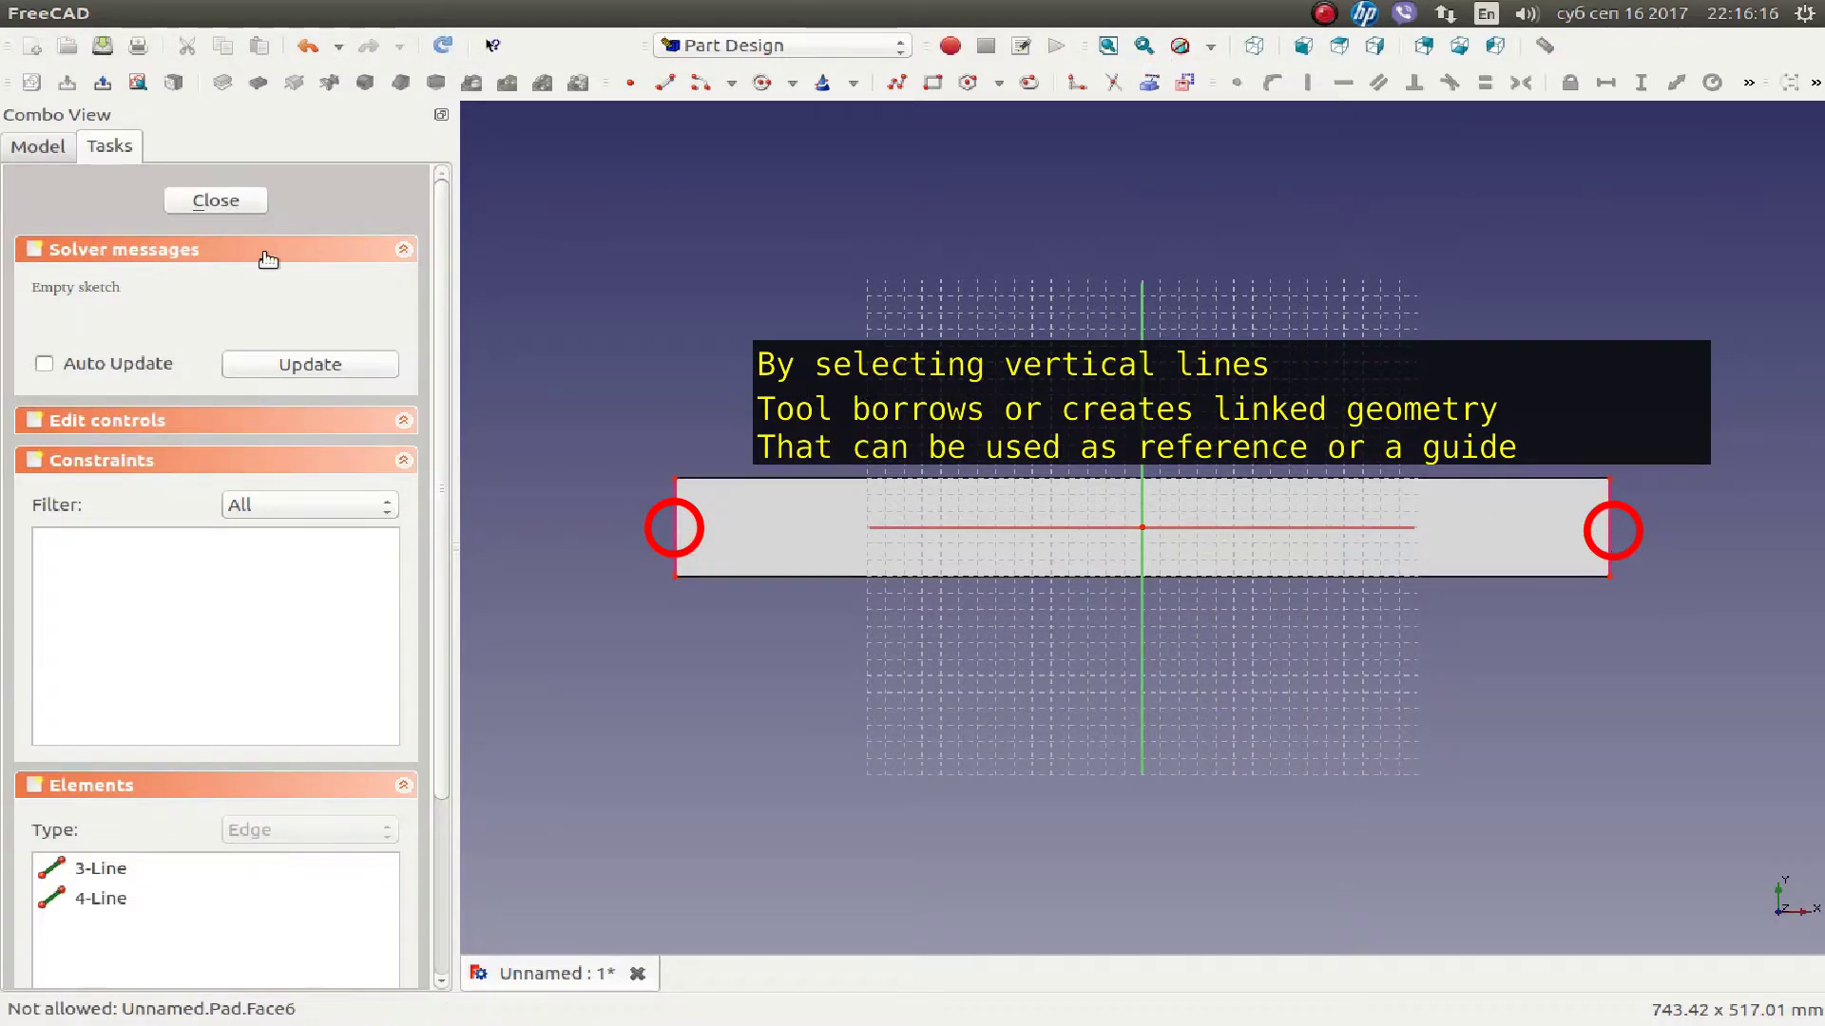
pyautogui.click(932, 83)
# - Draw a small rectangle inward from each bottom end corner of the bar
pyautogui.click(674, 577)
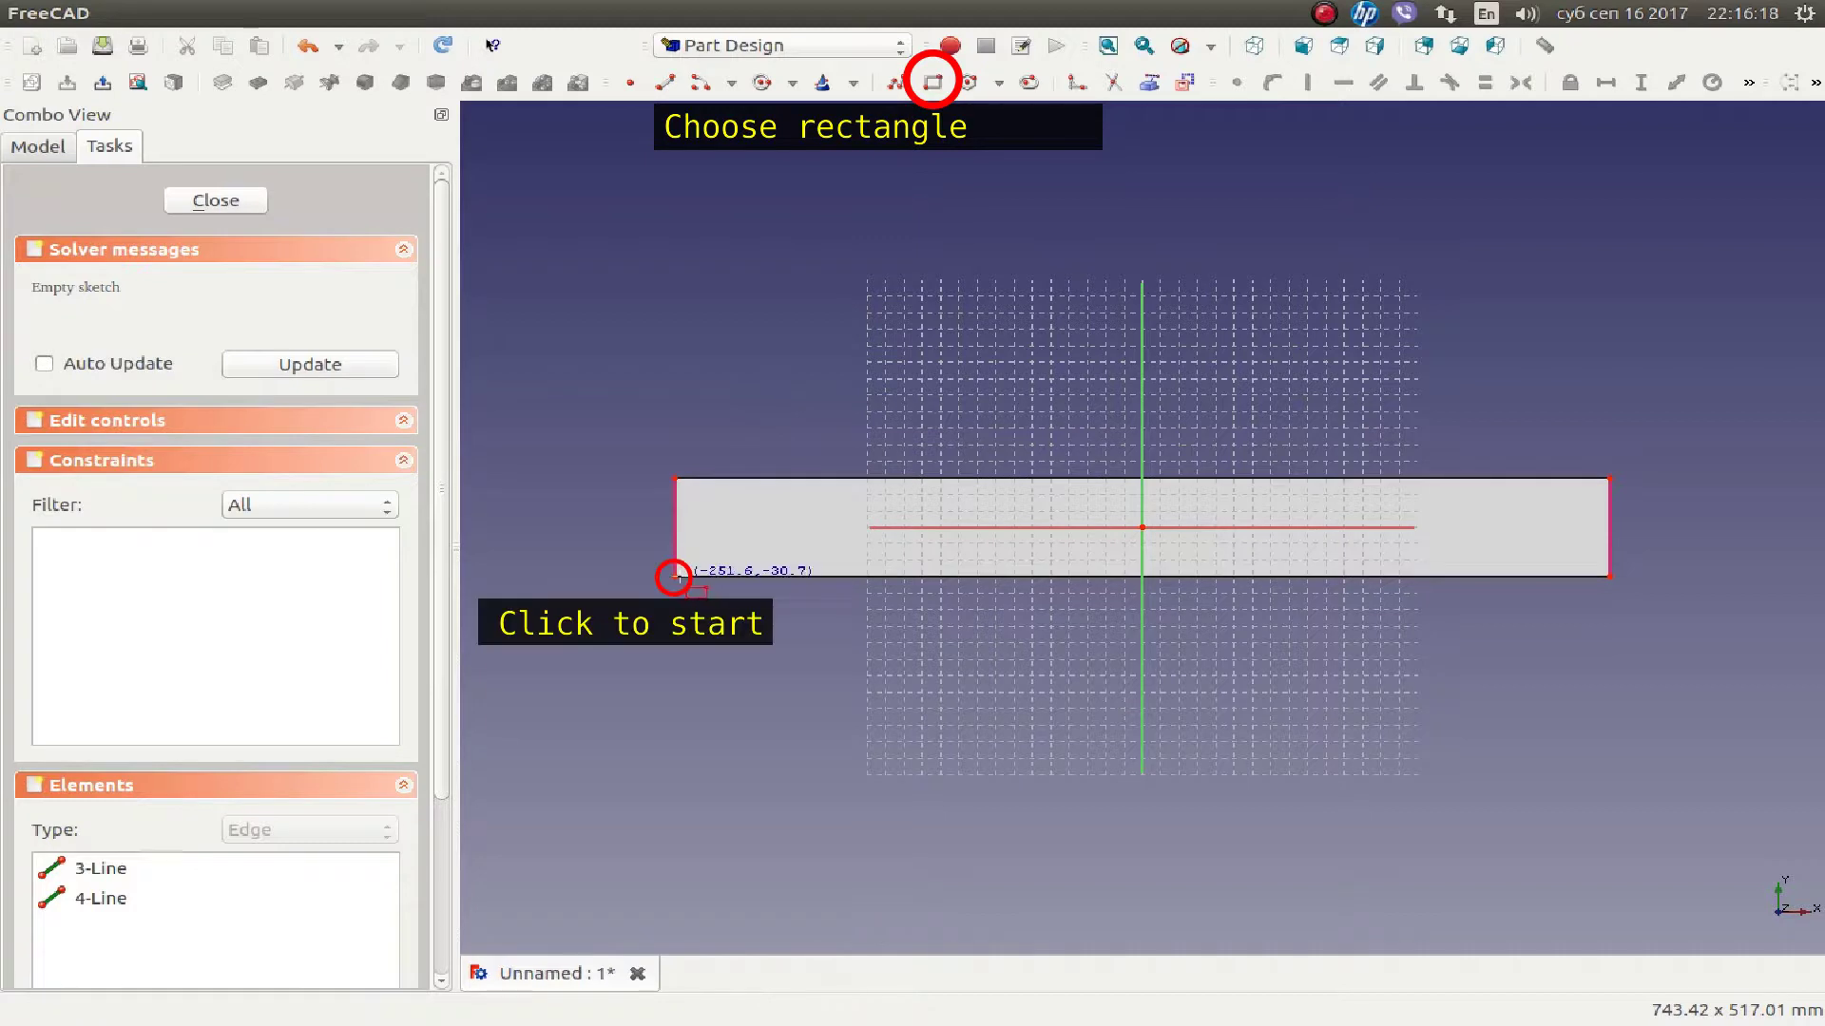
pyautogui.click(831, 533)
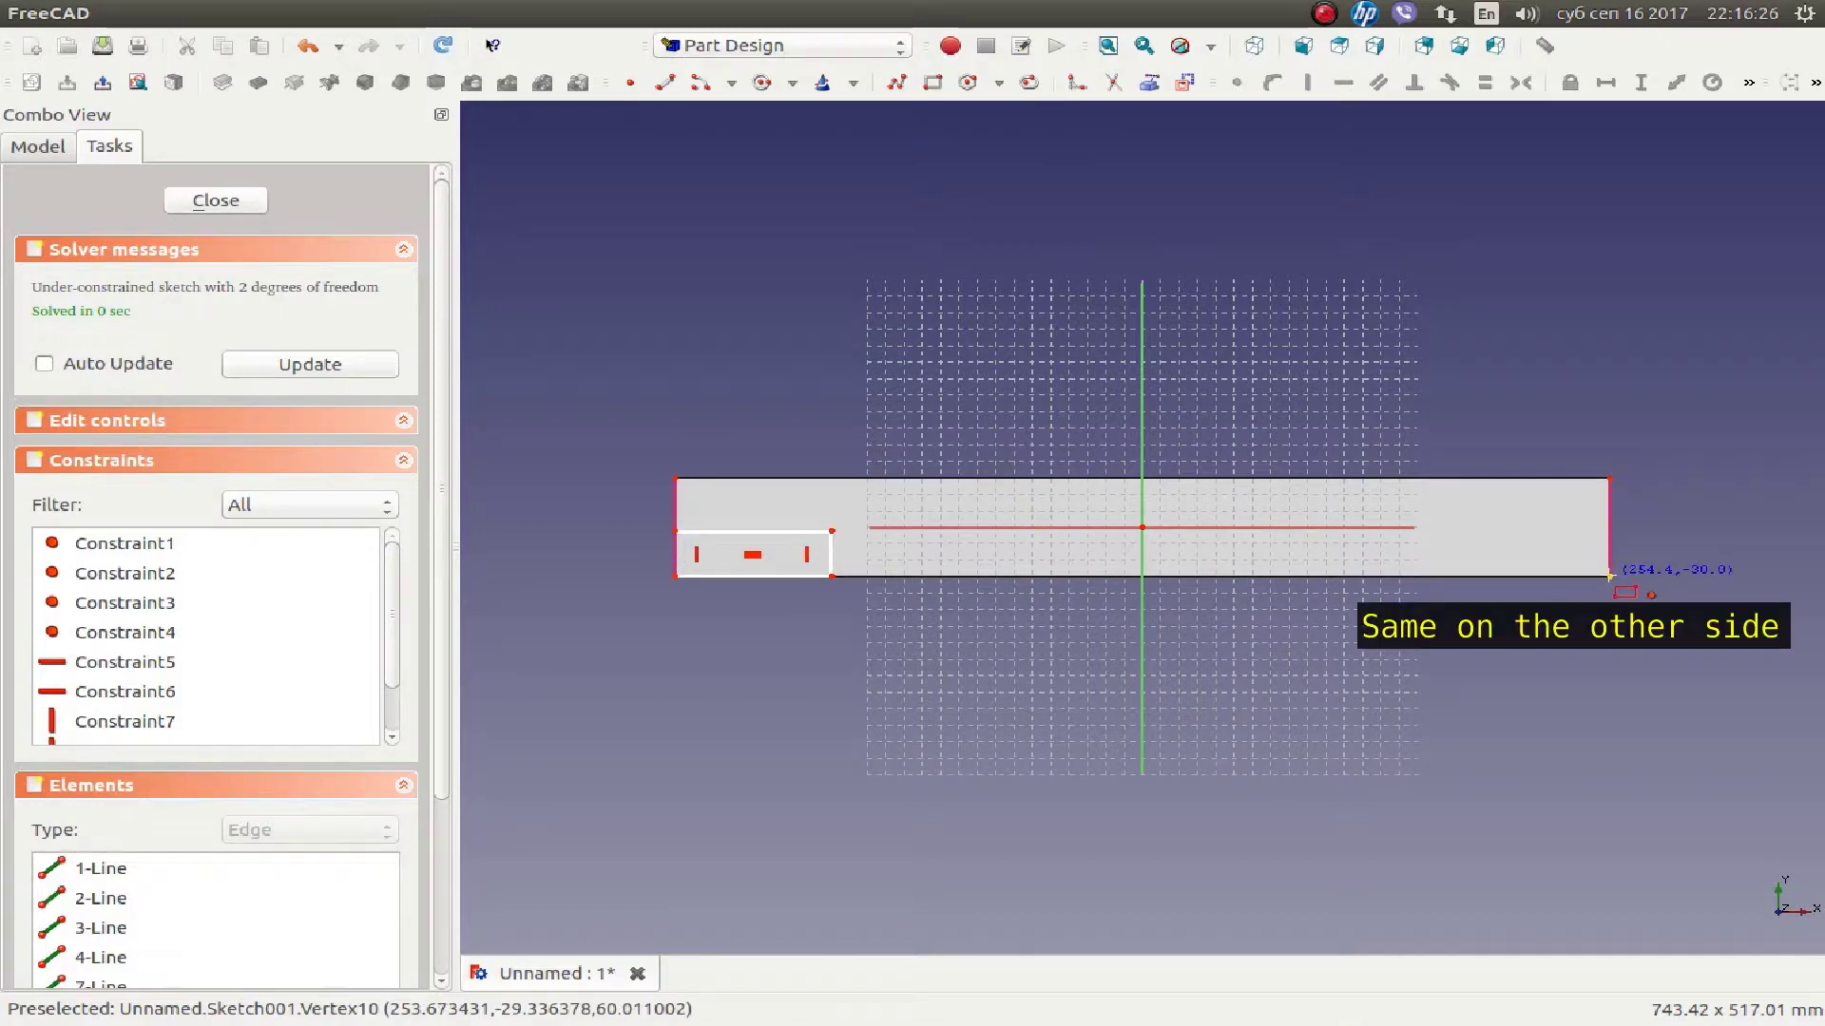
pyautogui.click(1609, 575)
pyautogui.click(1461, 526)
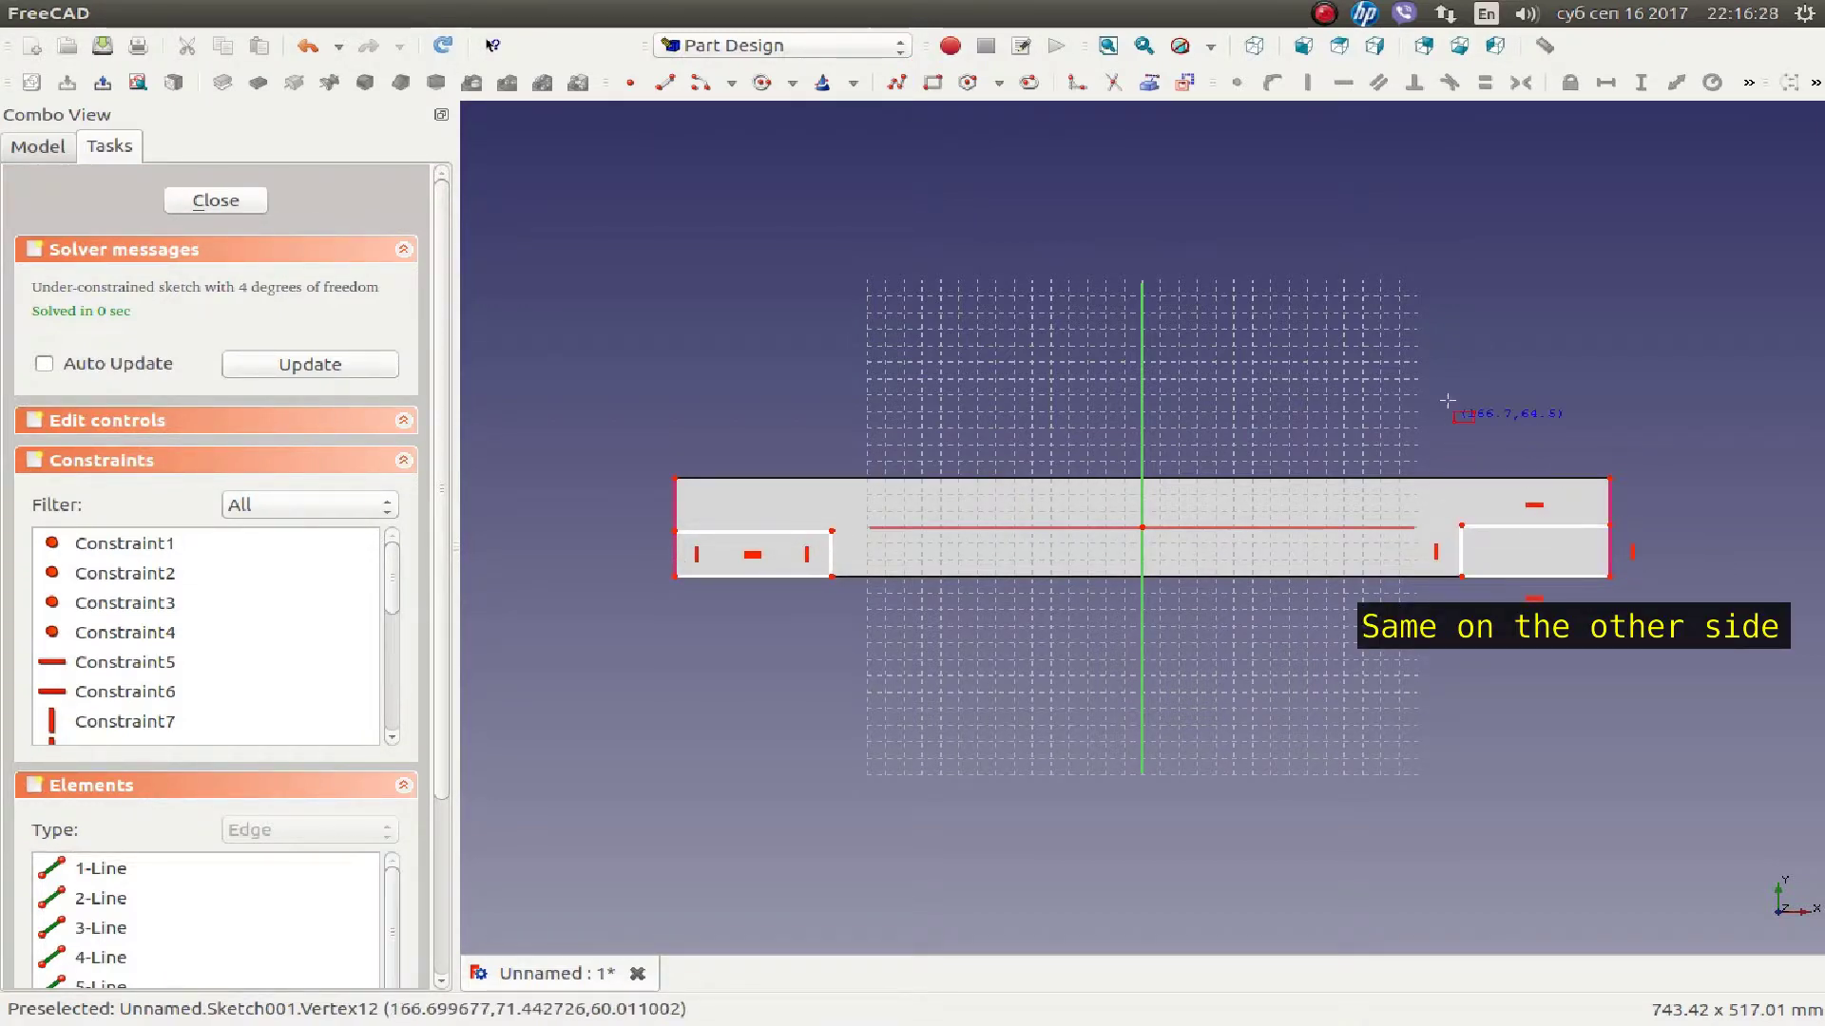
pyautogui.scroll(1, 1226, 570)
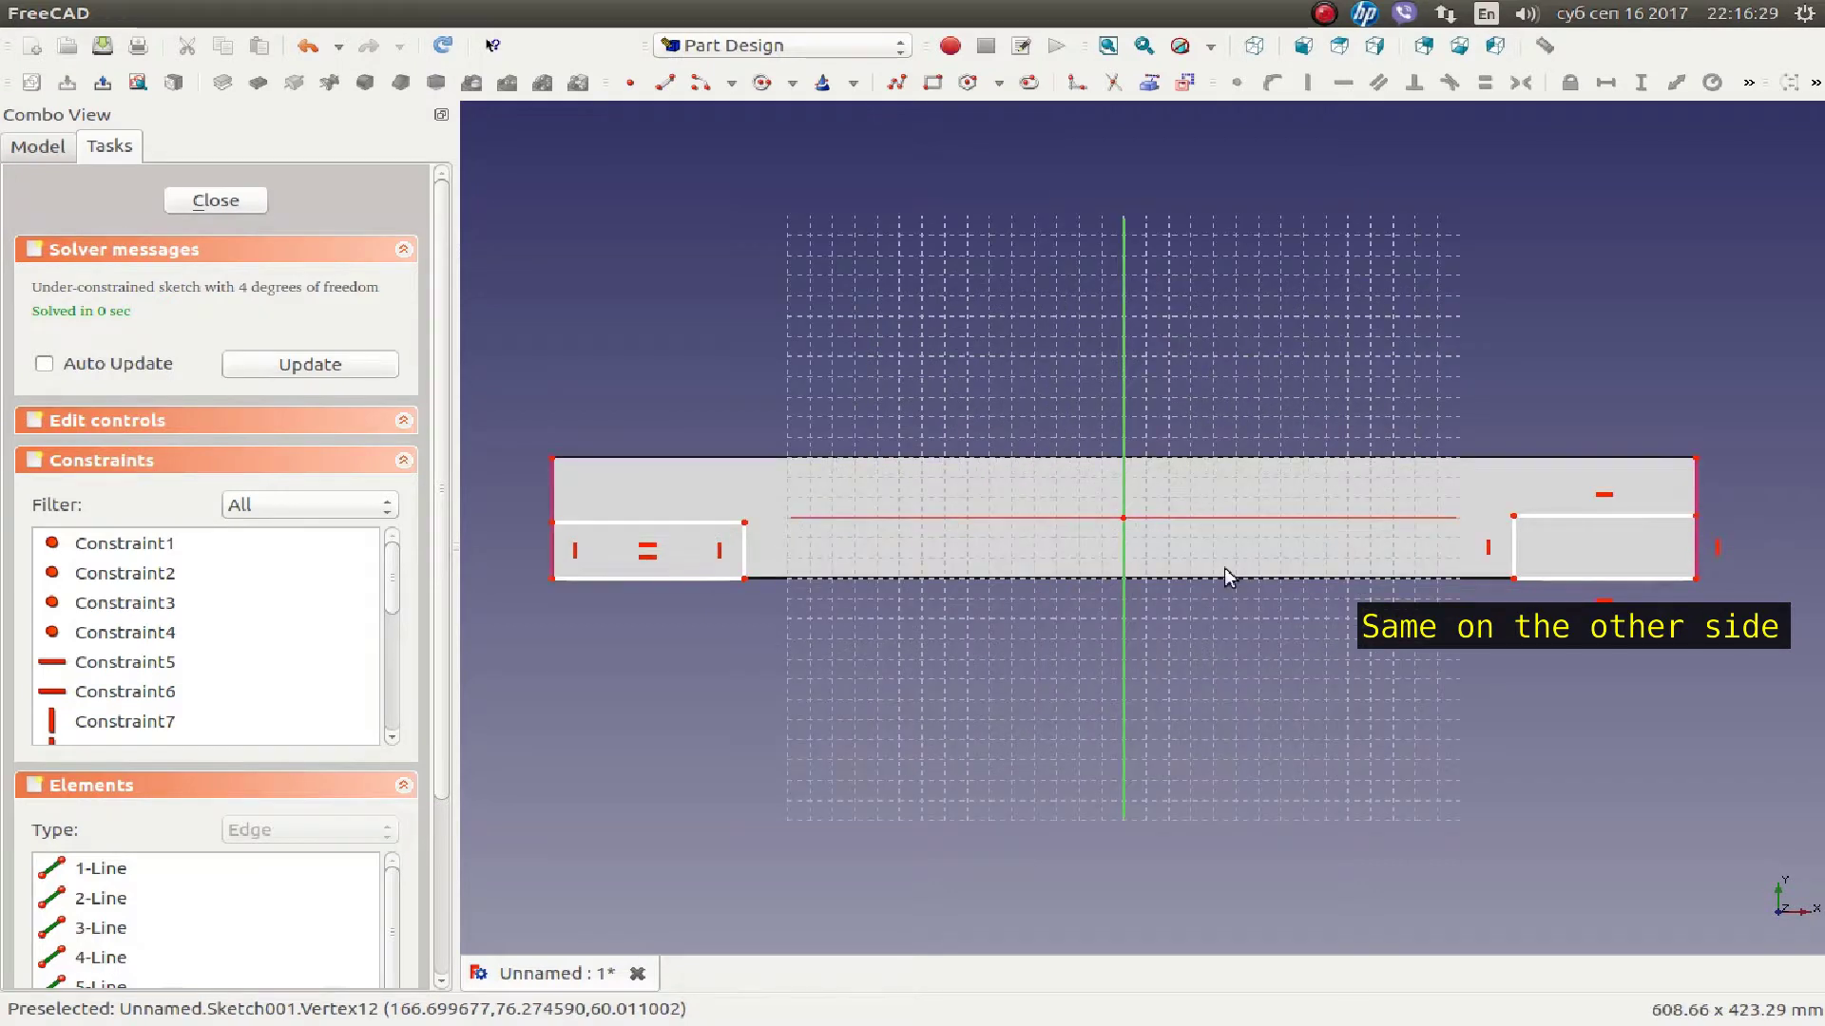
pyautogui.click(745, 554)
pyautogui.click(1514, 551)
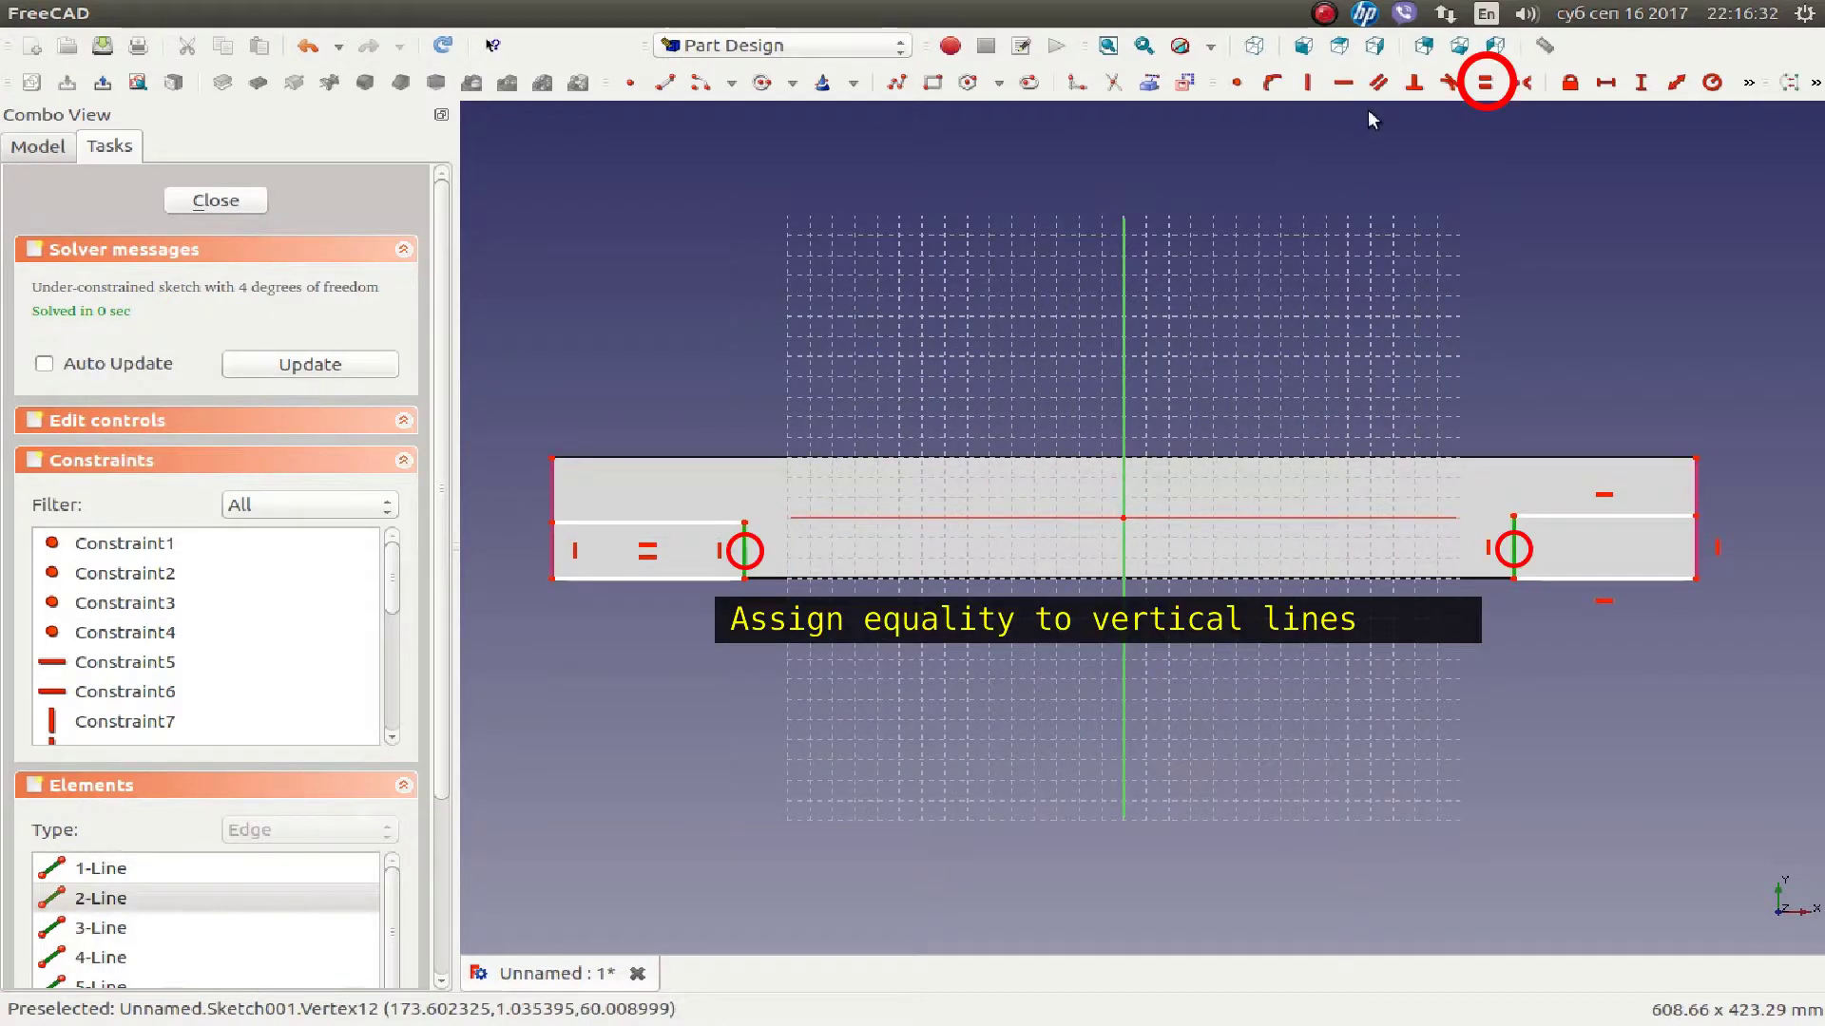
# - Make the two end rectangles' inner vertical edges and top edges equal
pyautogui.click(1486, 86)
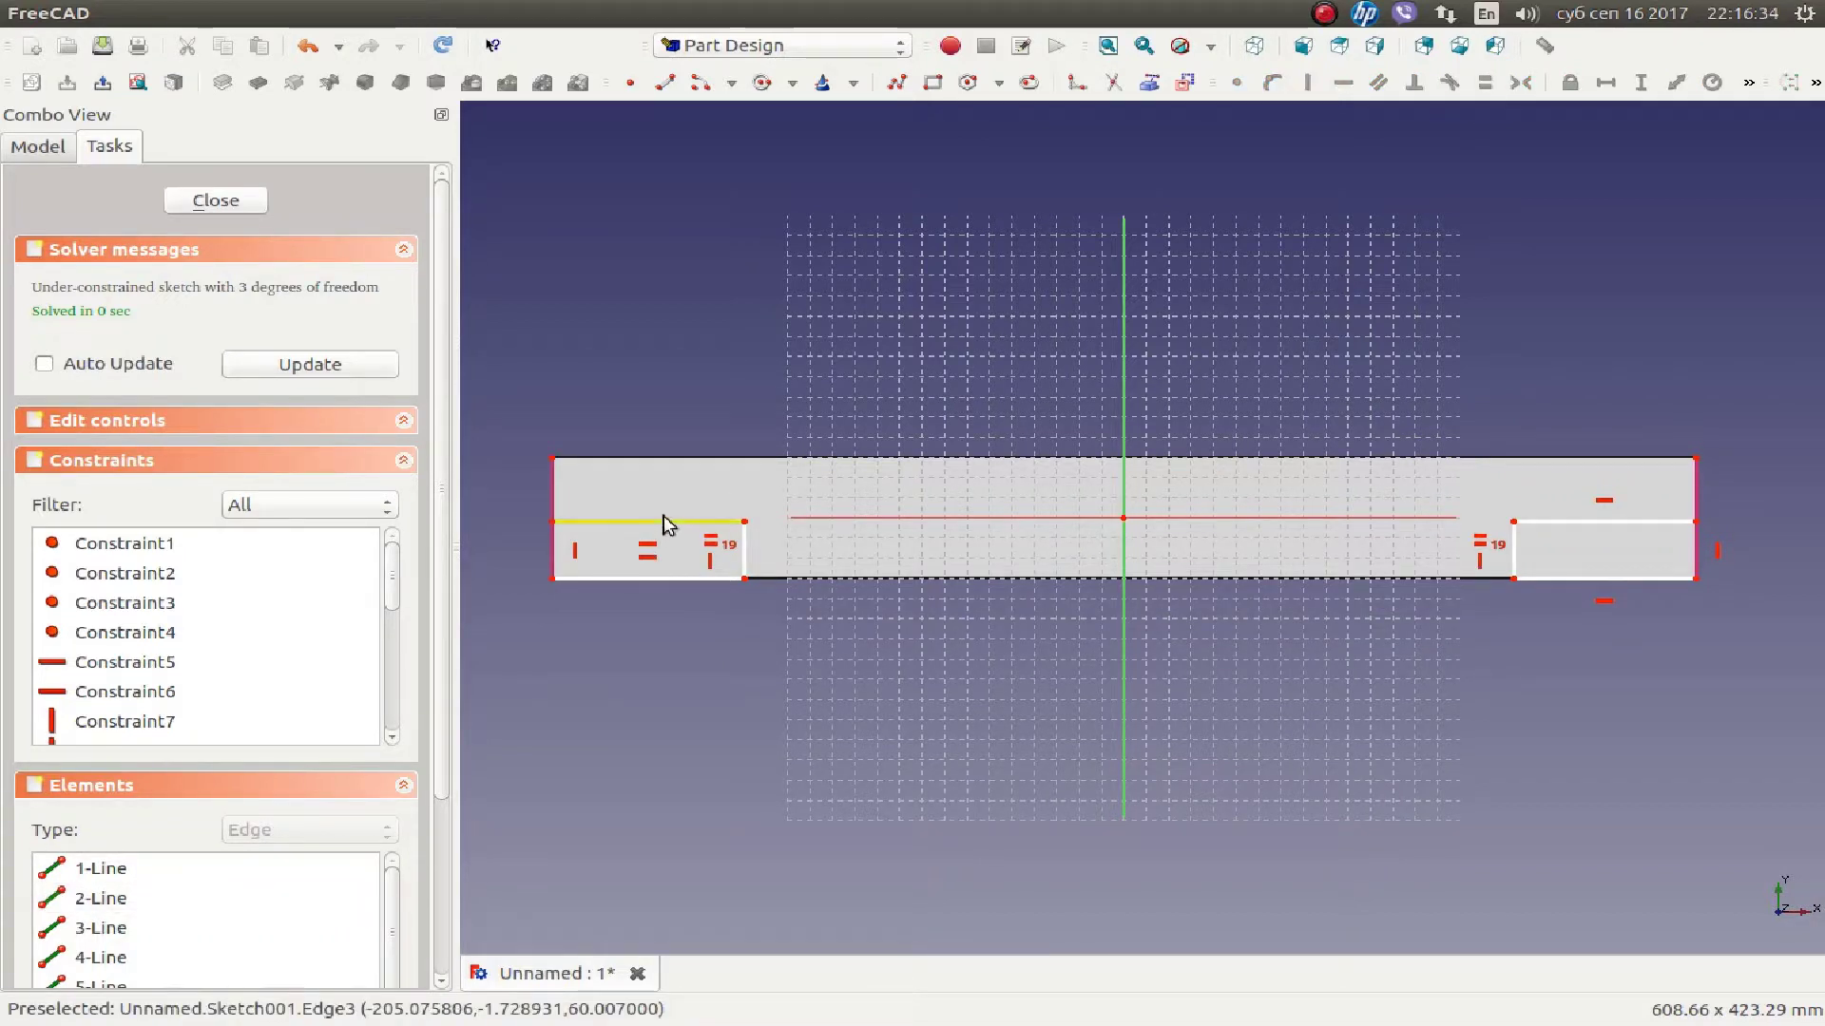
pyautogui.click(665, 522)
pyautogui.click(1558, 522)
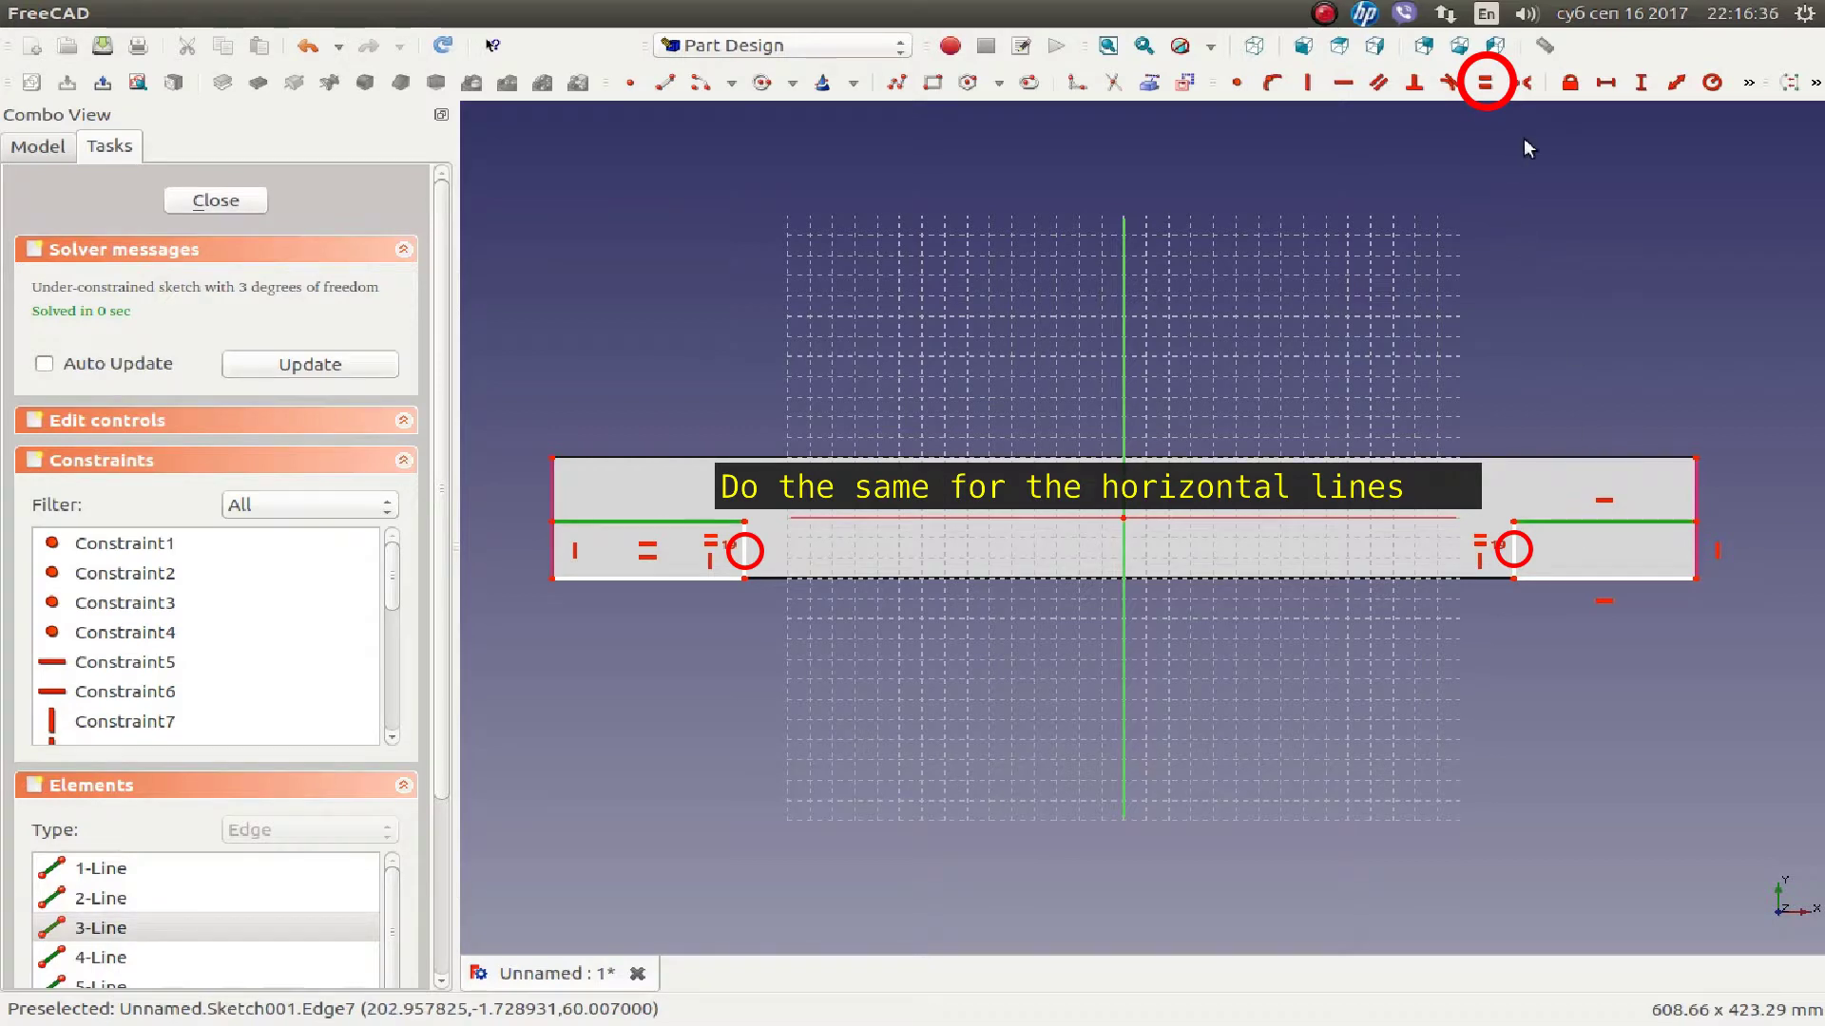
pyautogui.click(1484, 81)
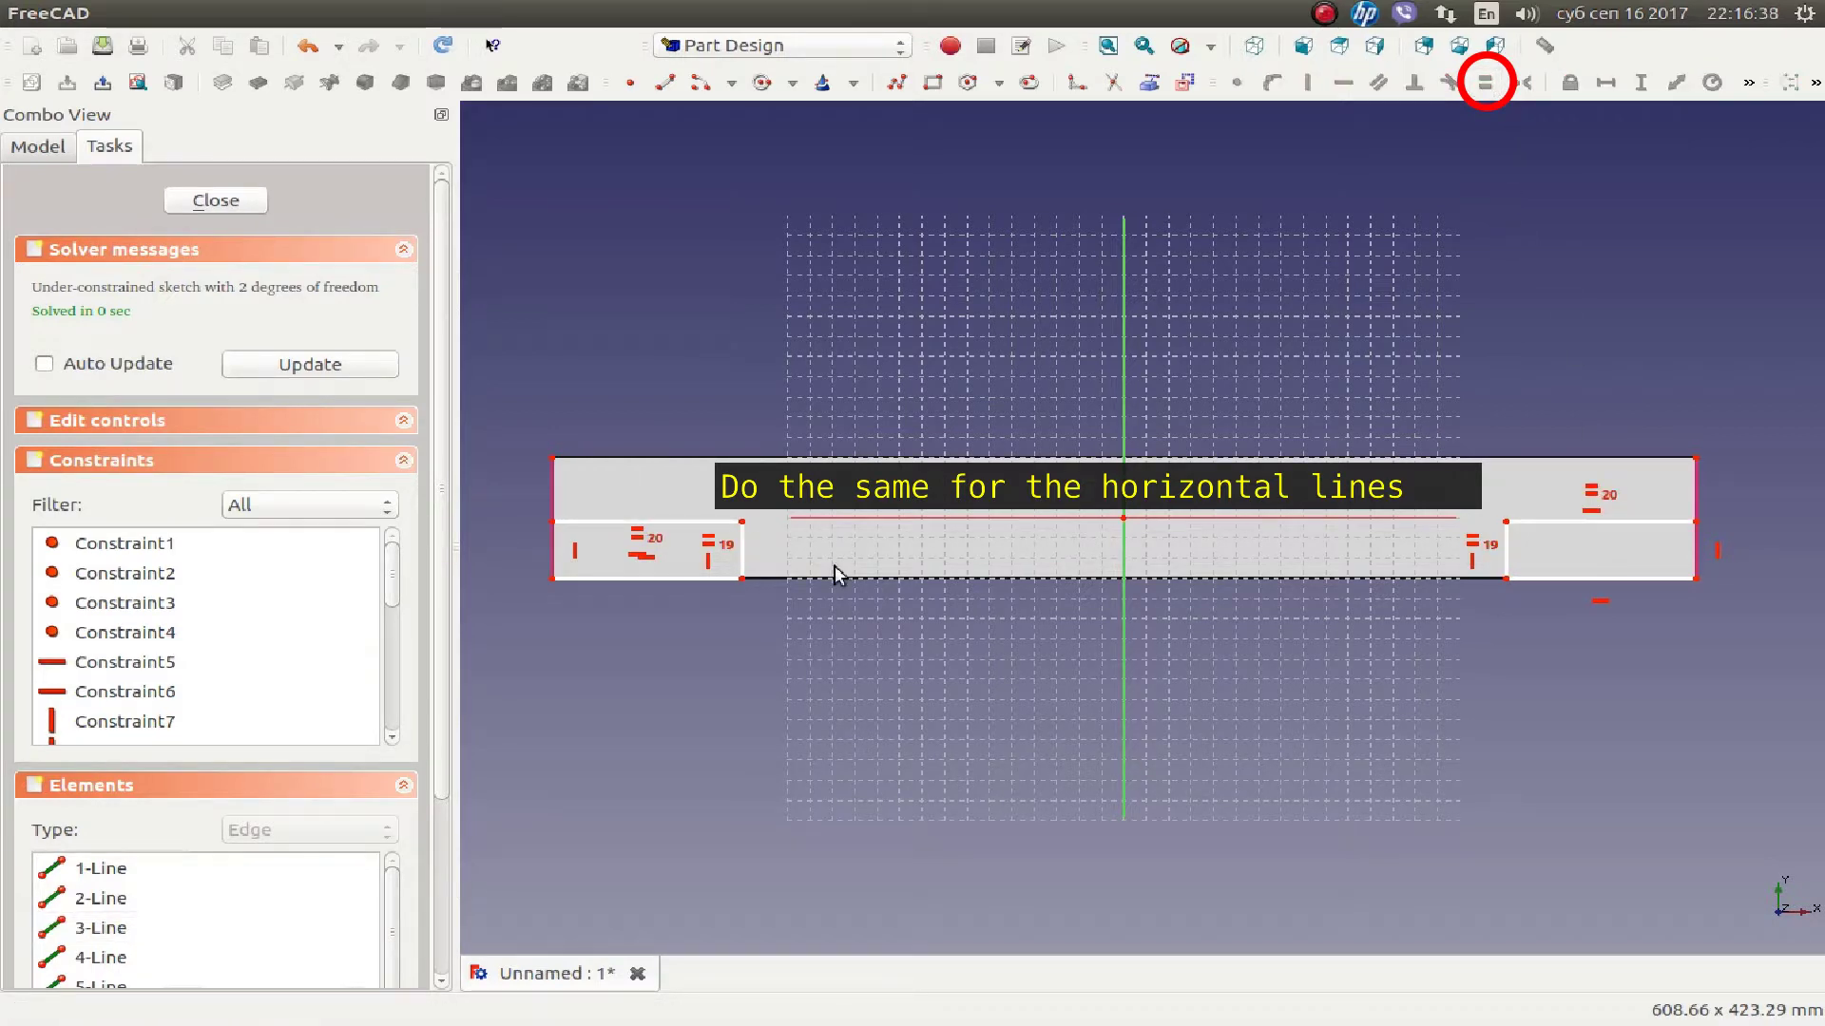
pyautogui.scroll(3, 570, 547)
pyautogui.scroll(2, 523, 532)
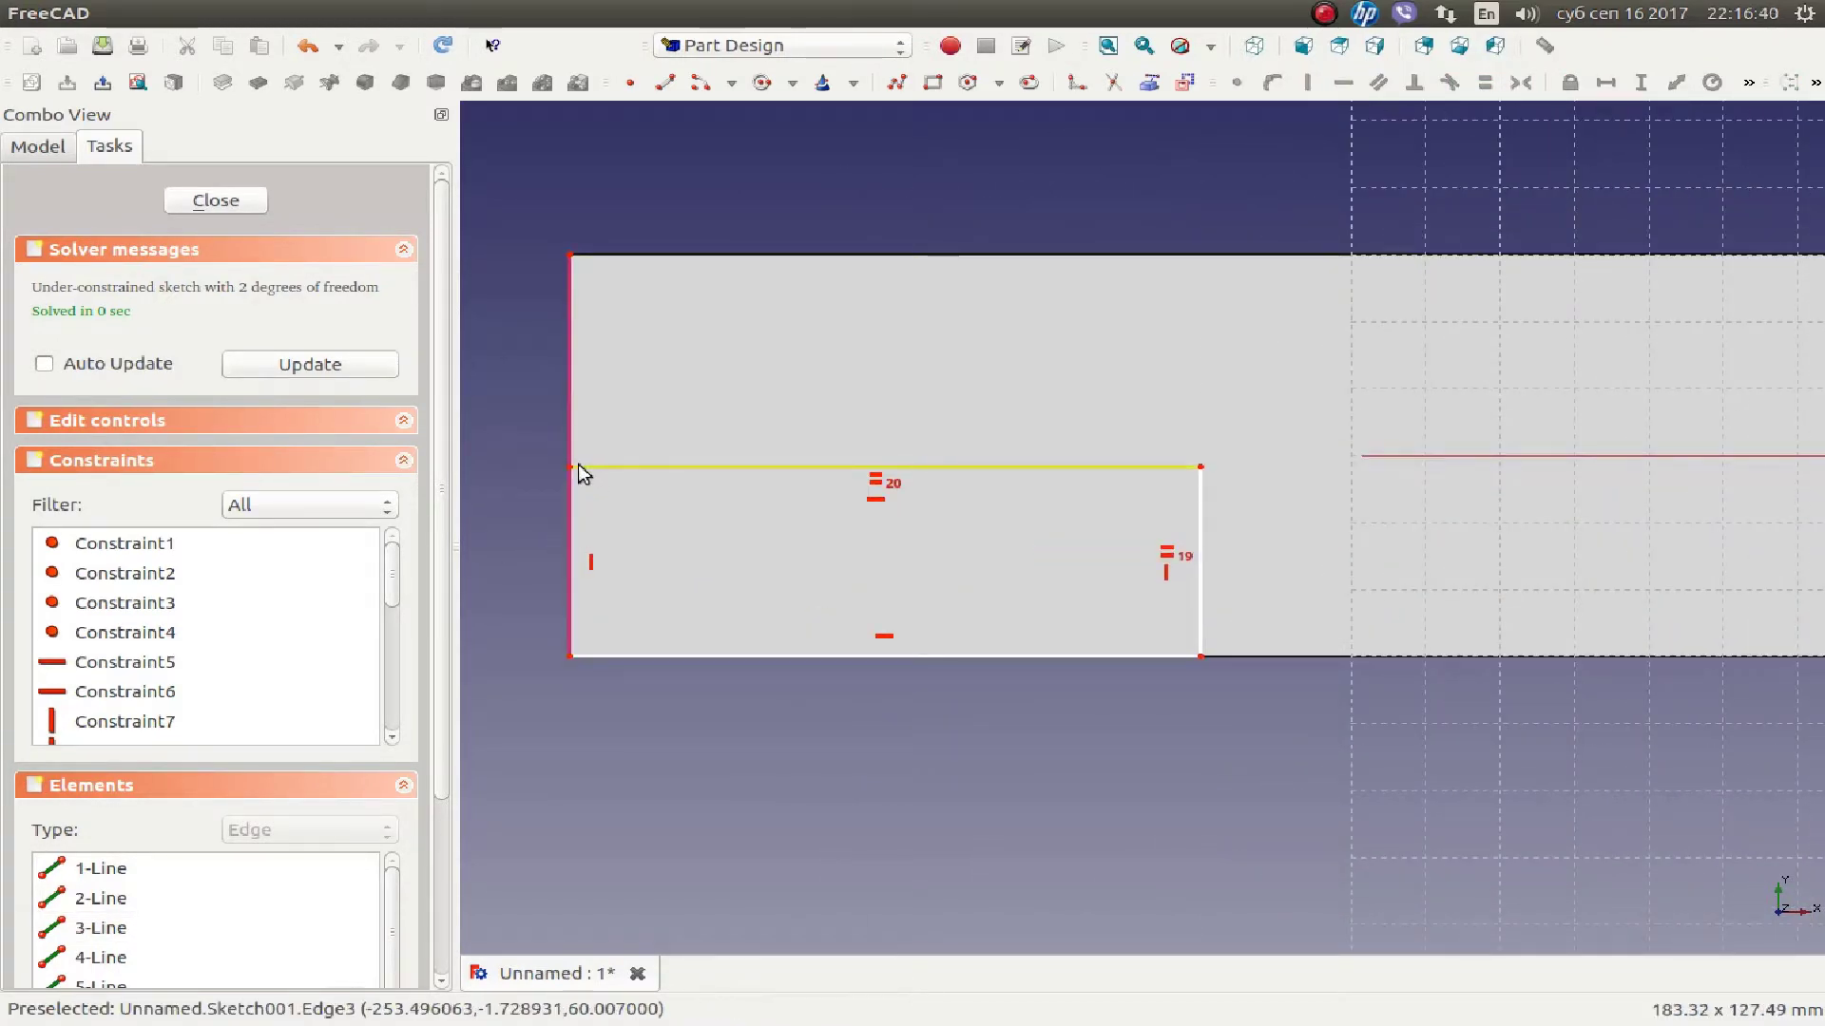
# - Give the end rectangle a 60 mm horizontal length
pyautogui.click(570, 467)
pyautogui.click(1200, 467)
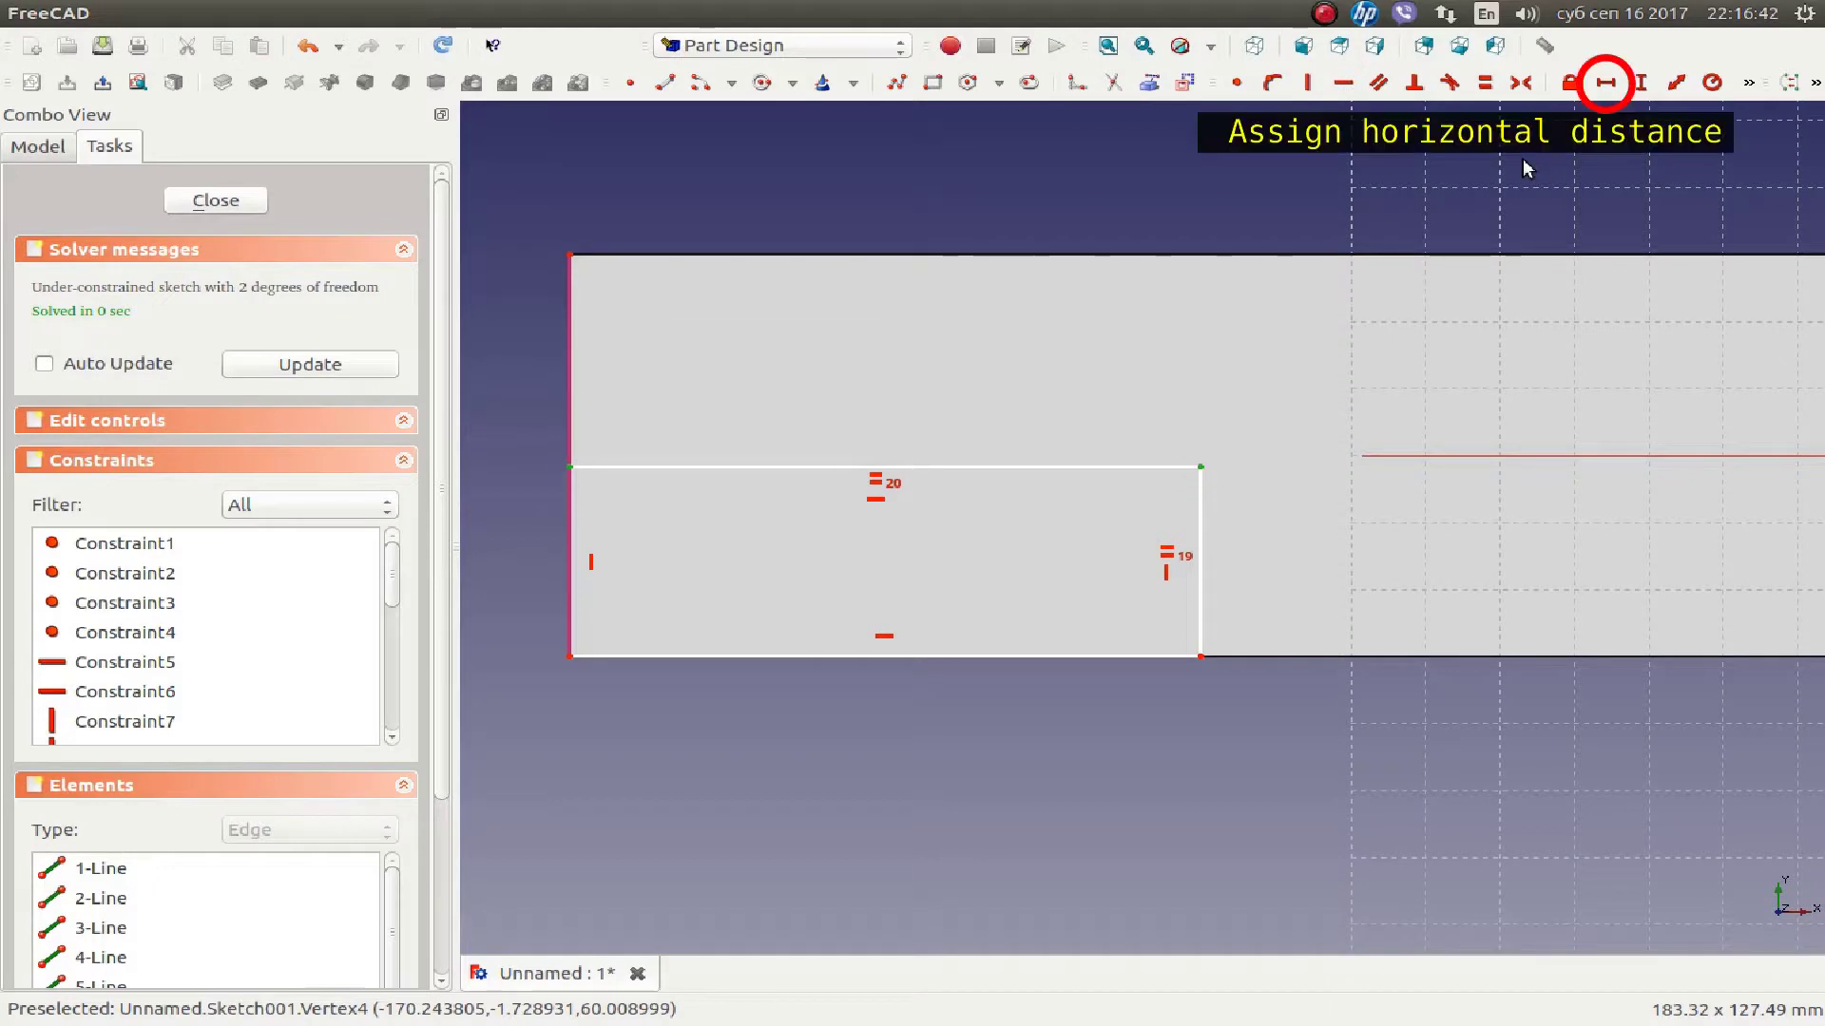
pyautogui.click(1605, 83)
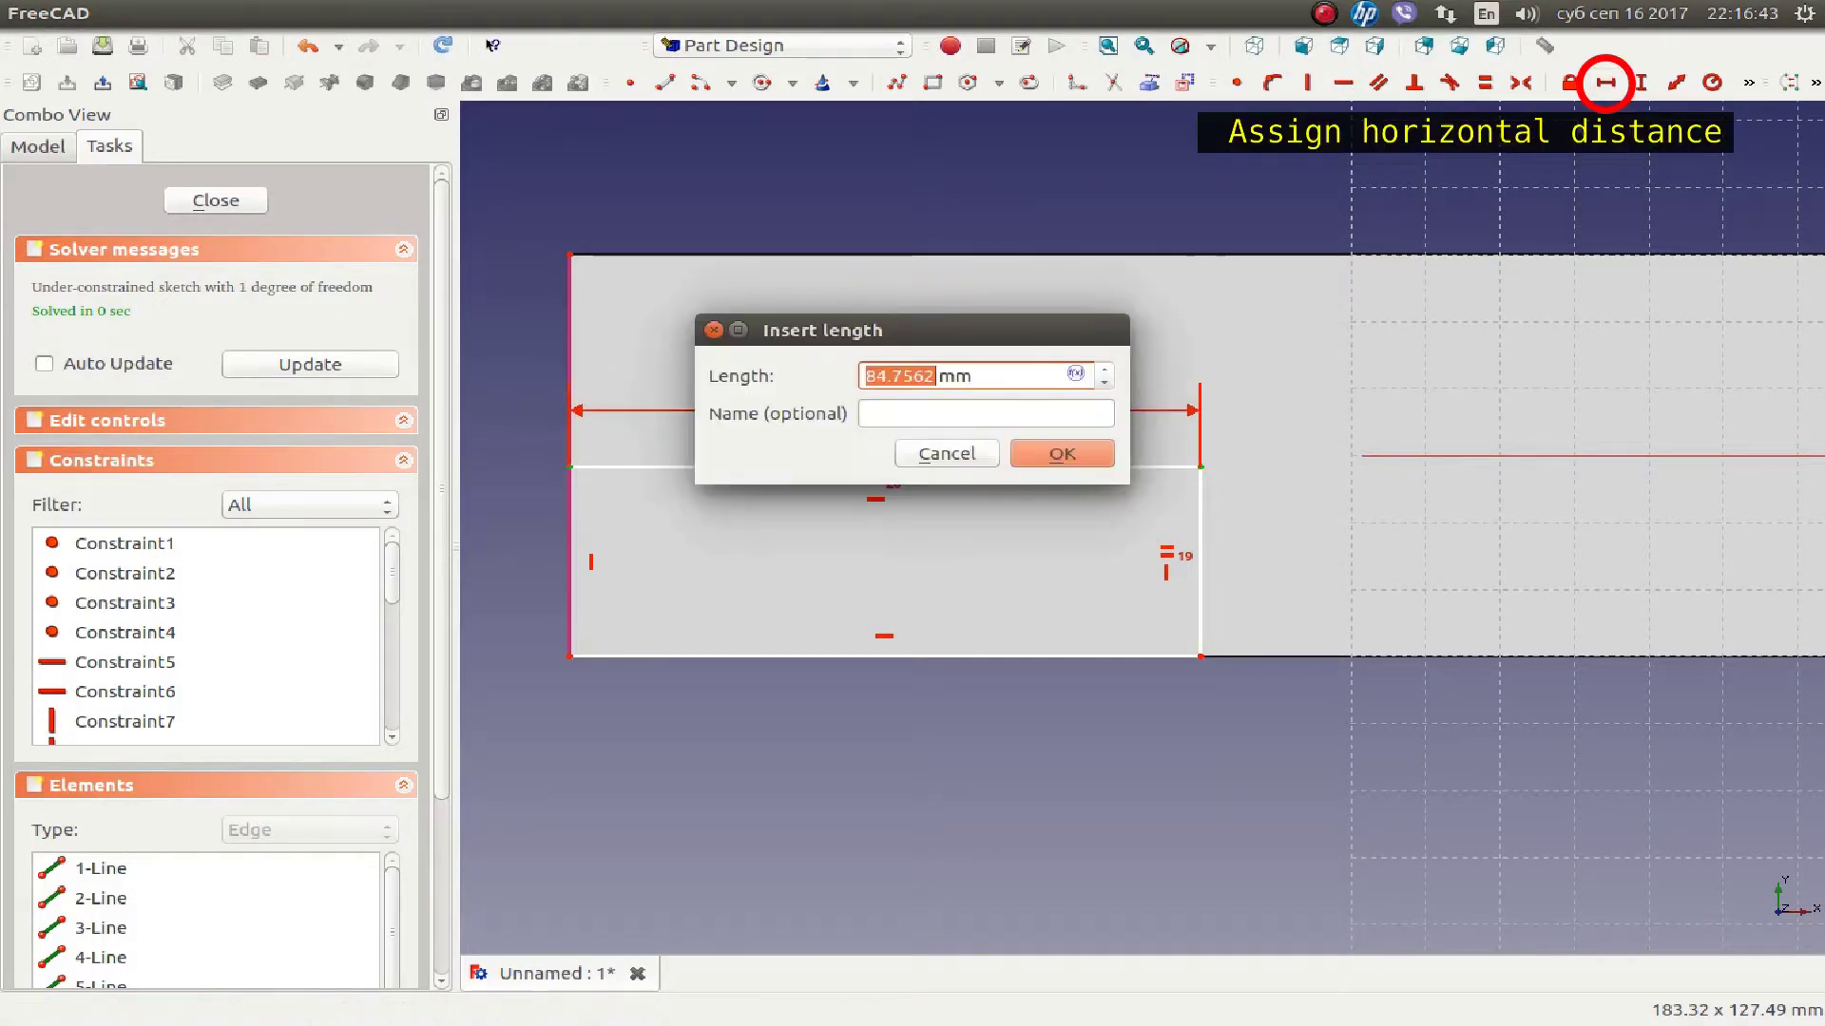
pyautogui.write('6')
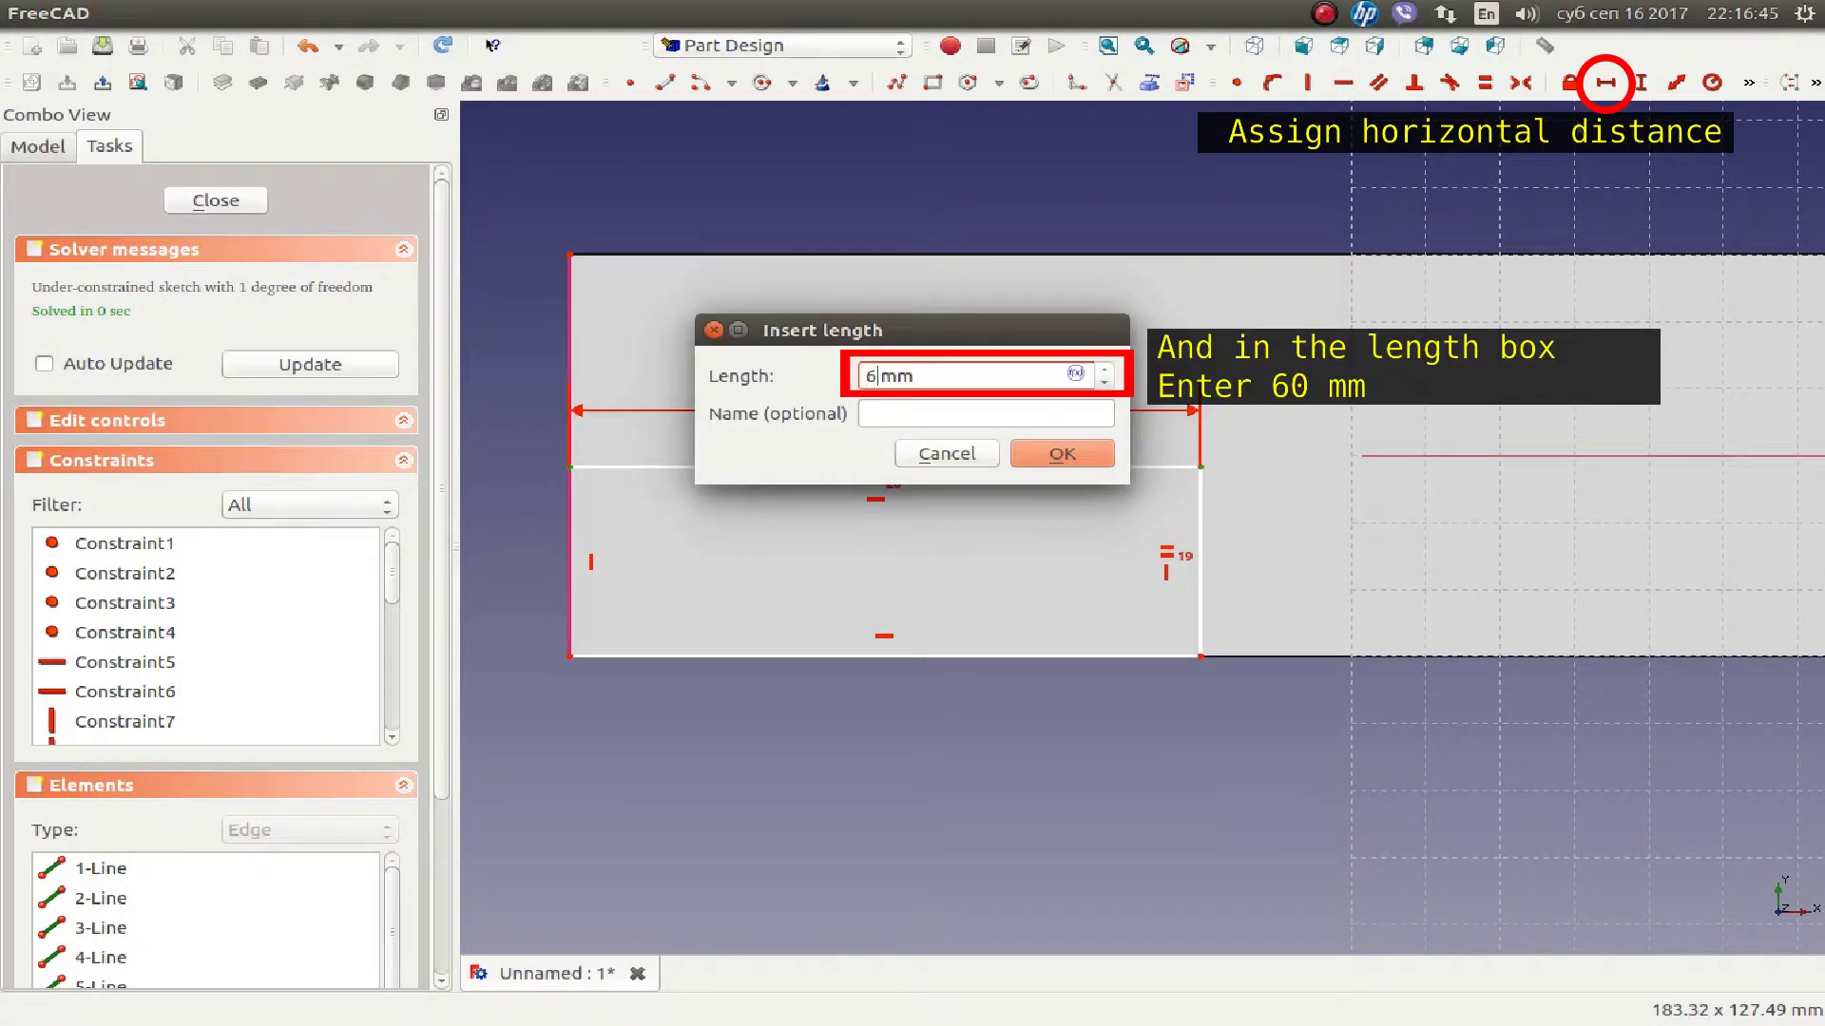
pyautogui.write('0')
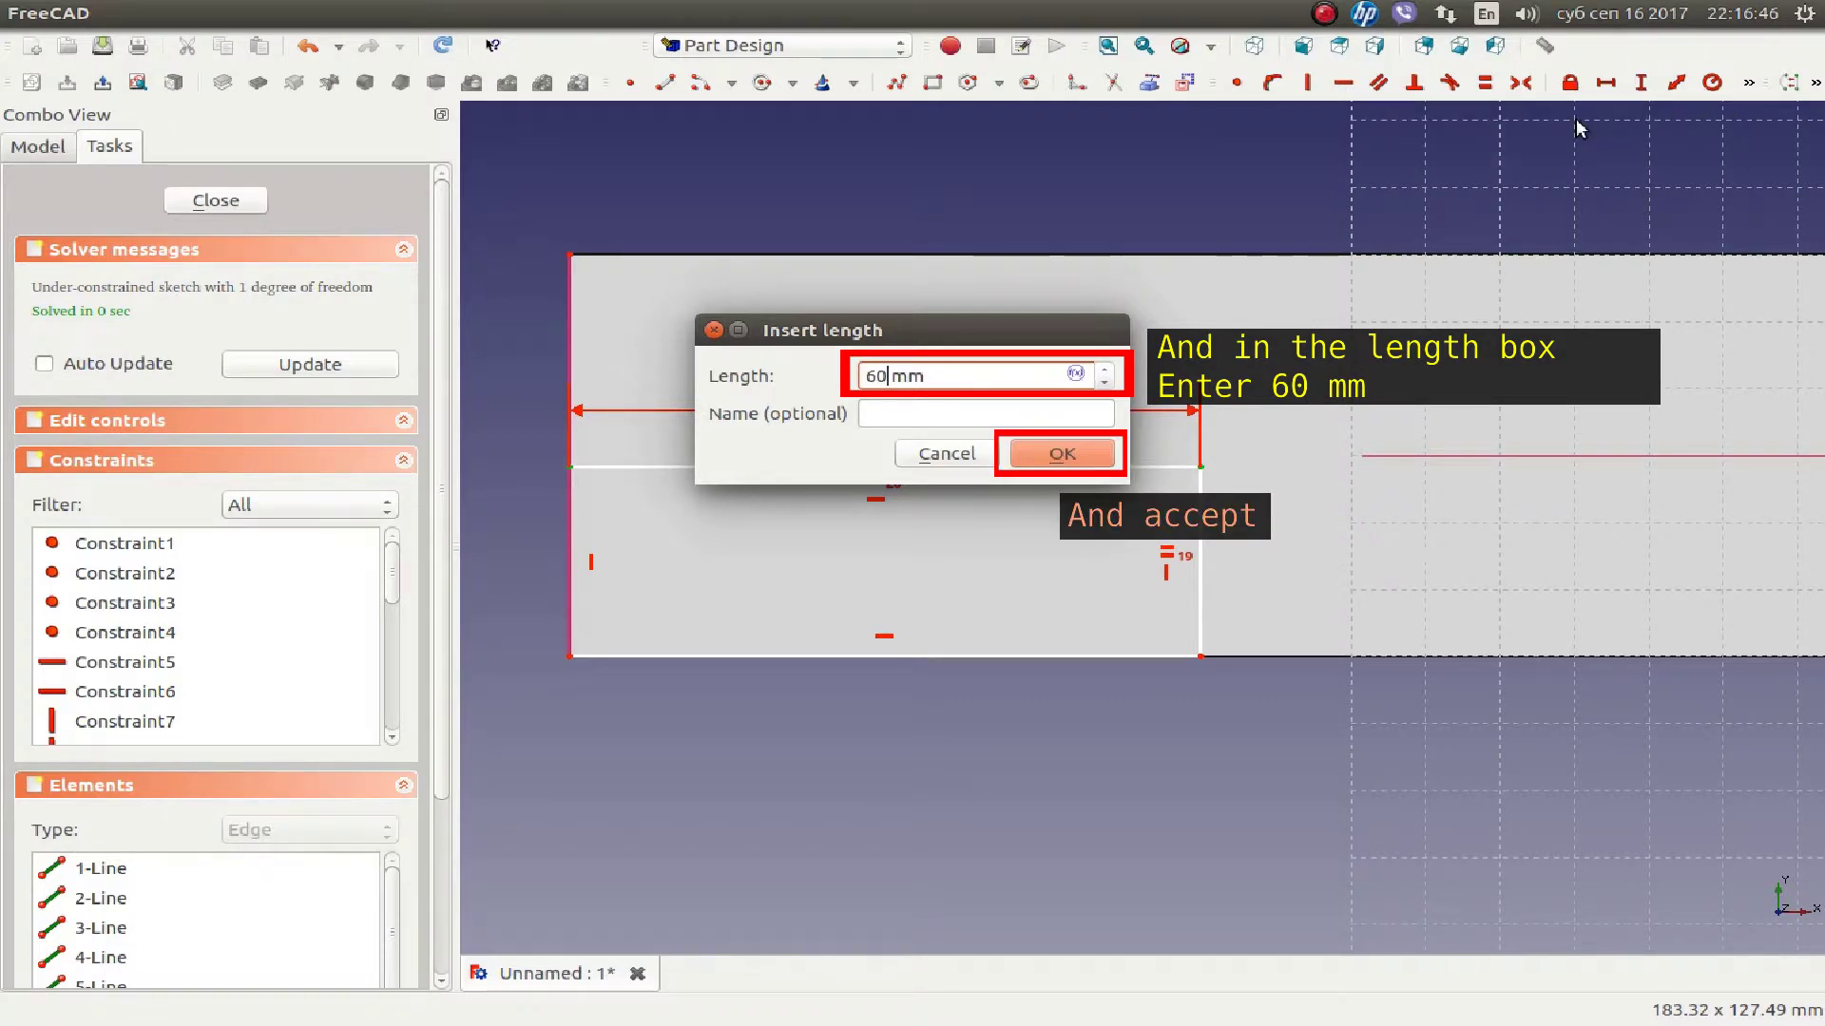
pyautogui.press('Return')
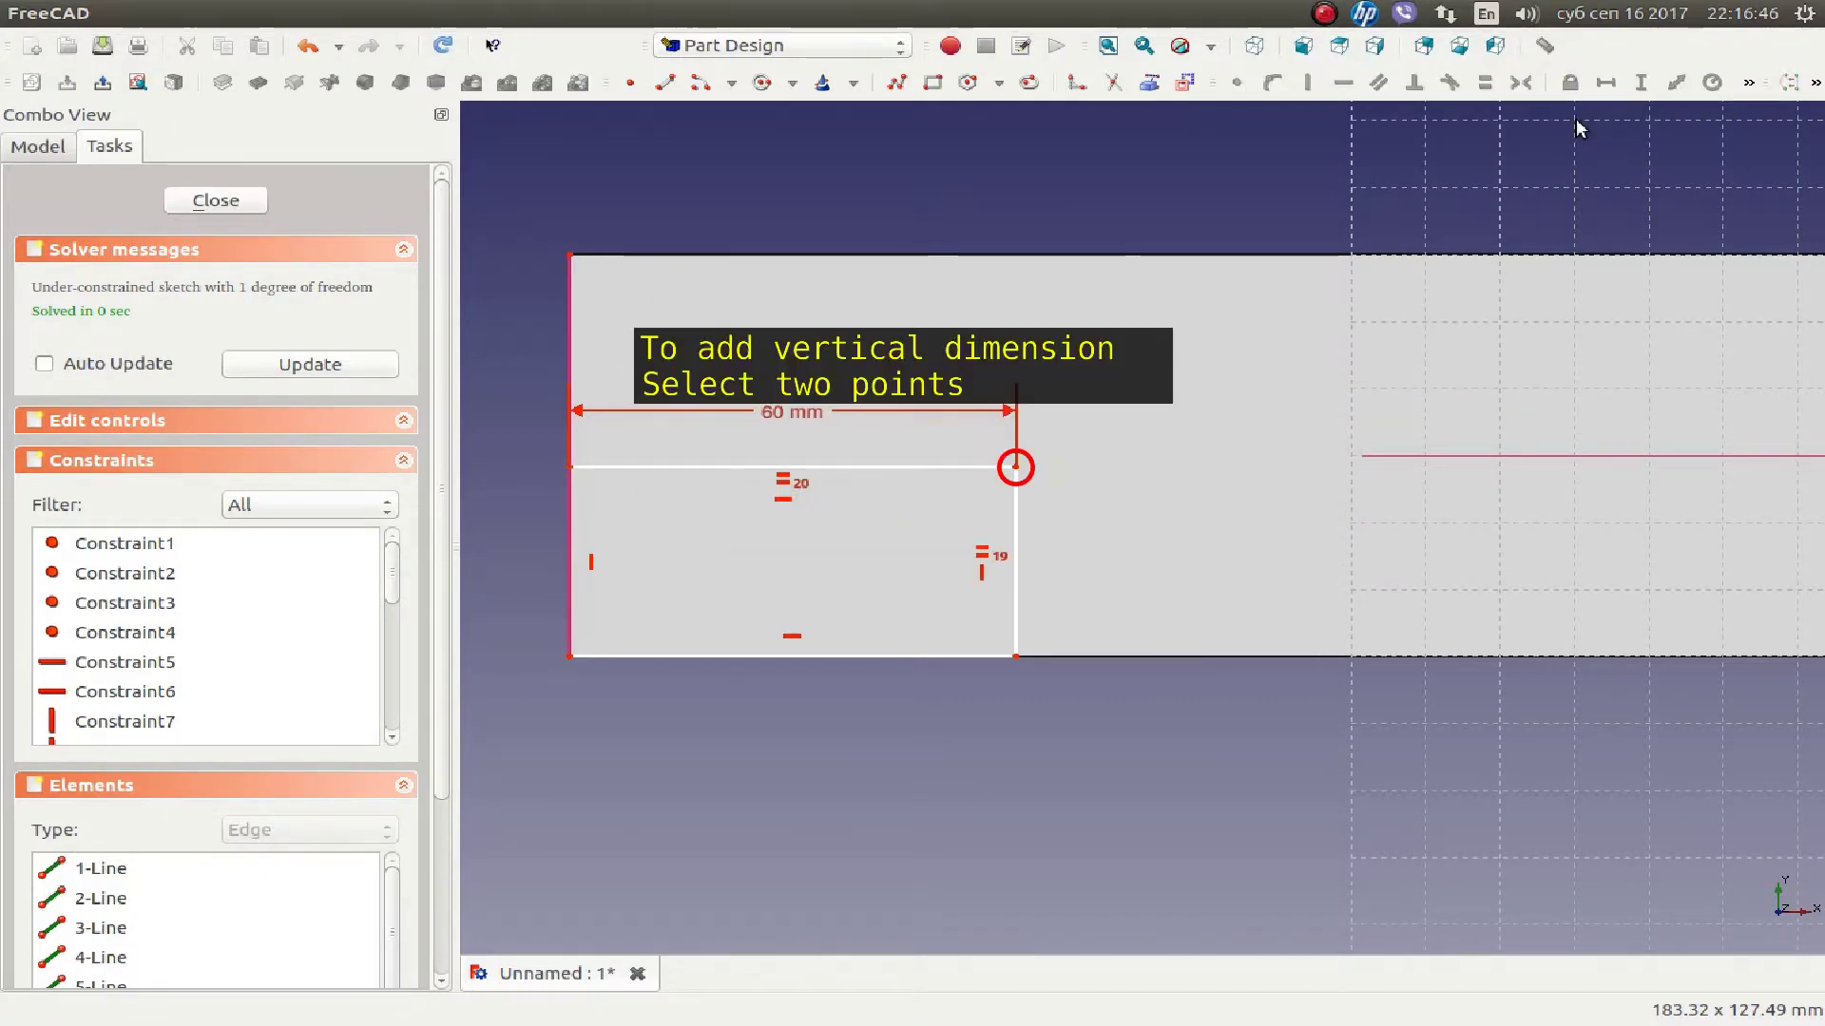
# - Give the end rectangle a 40 mm vertical depth
pyautogui.click(1015, 467)
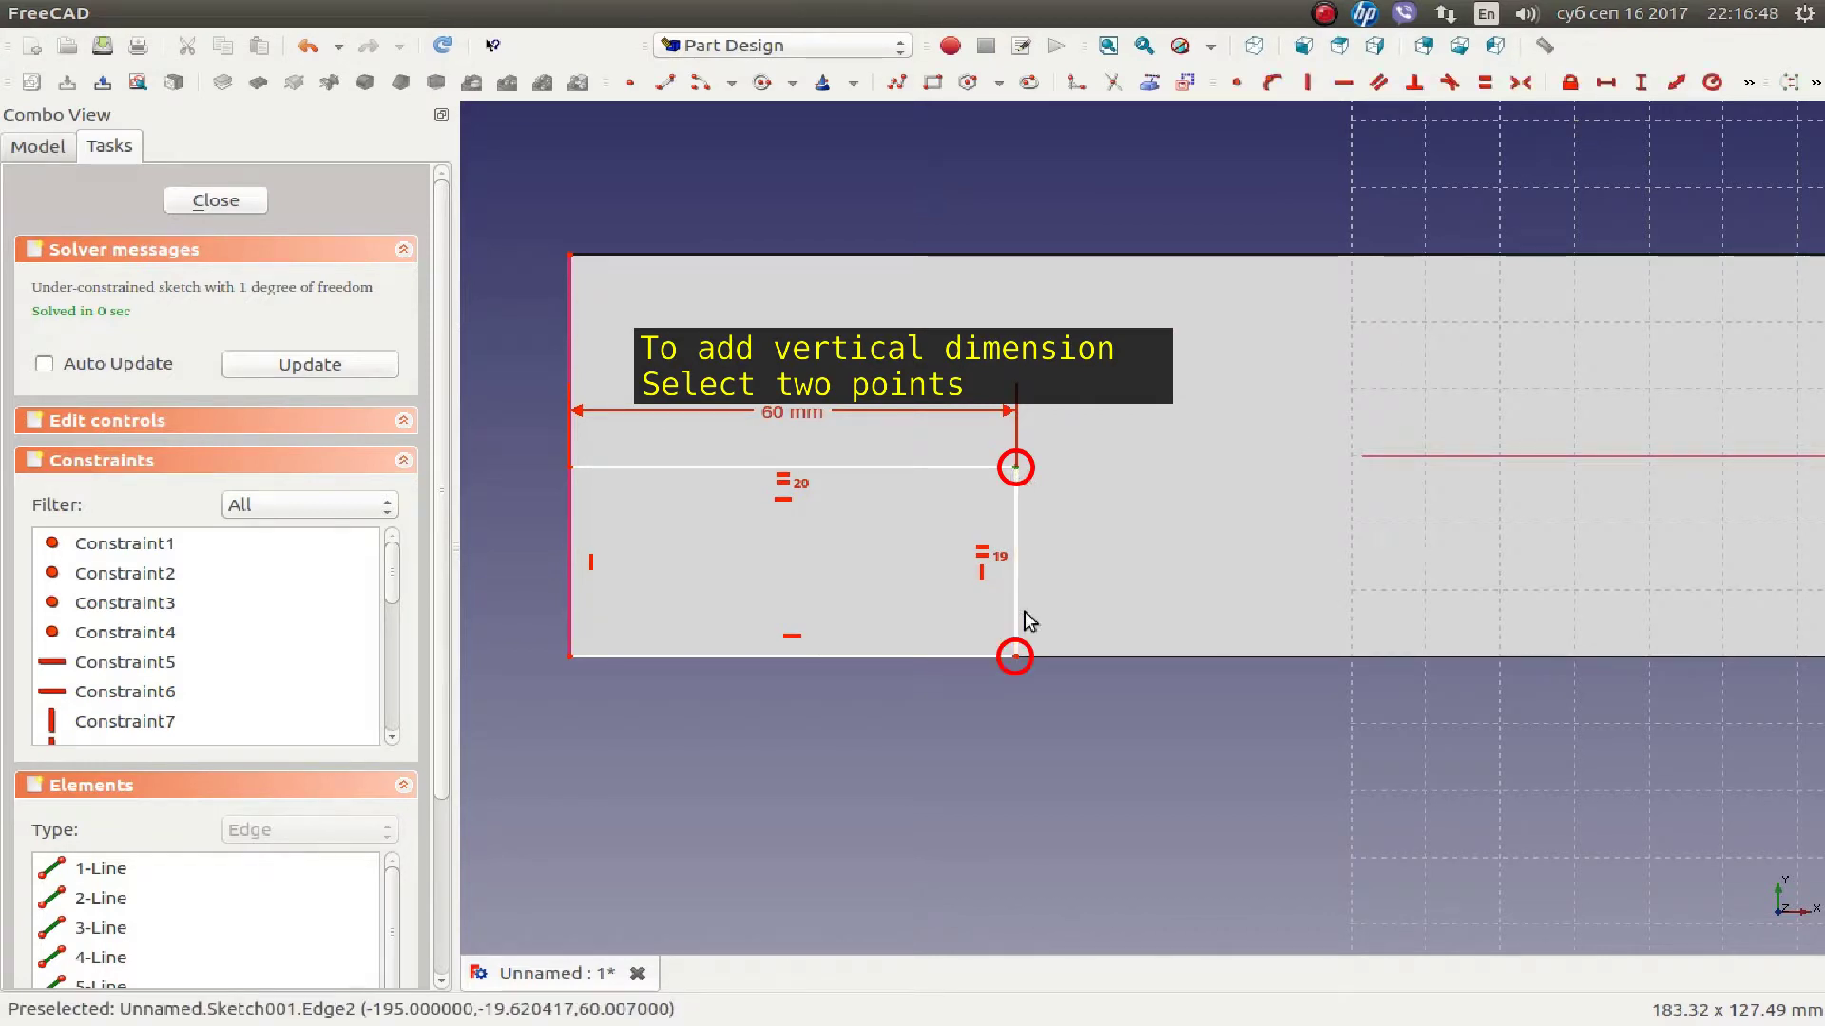
pyautogui.click(1015, 656)
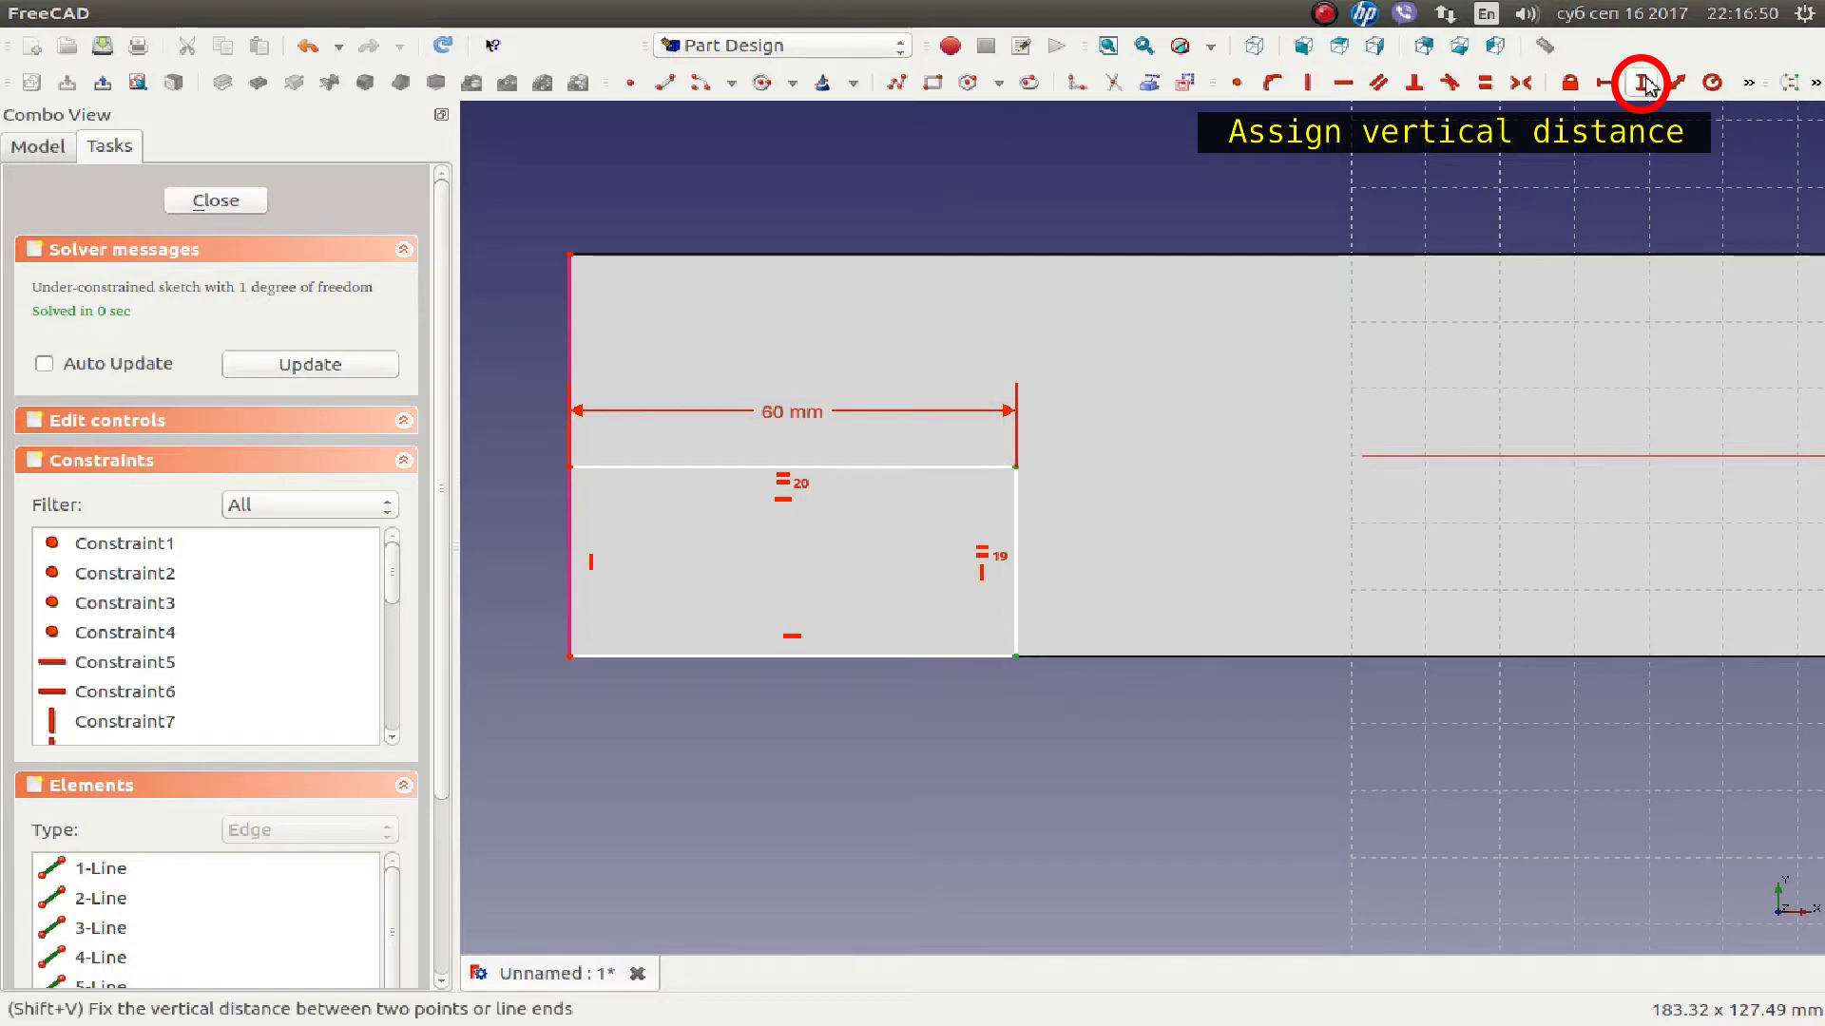
pyautogui.click(1642, 83)
pyautogui.write('40')
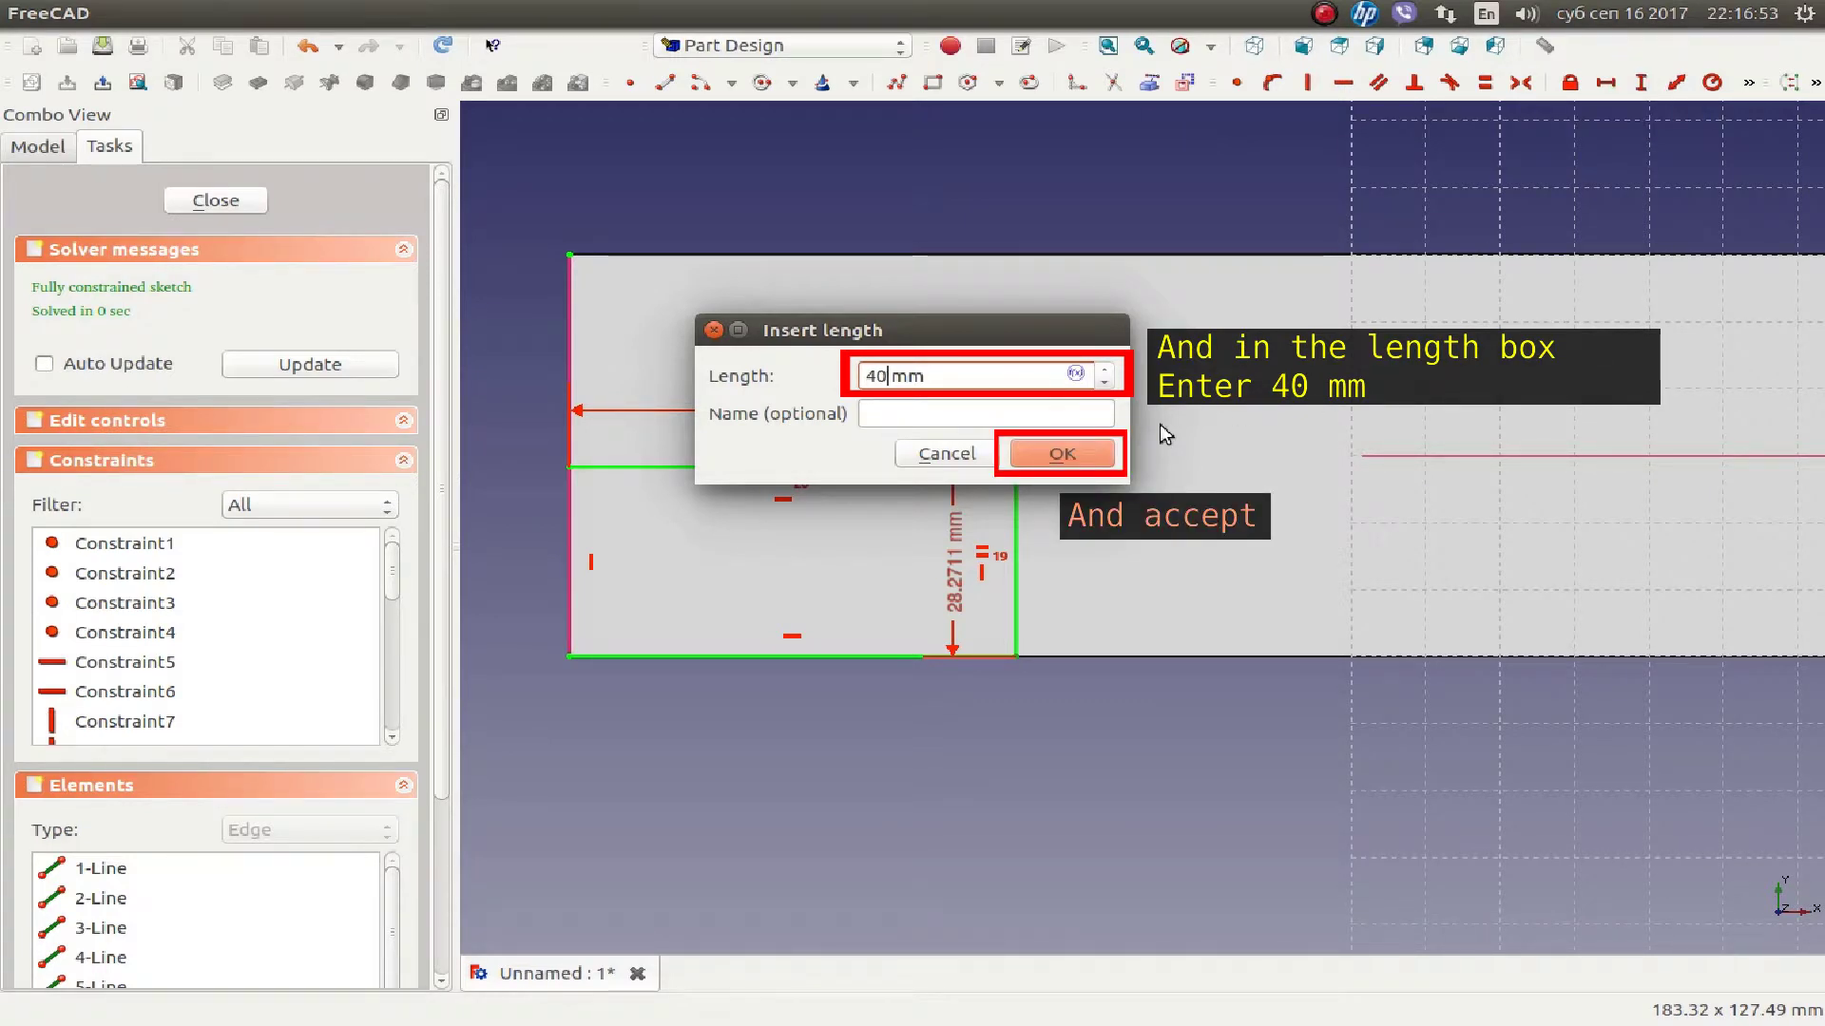
pyautogui.click(1093, 455)
pyautogui.scroll(-5, 806, 437)
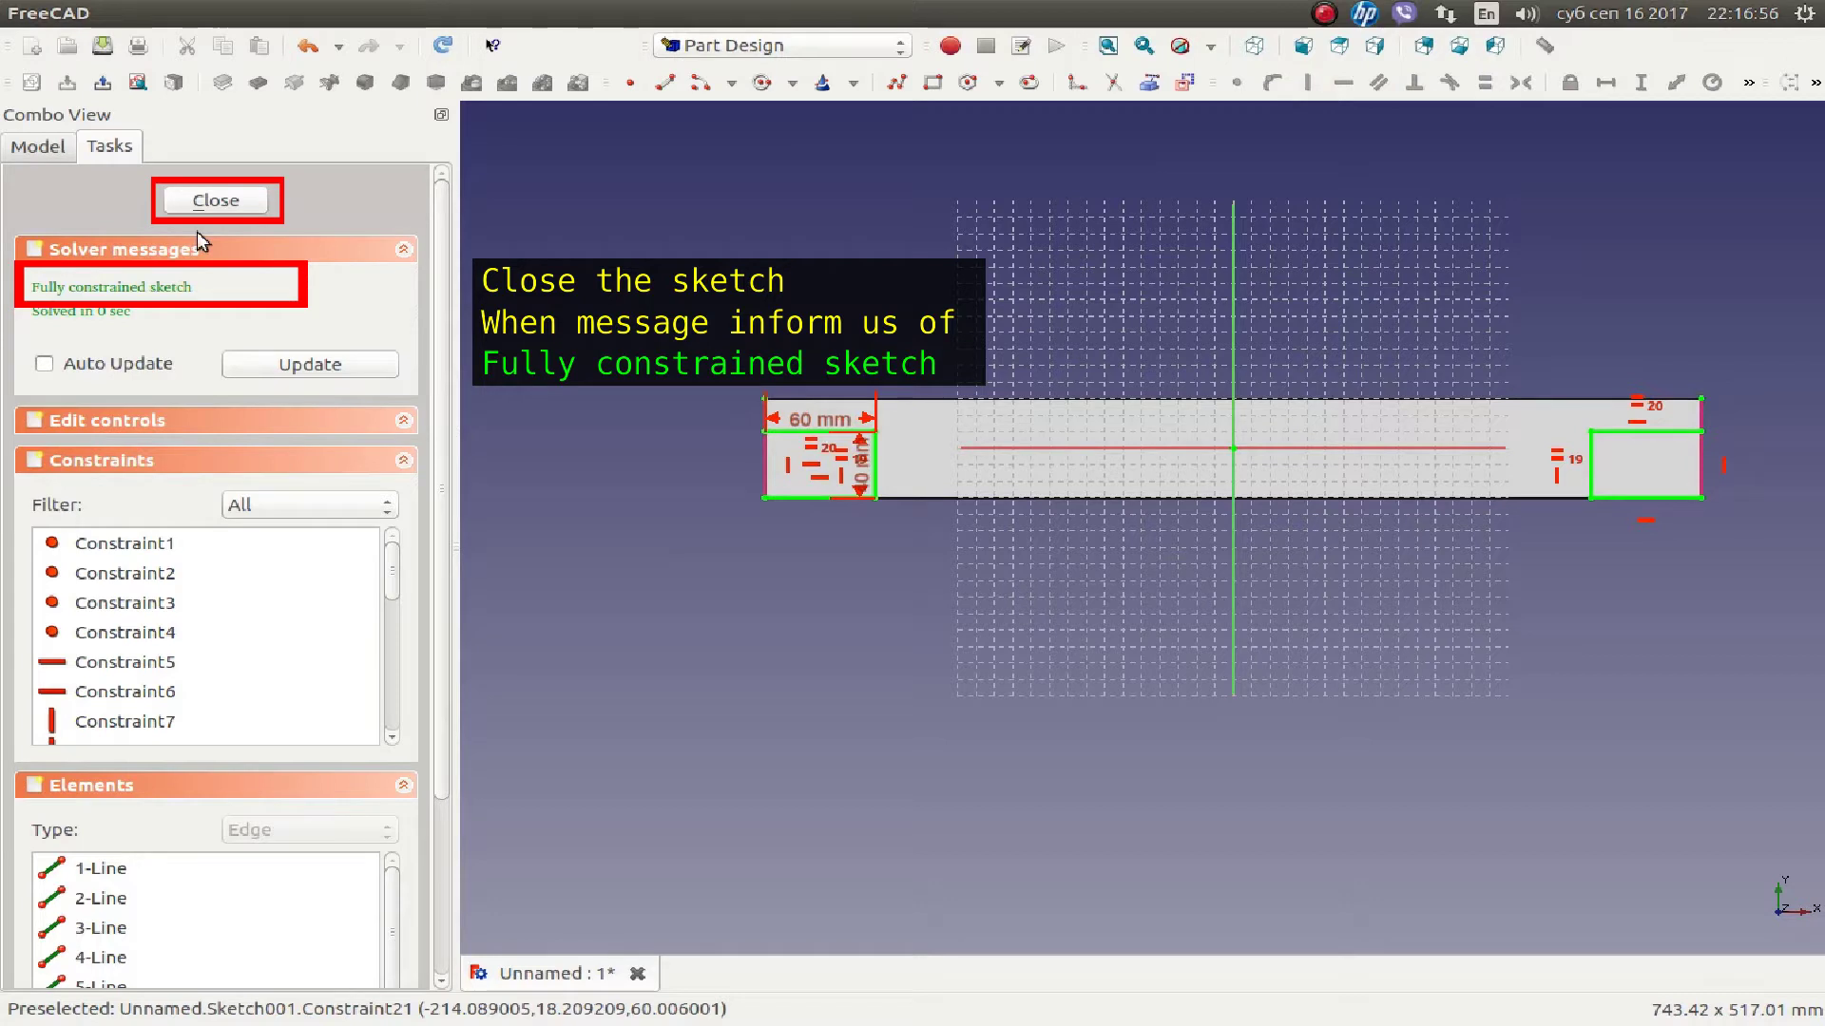
# - Close the sketch and pocket both end rectangles with type 'To first'
pyautogui.click(207, 202)
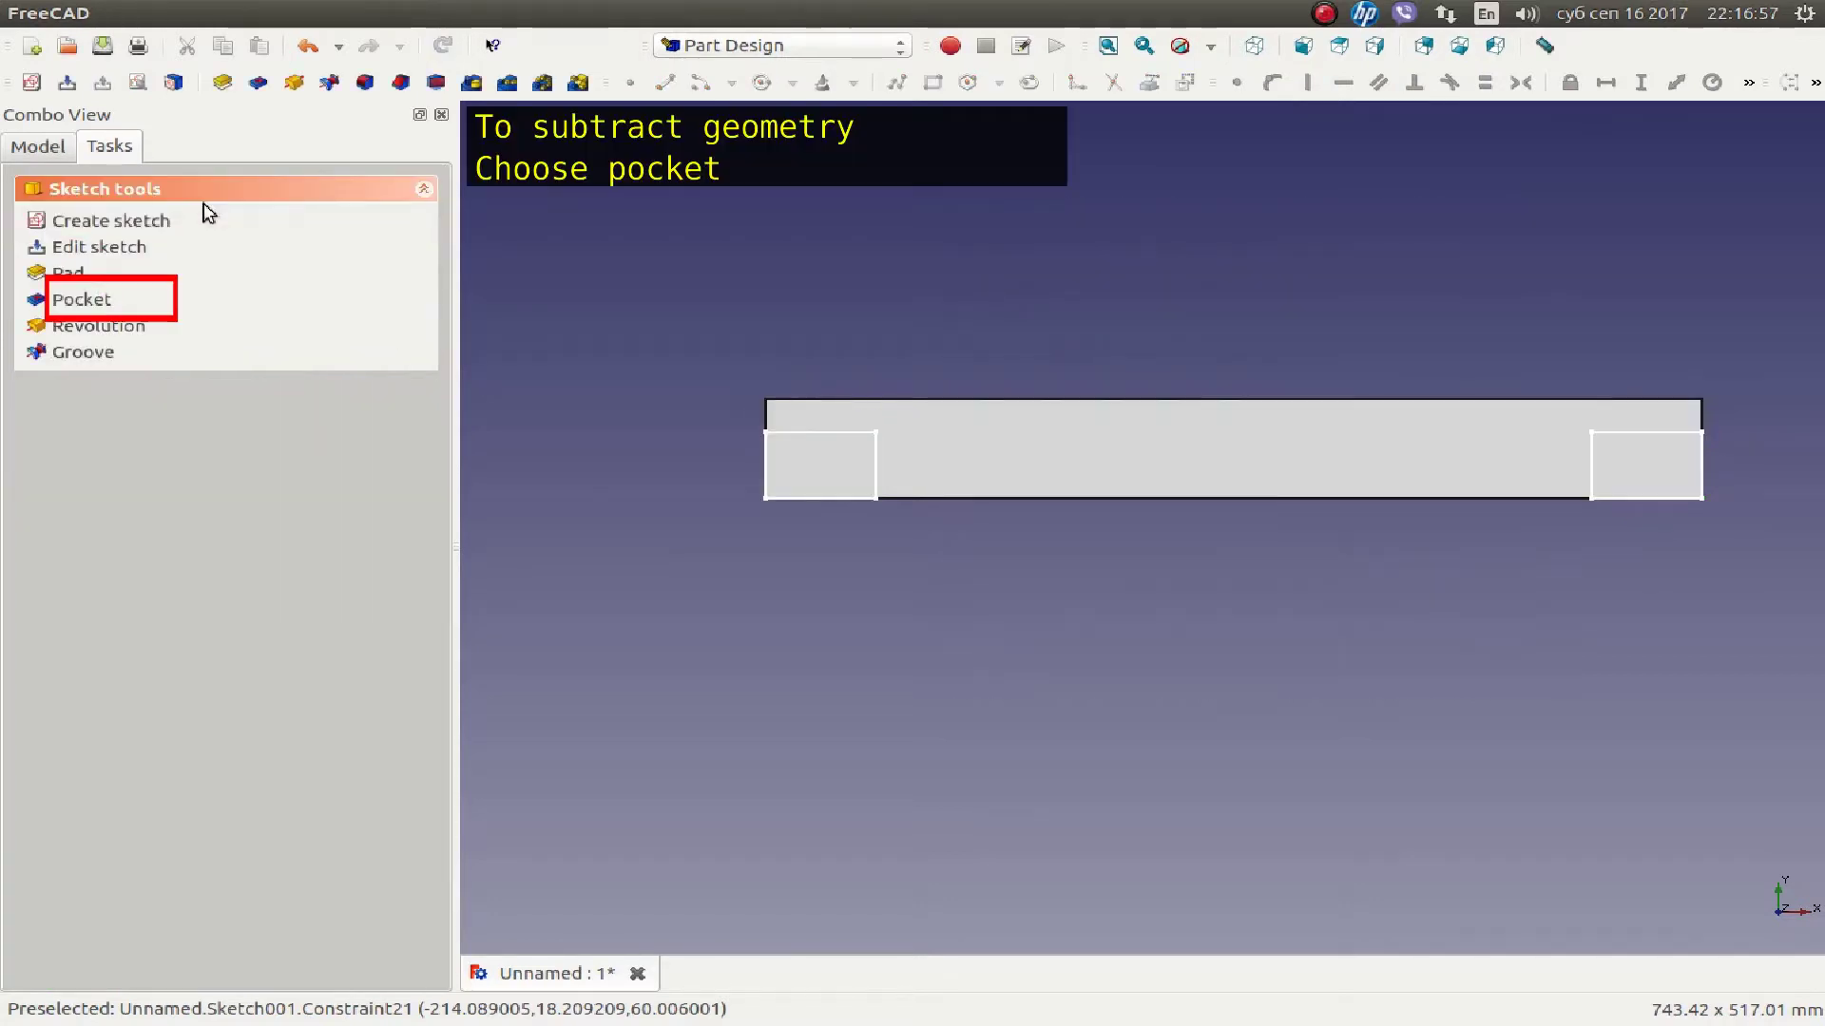
pyautogui.click(1252, 55)
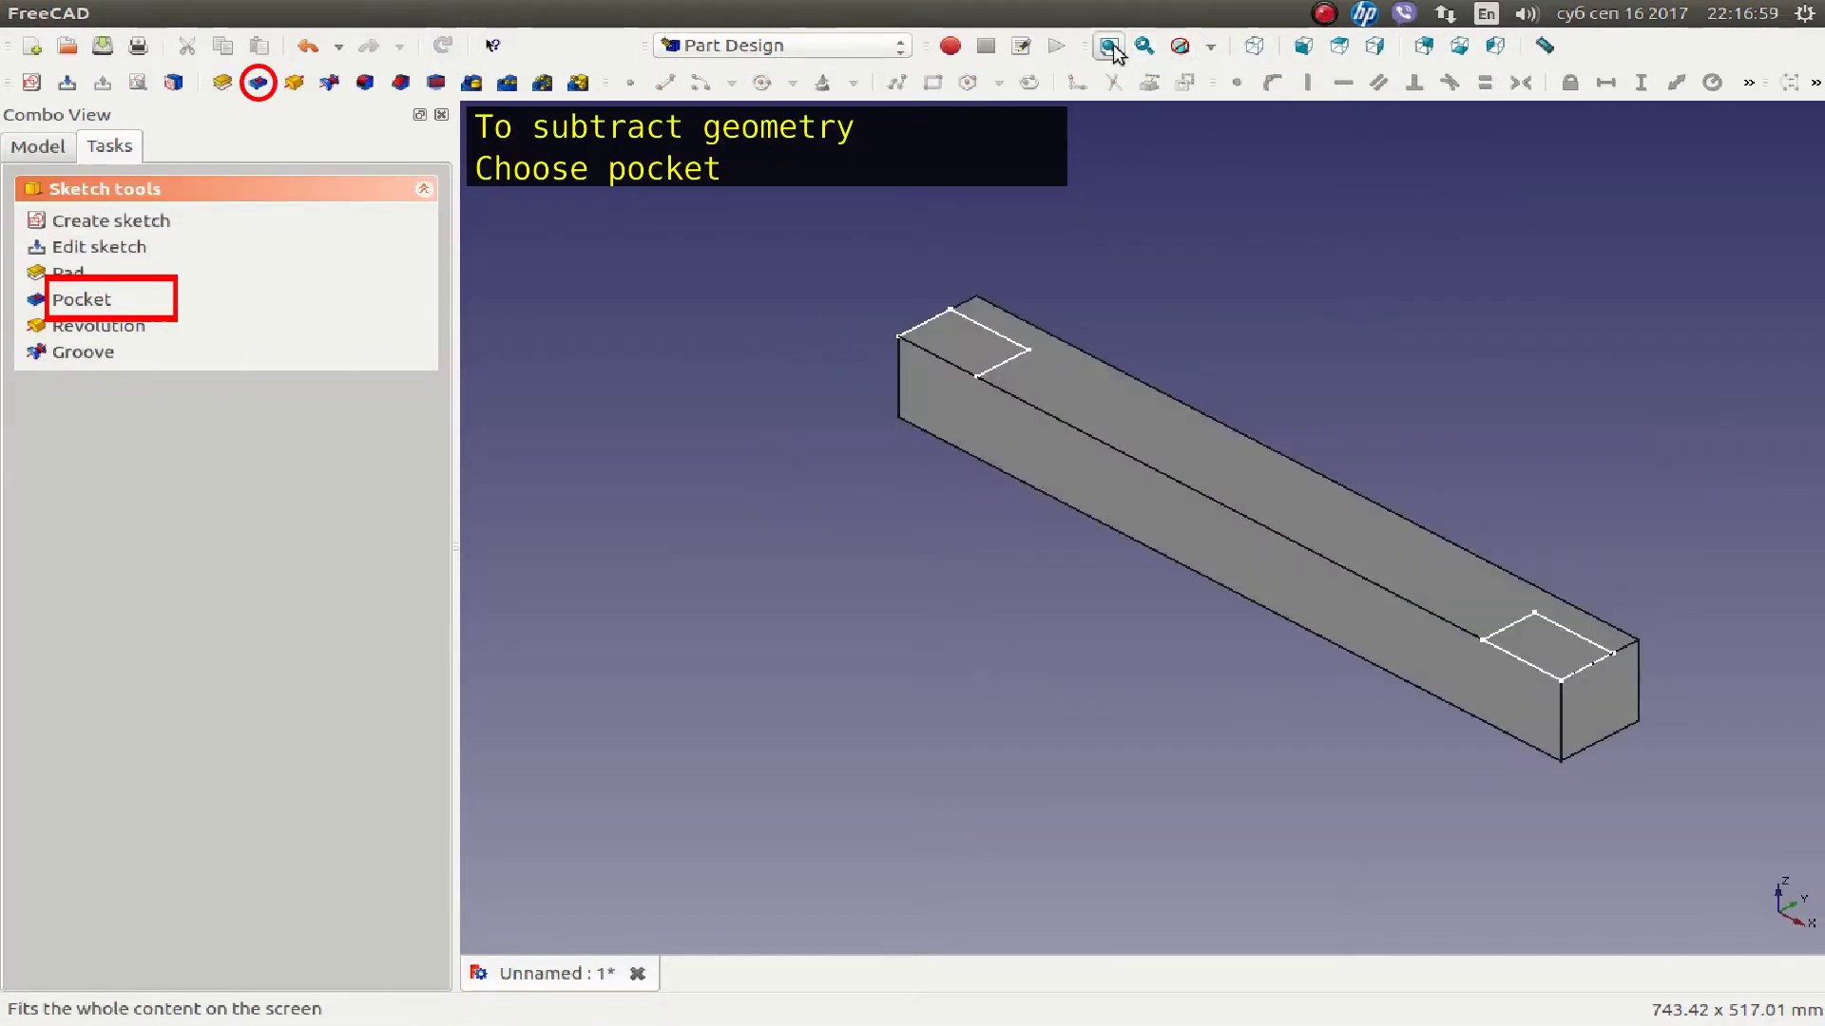
pyautogui.click(1106, 48)
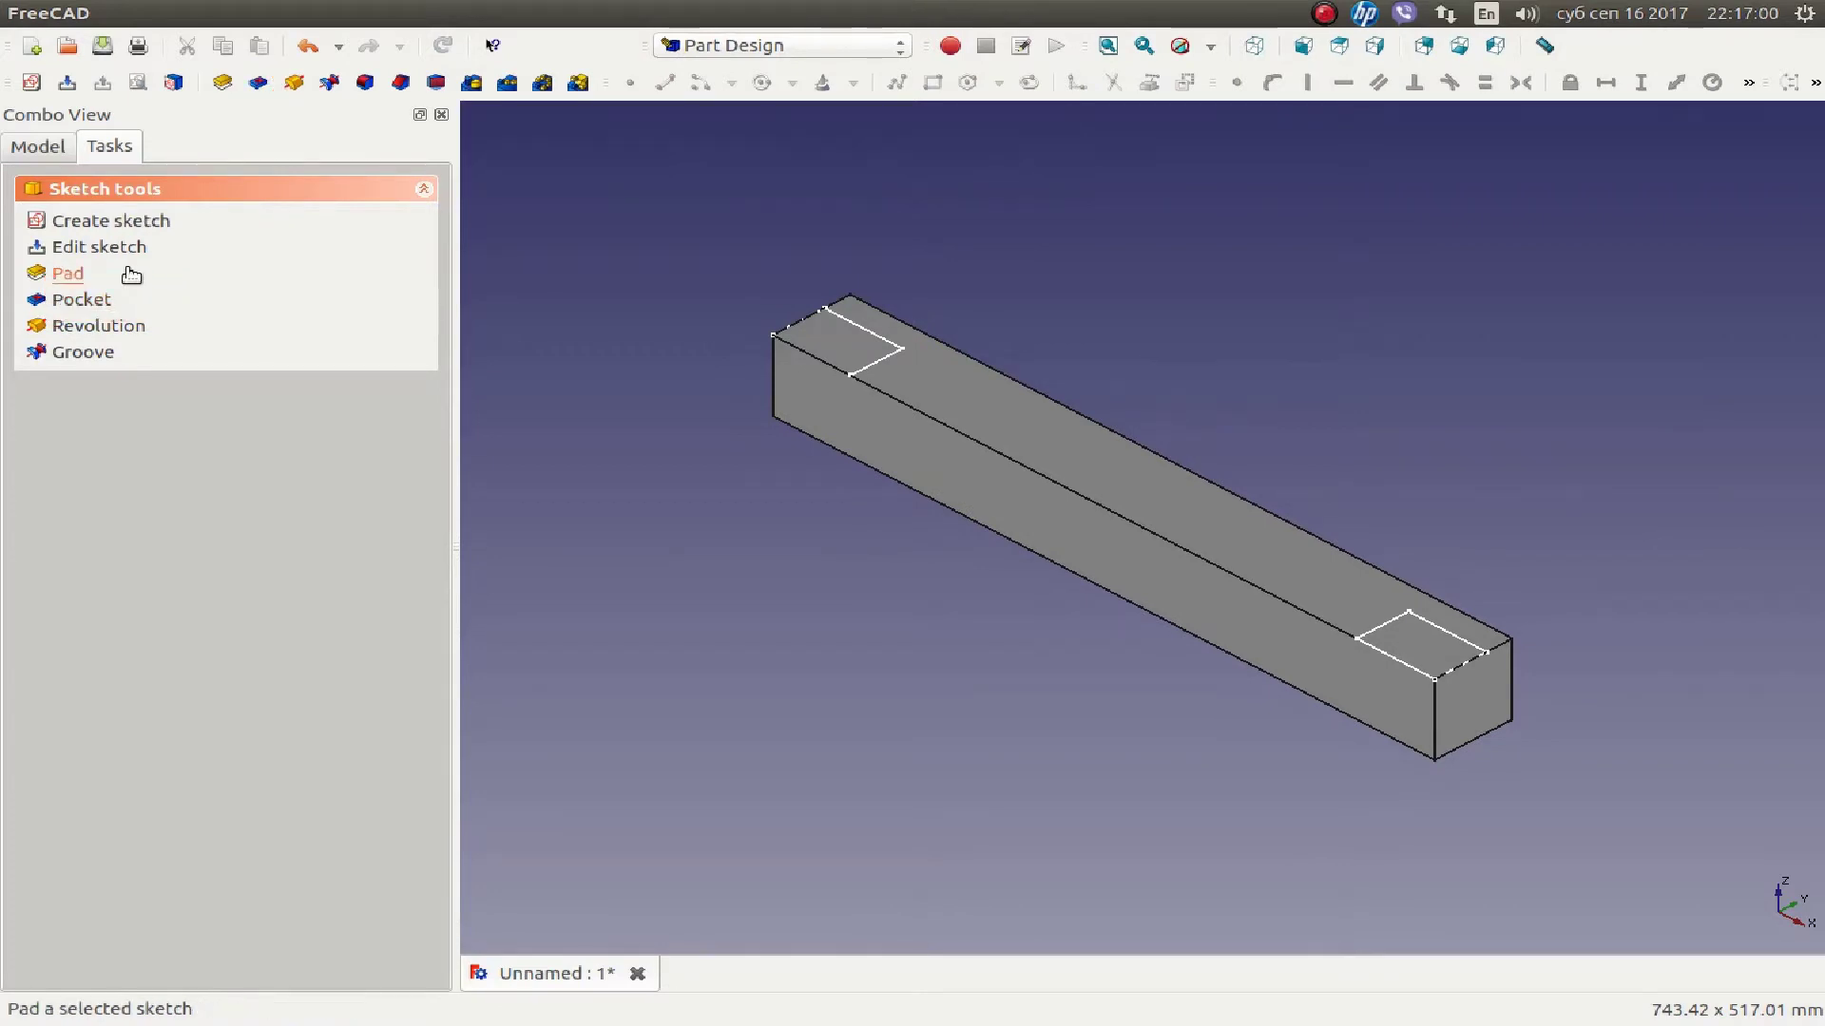
pyautogui.click(76, 301)
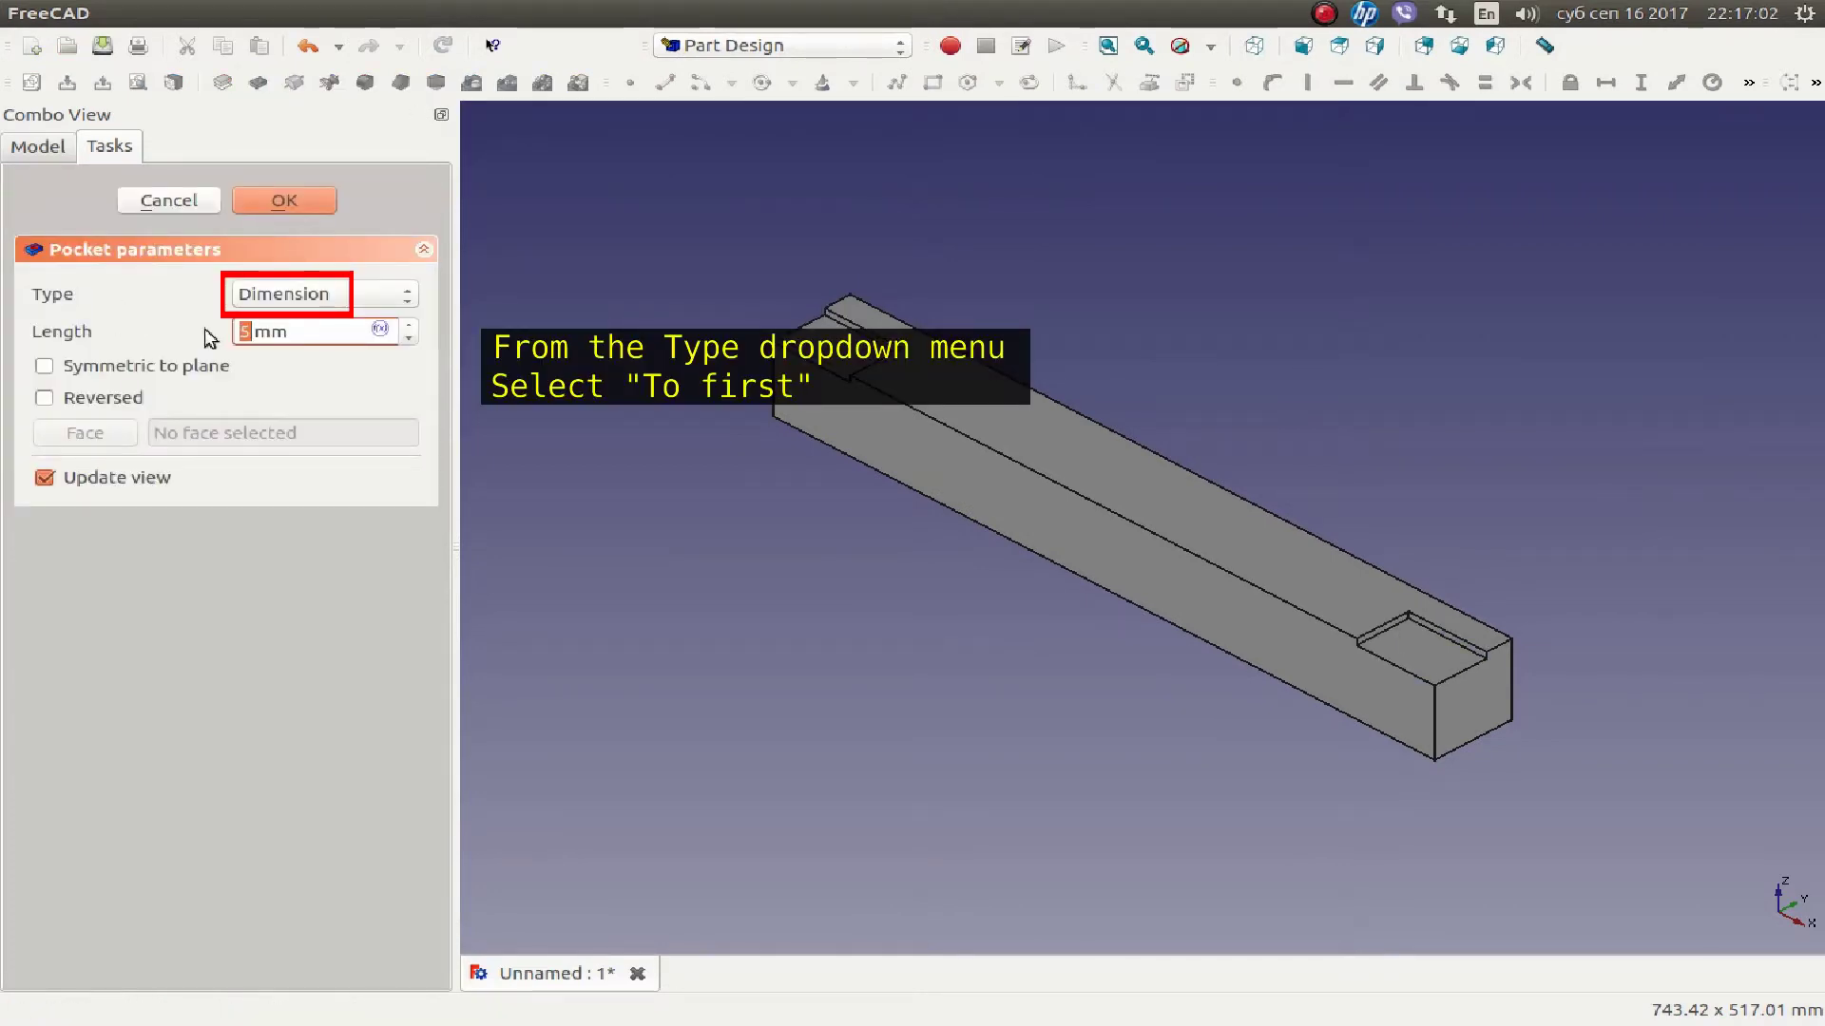
pyautogui.click(276, 296)
pyautogui.click(273, 346)
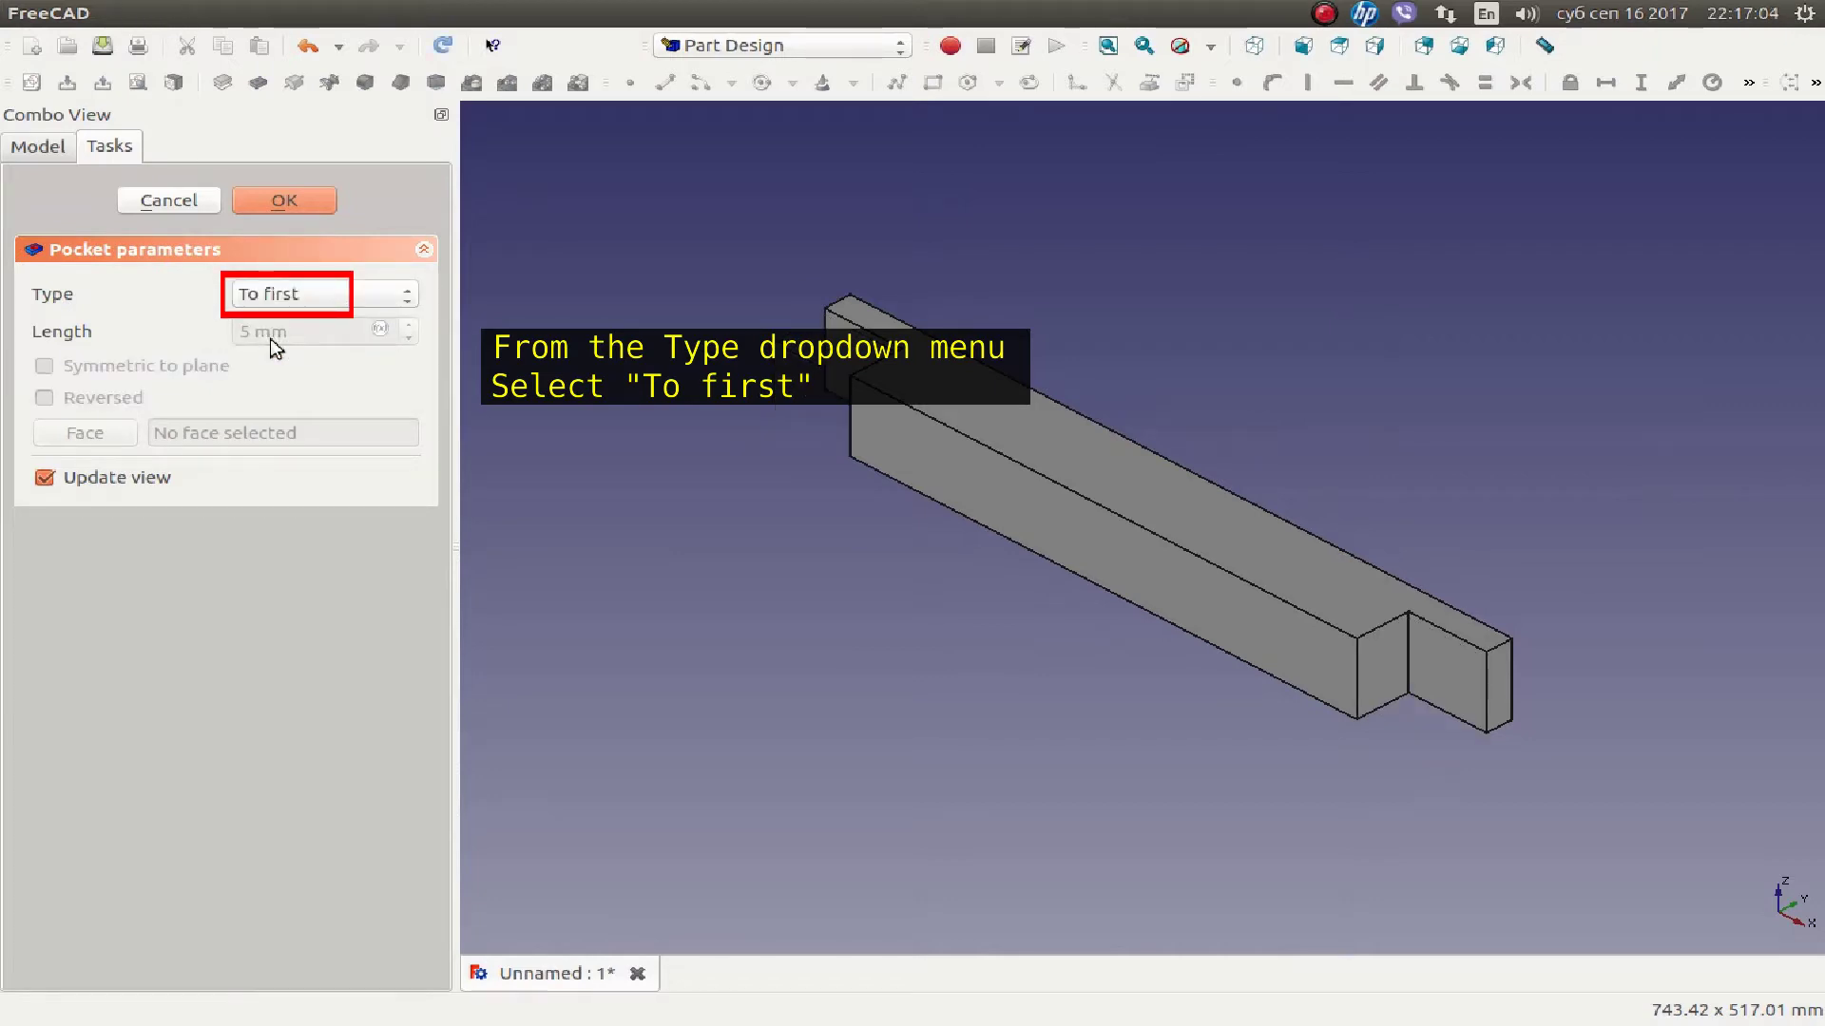
pyautogui.click(279, 202)
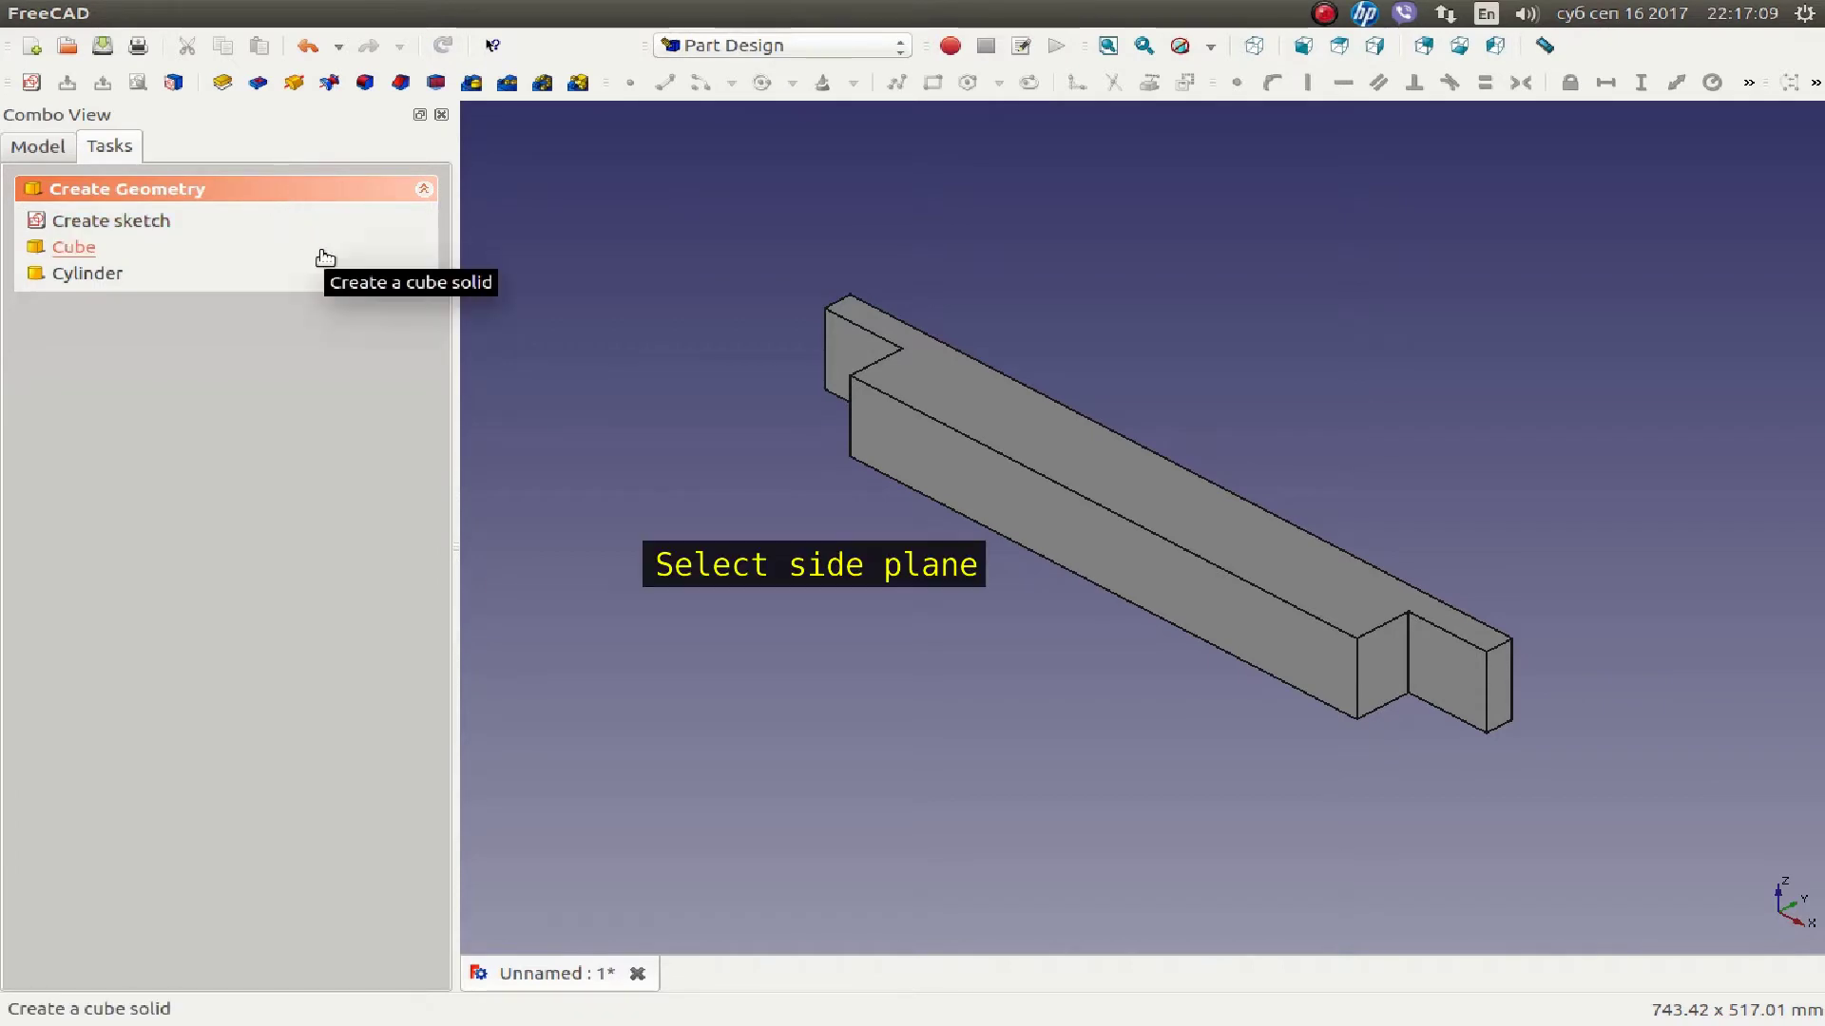
# - Start a new sketch on the bar's long side face
pyautogui.click(1053, 510)
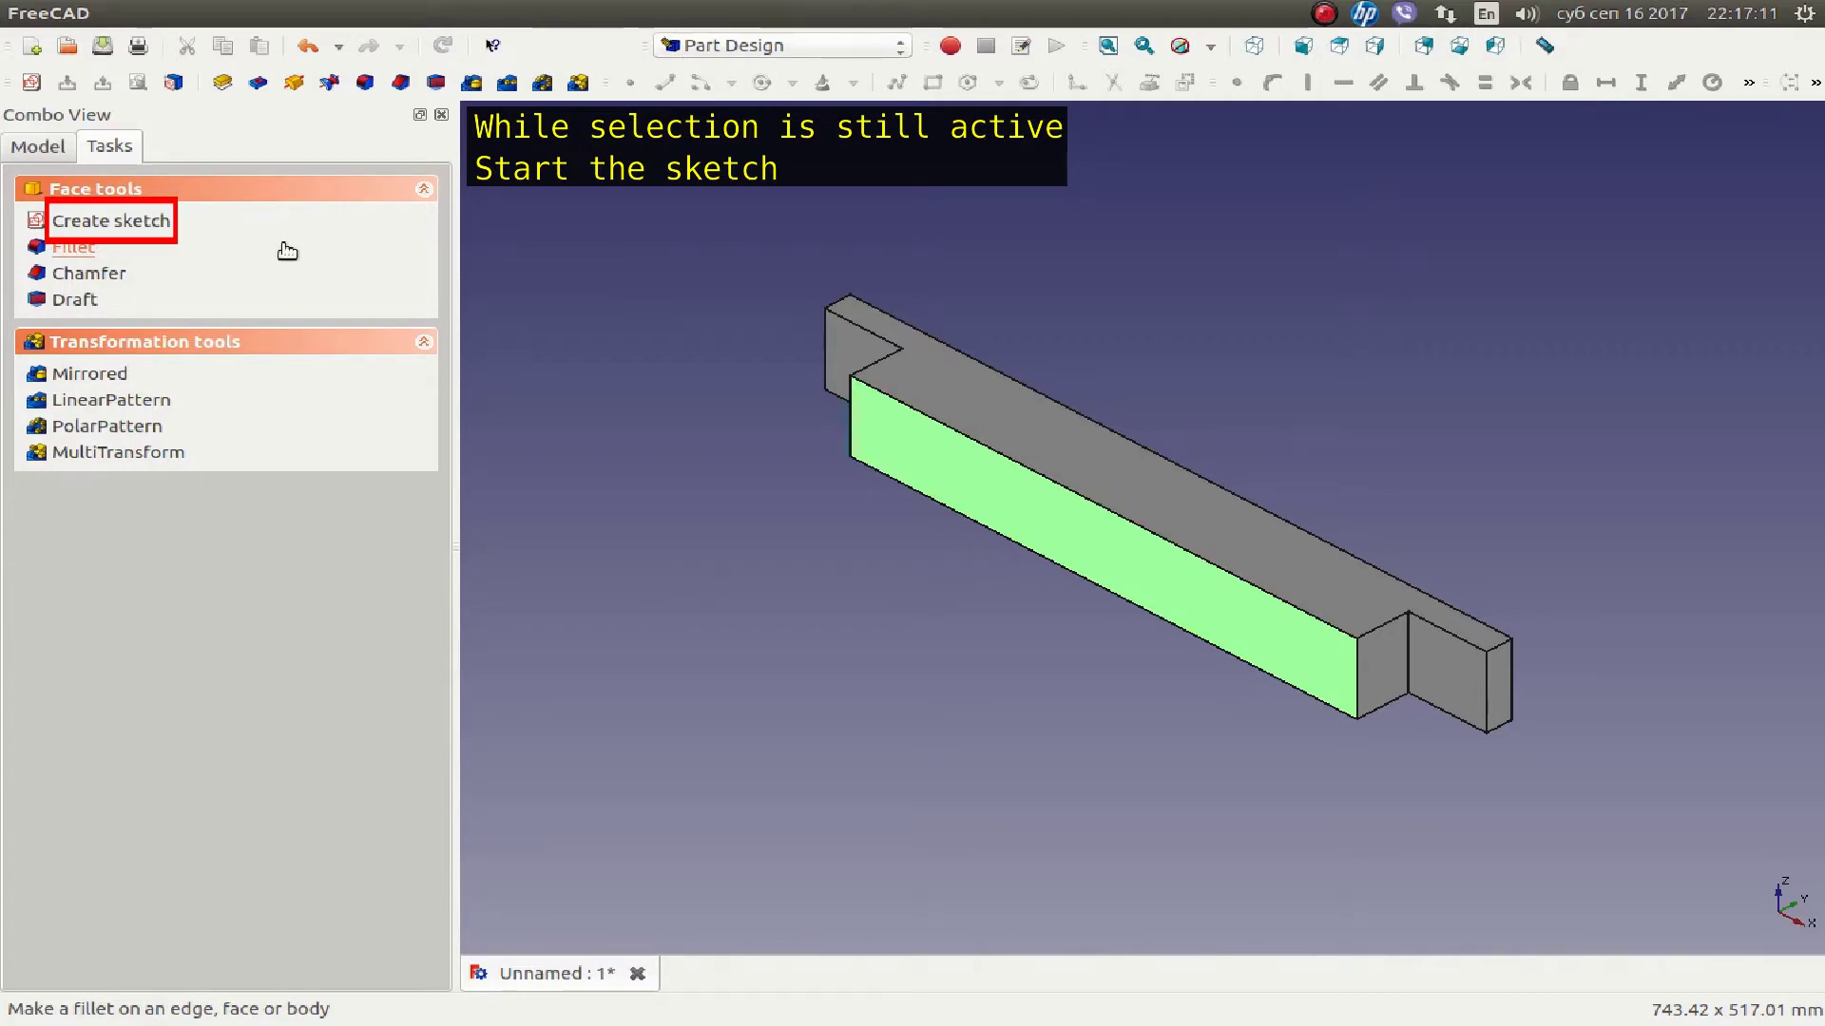
pyautogui.click(114, 222)
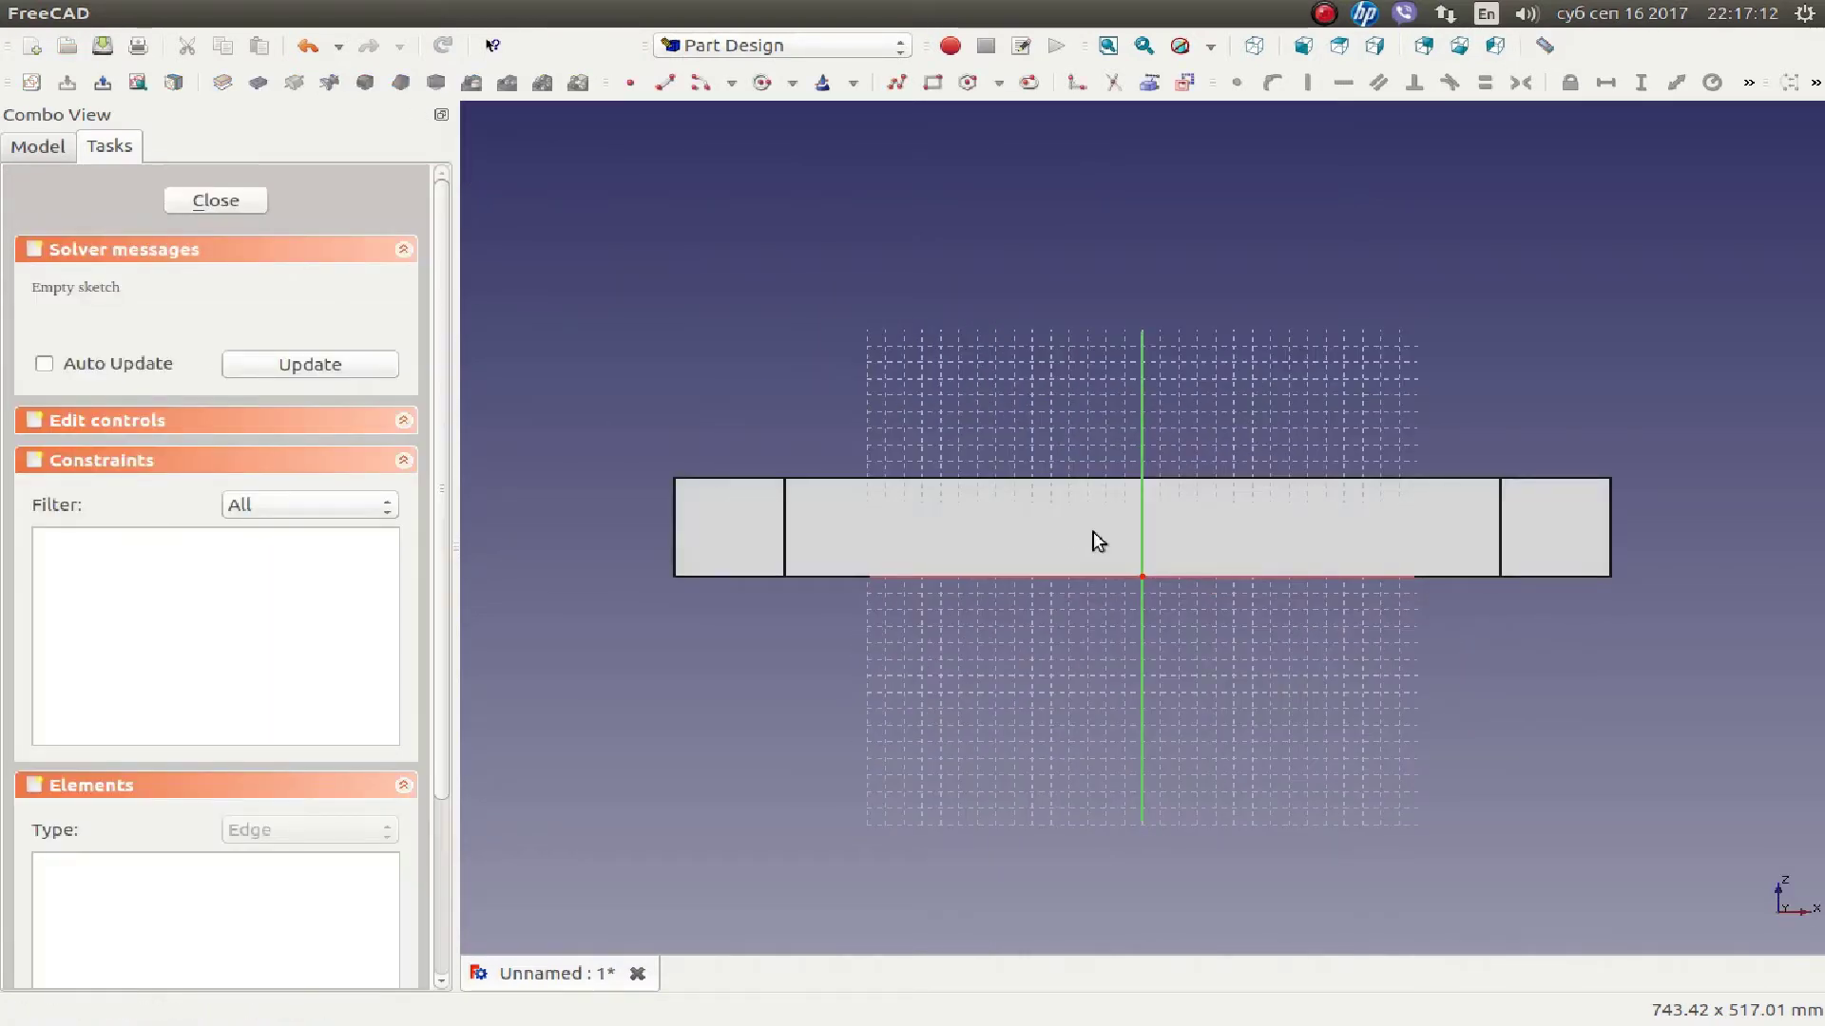
pyautogui.scroll(4, 1173, 529)
pyautogui.scroll(2, 1173, 529)
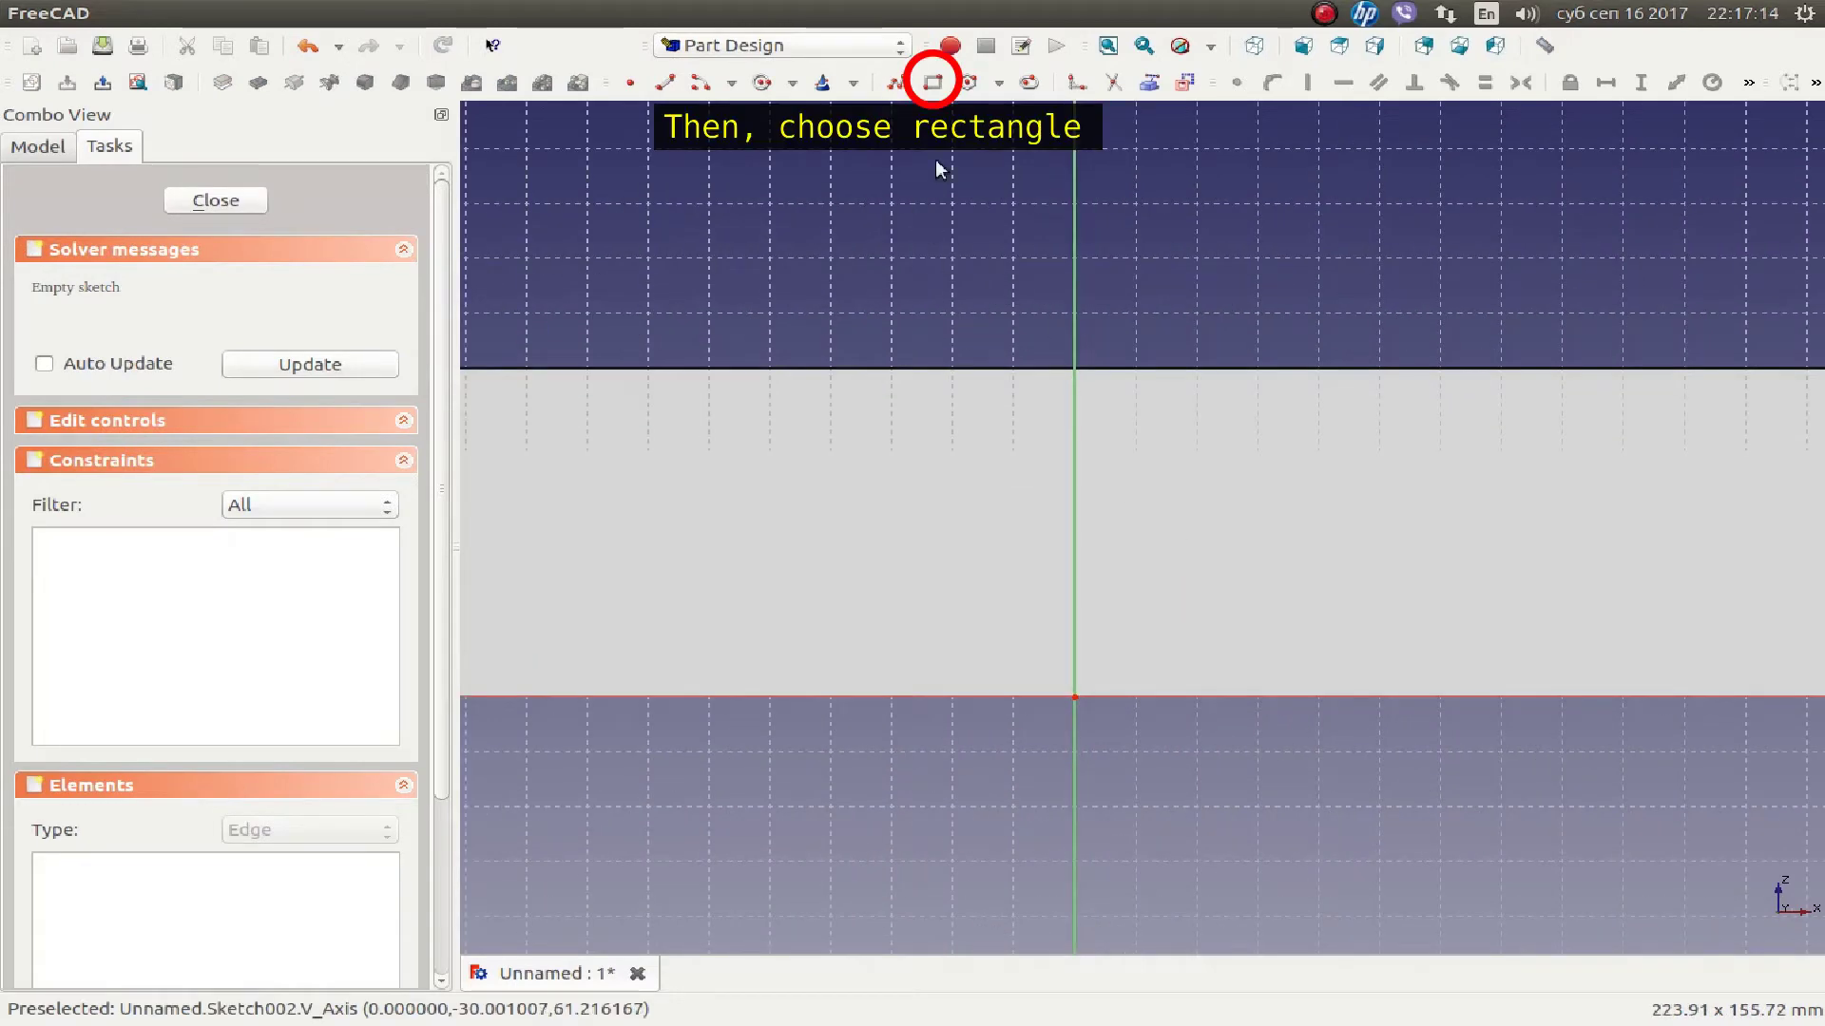
# - Draw the slot rectangle across the vertical axis on the side face
pyautogui.click(933, 83)
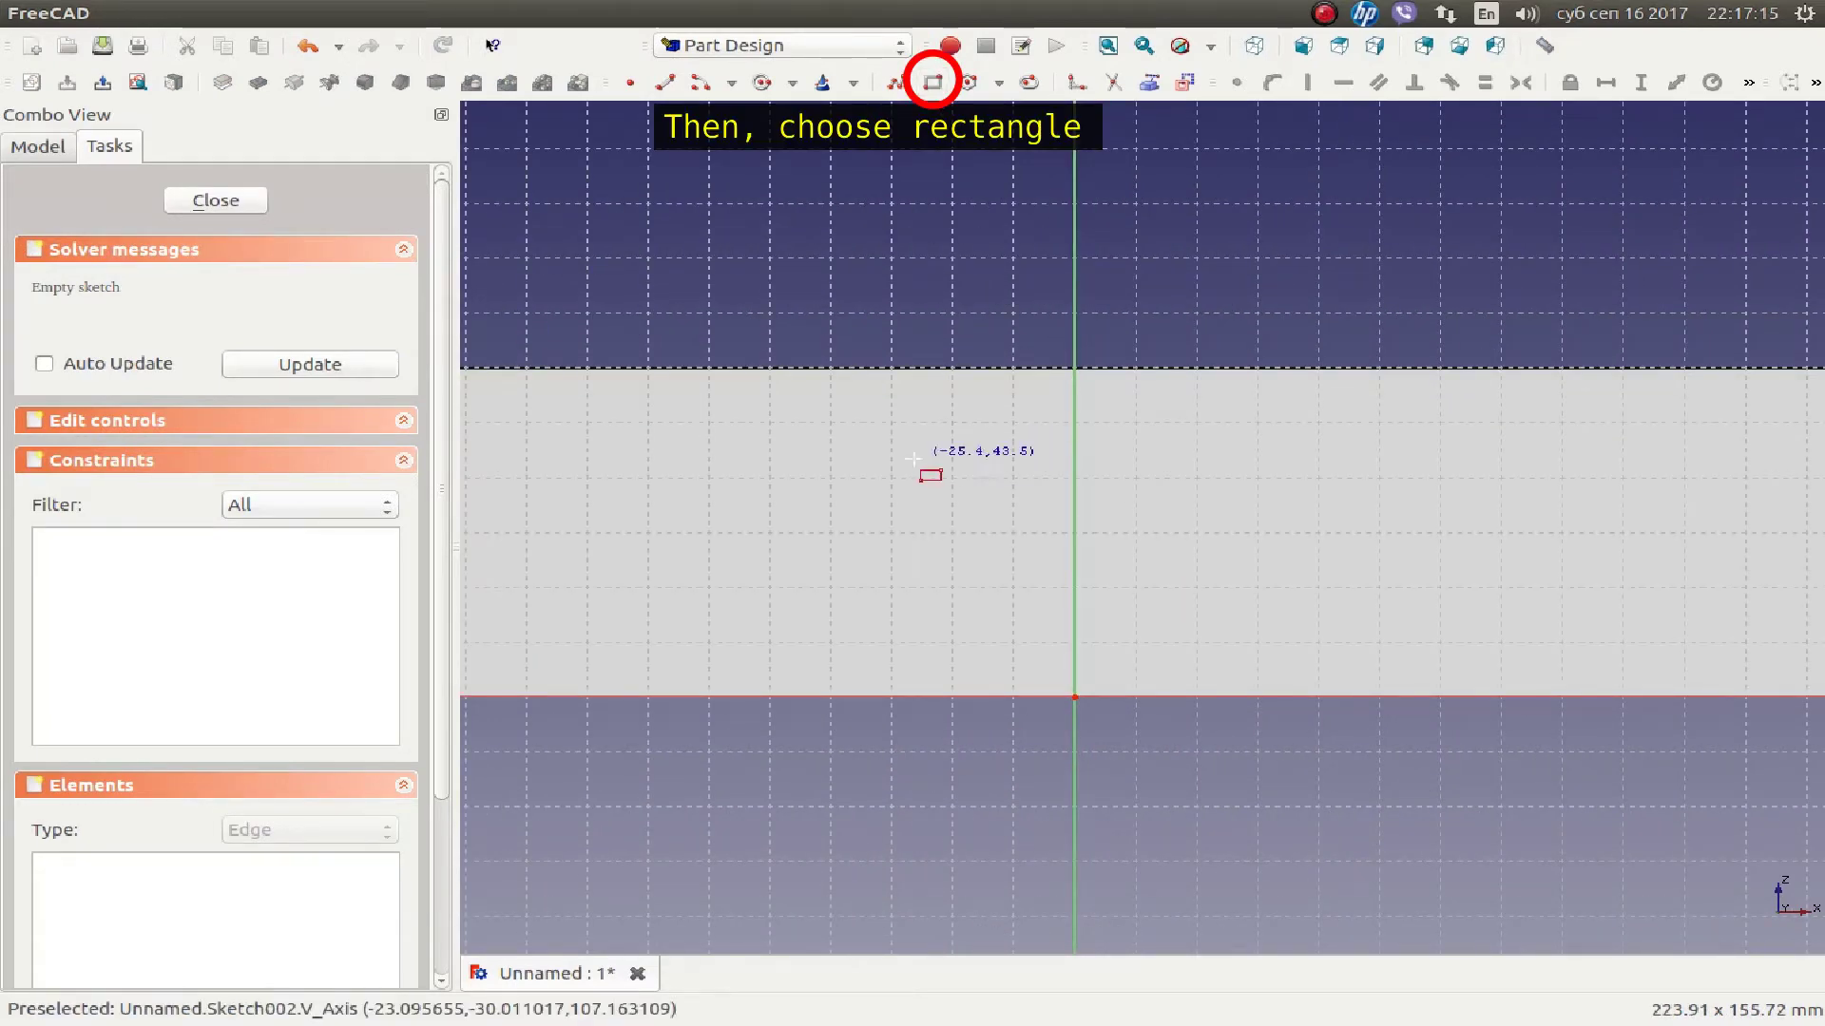
pyautogui.click(817, 463)
pyautogui.click(1324, 589)
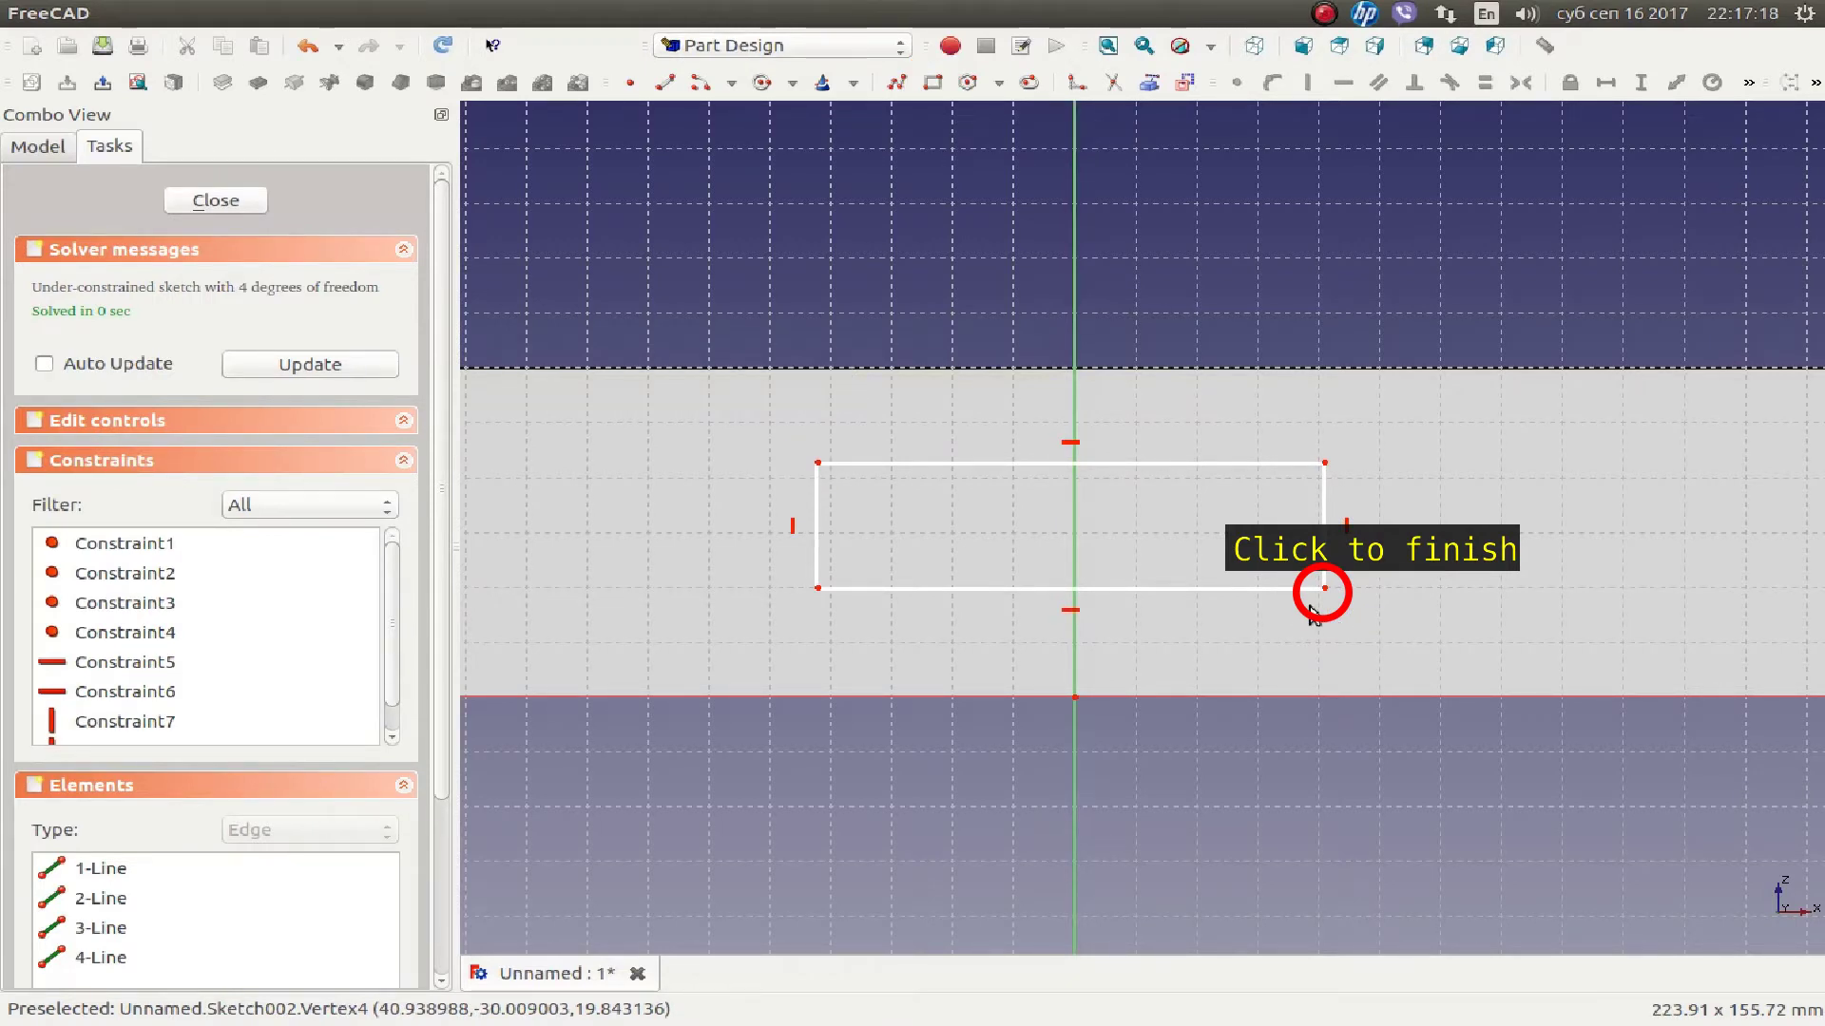
pyautogui.click(818, 462)
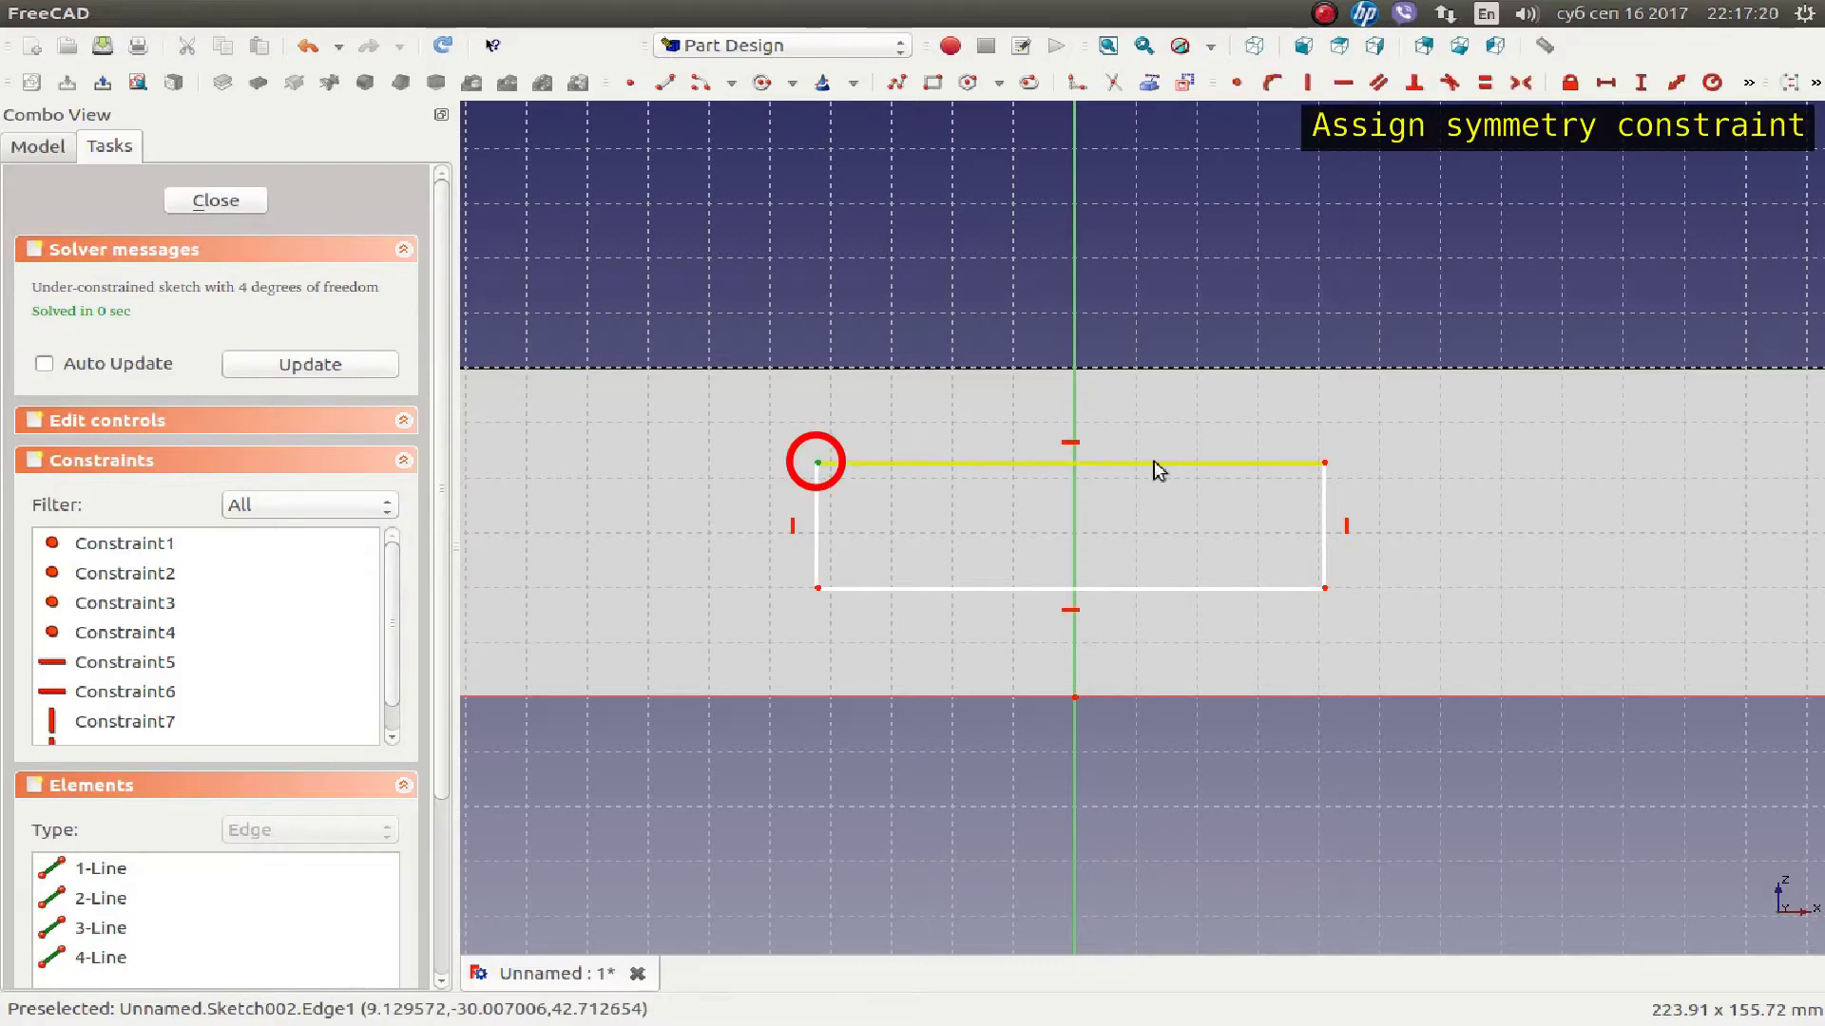
# - Make the rectangle's top corners symmetric about the vertical axis
pyautogui.click(1325, 463)
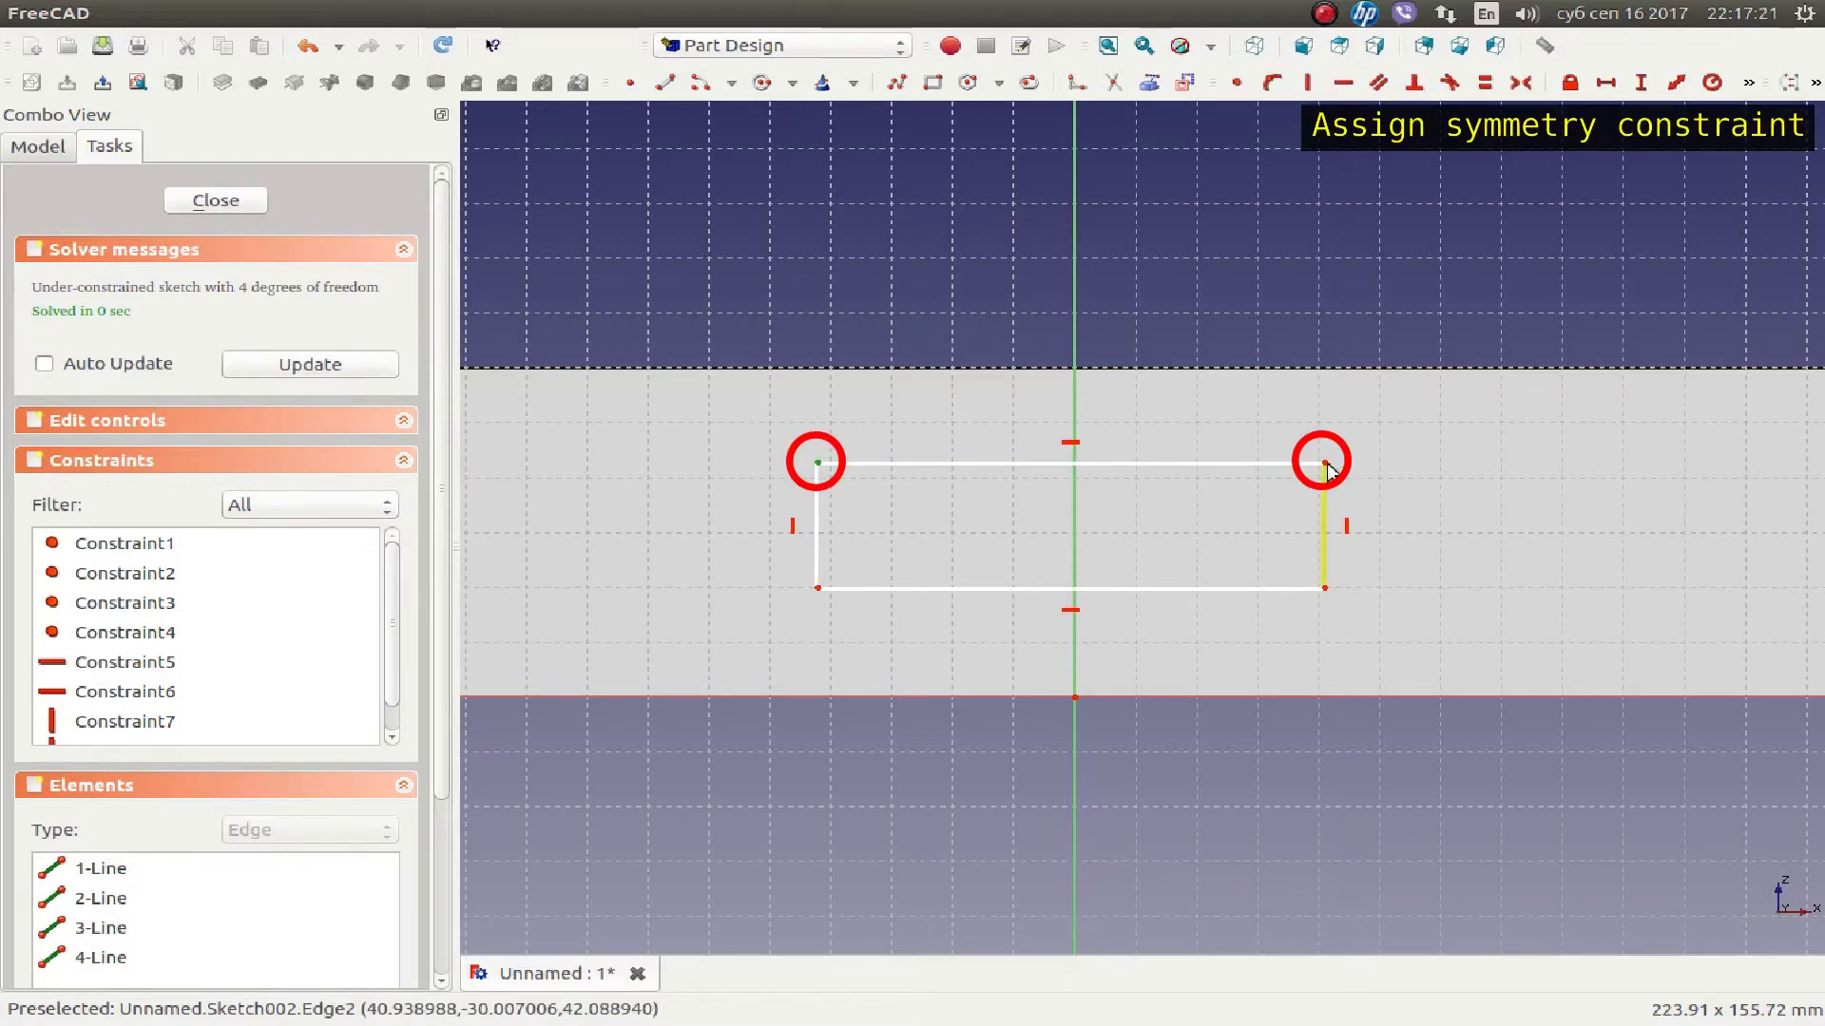
pyautogui.click(1081, 341)
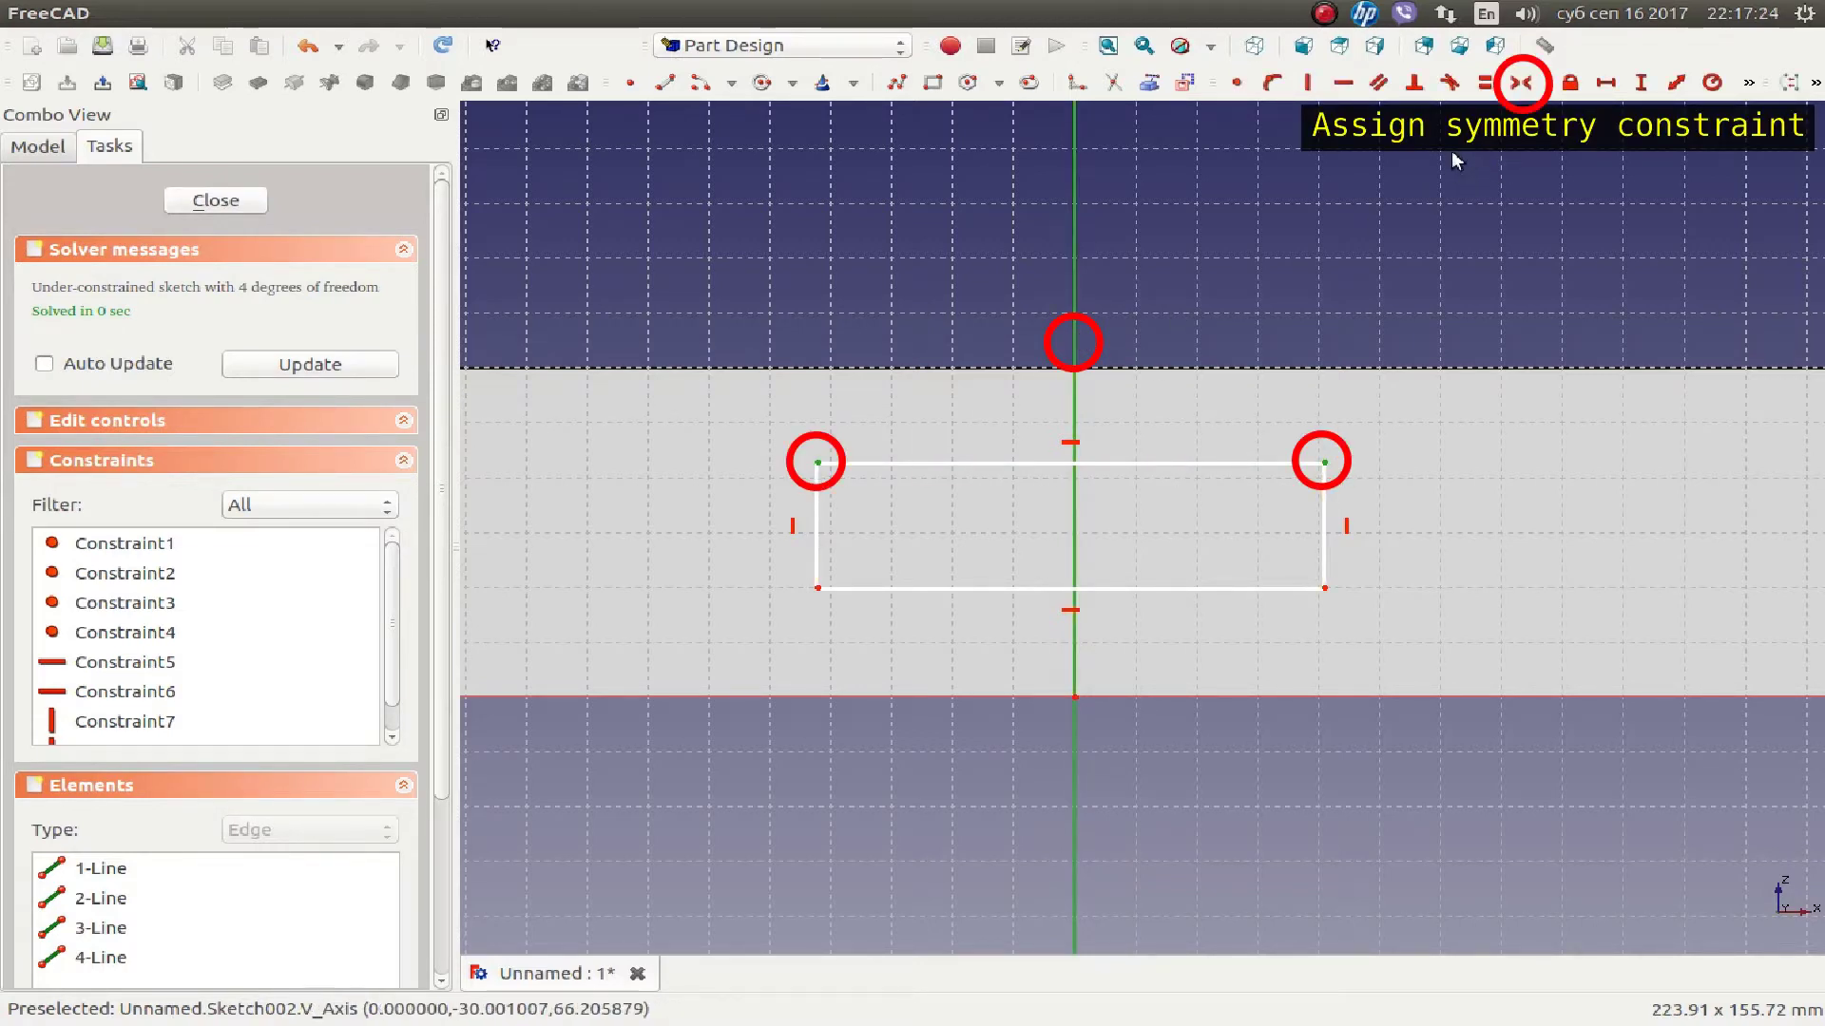
pyautogui.click(1521, 83)
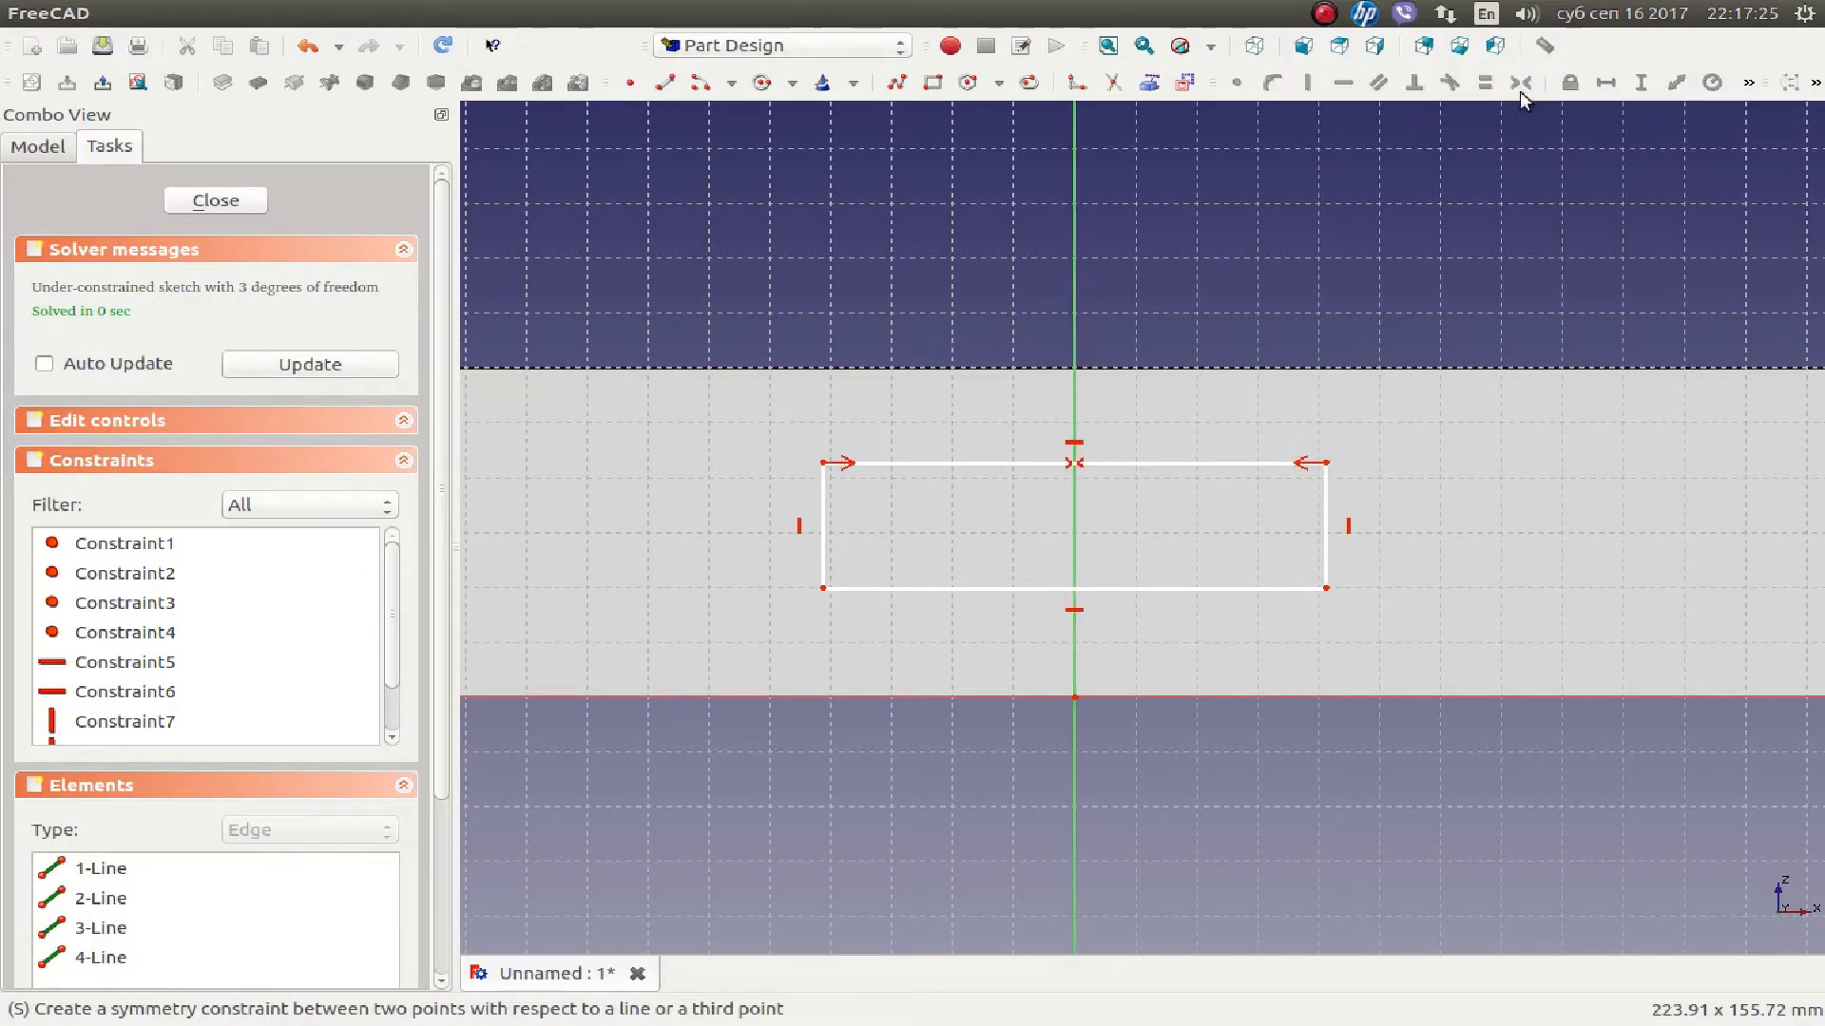
# - Dimension the distance between the top corners to 60 mm horizontally
pyautogui.click(1328, 463)
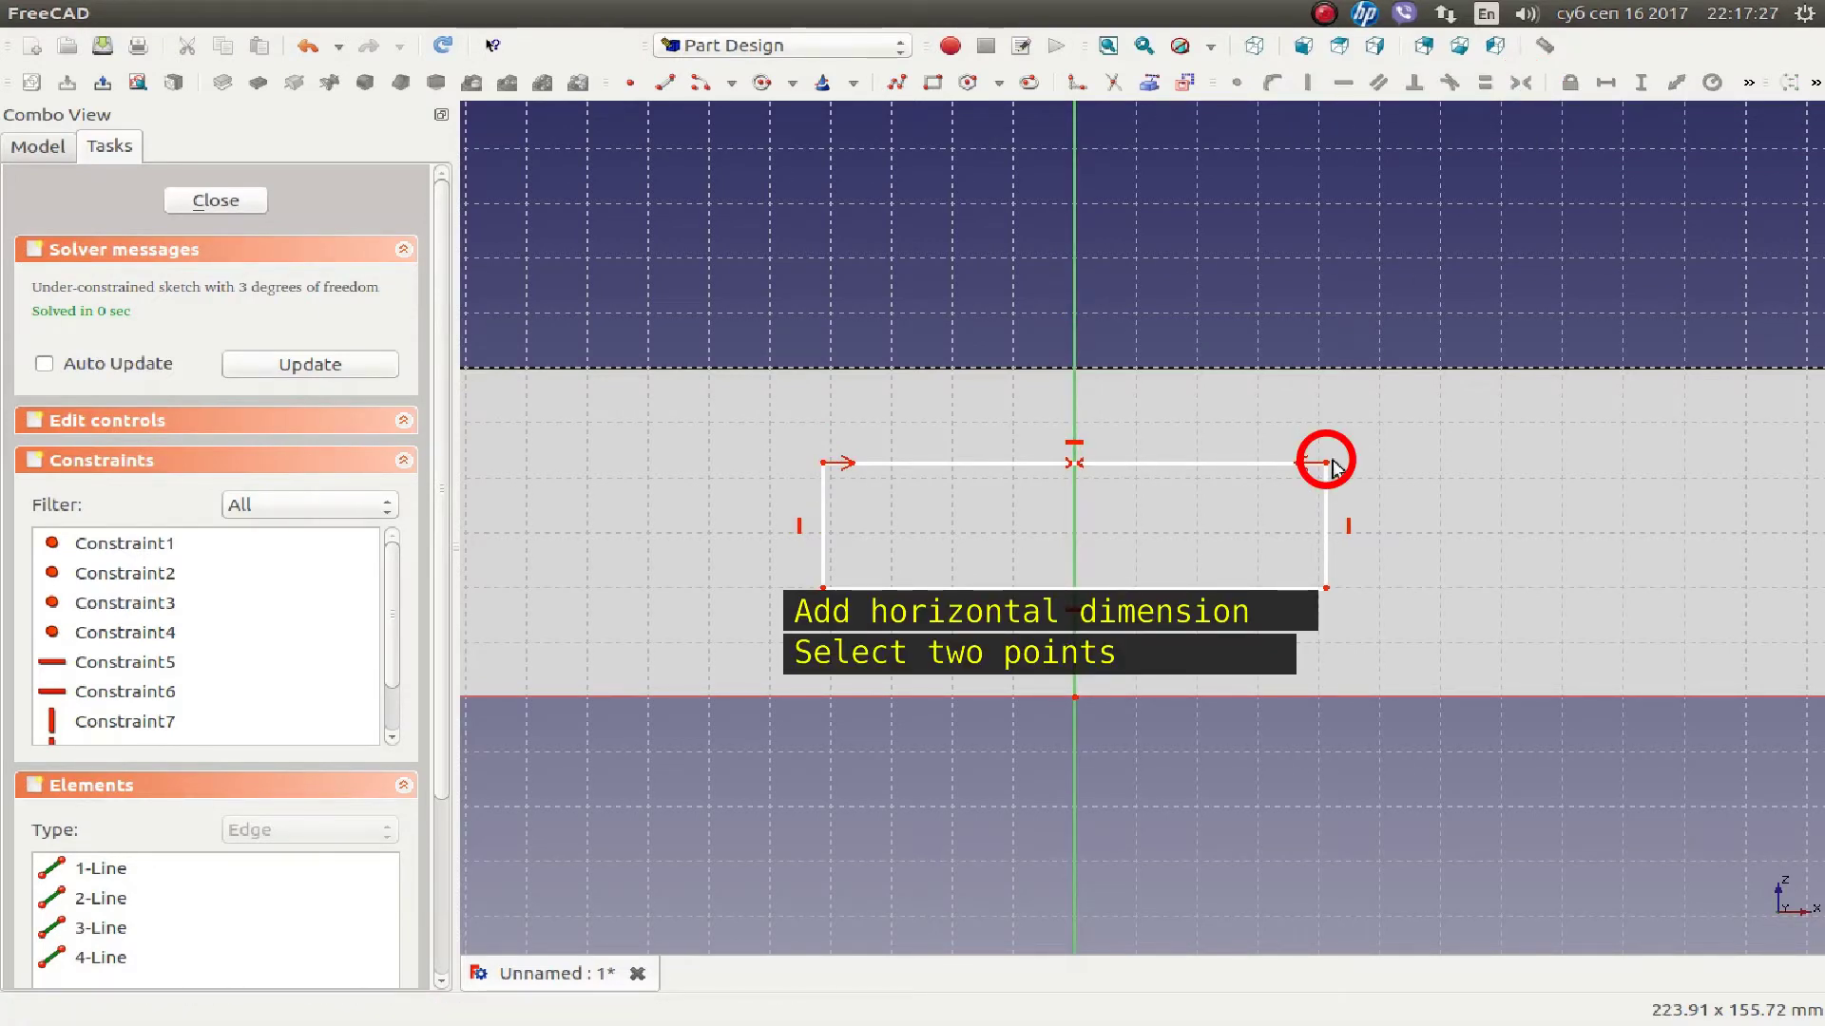
pyautogui.click(823, 465)
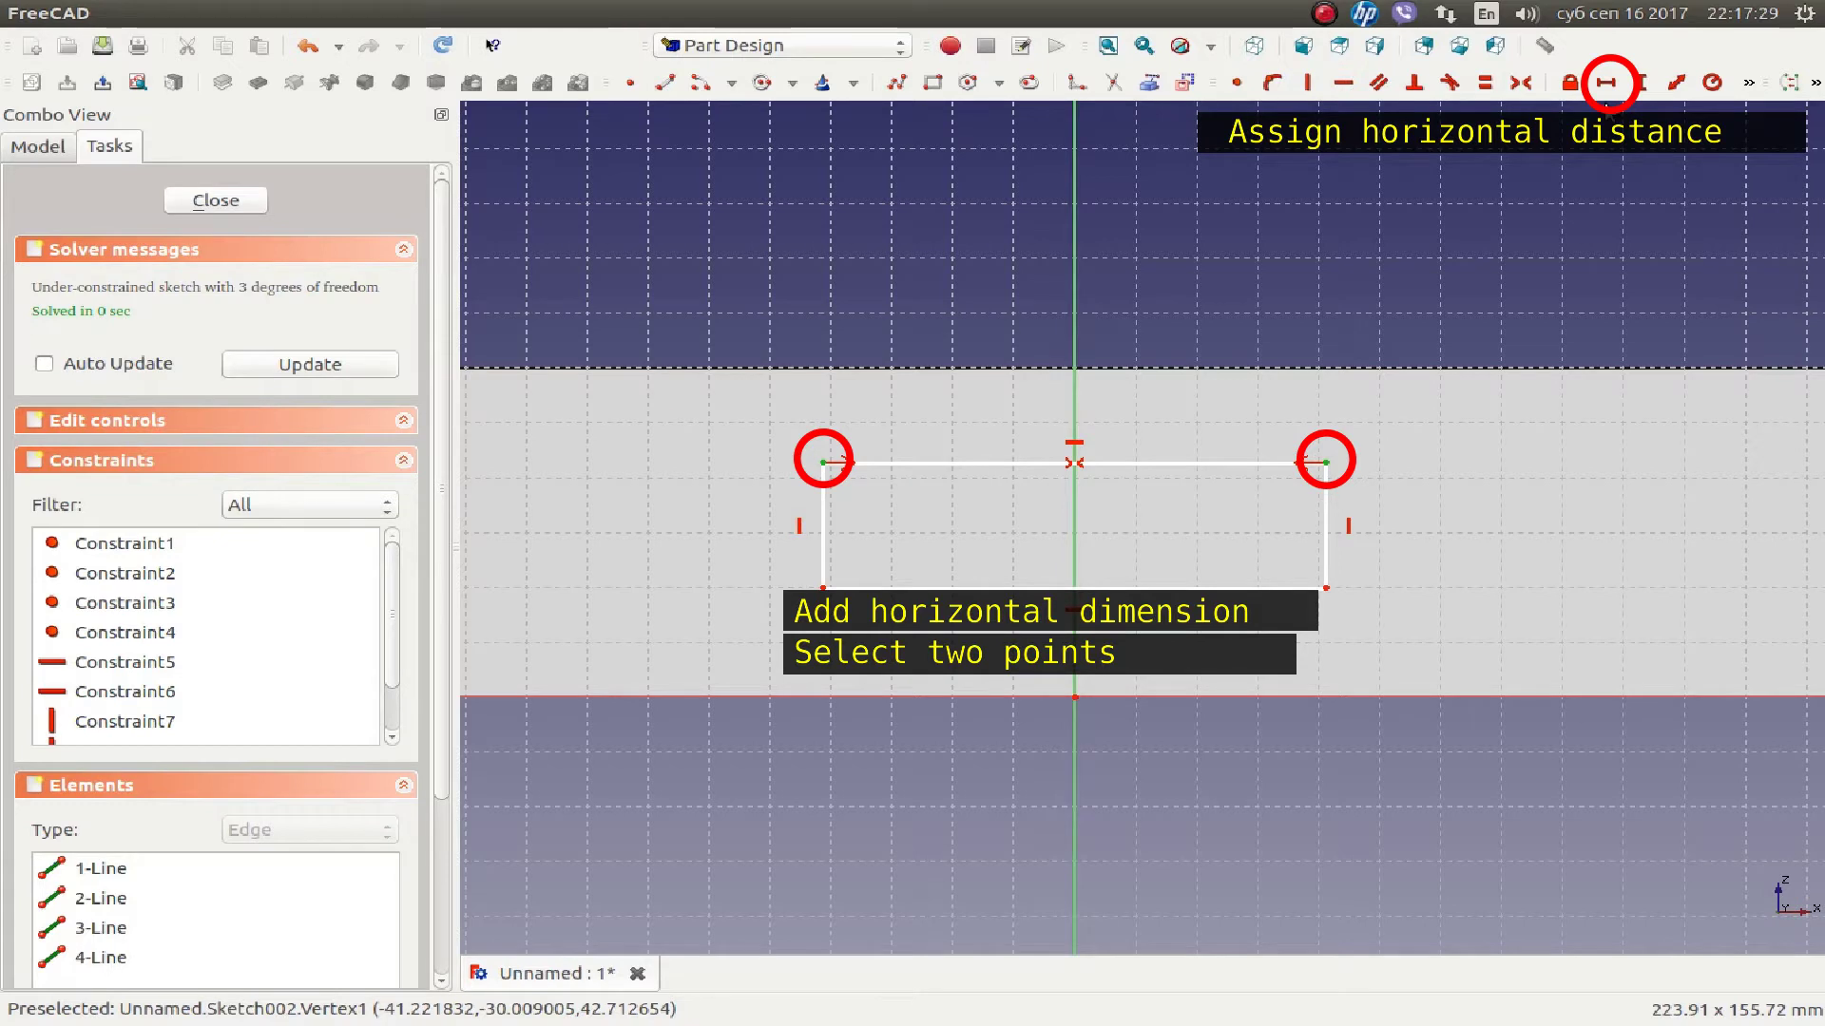
pyautogui.click(1608, 85)
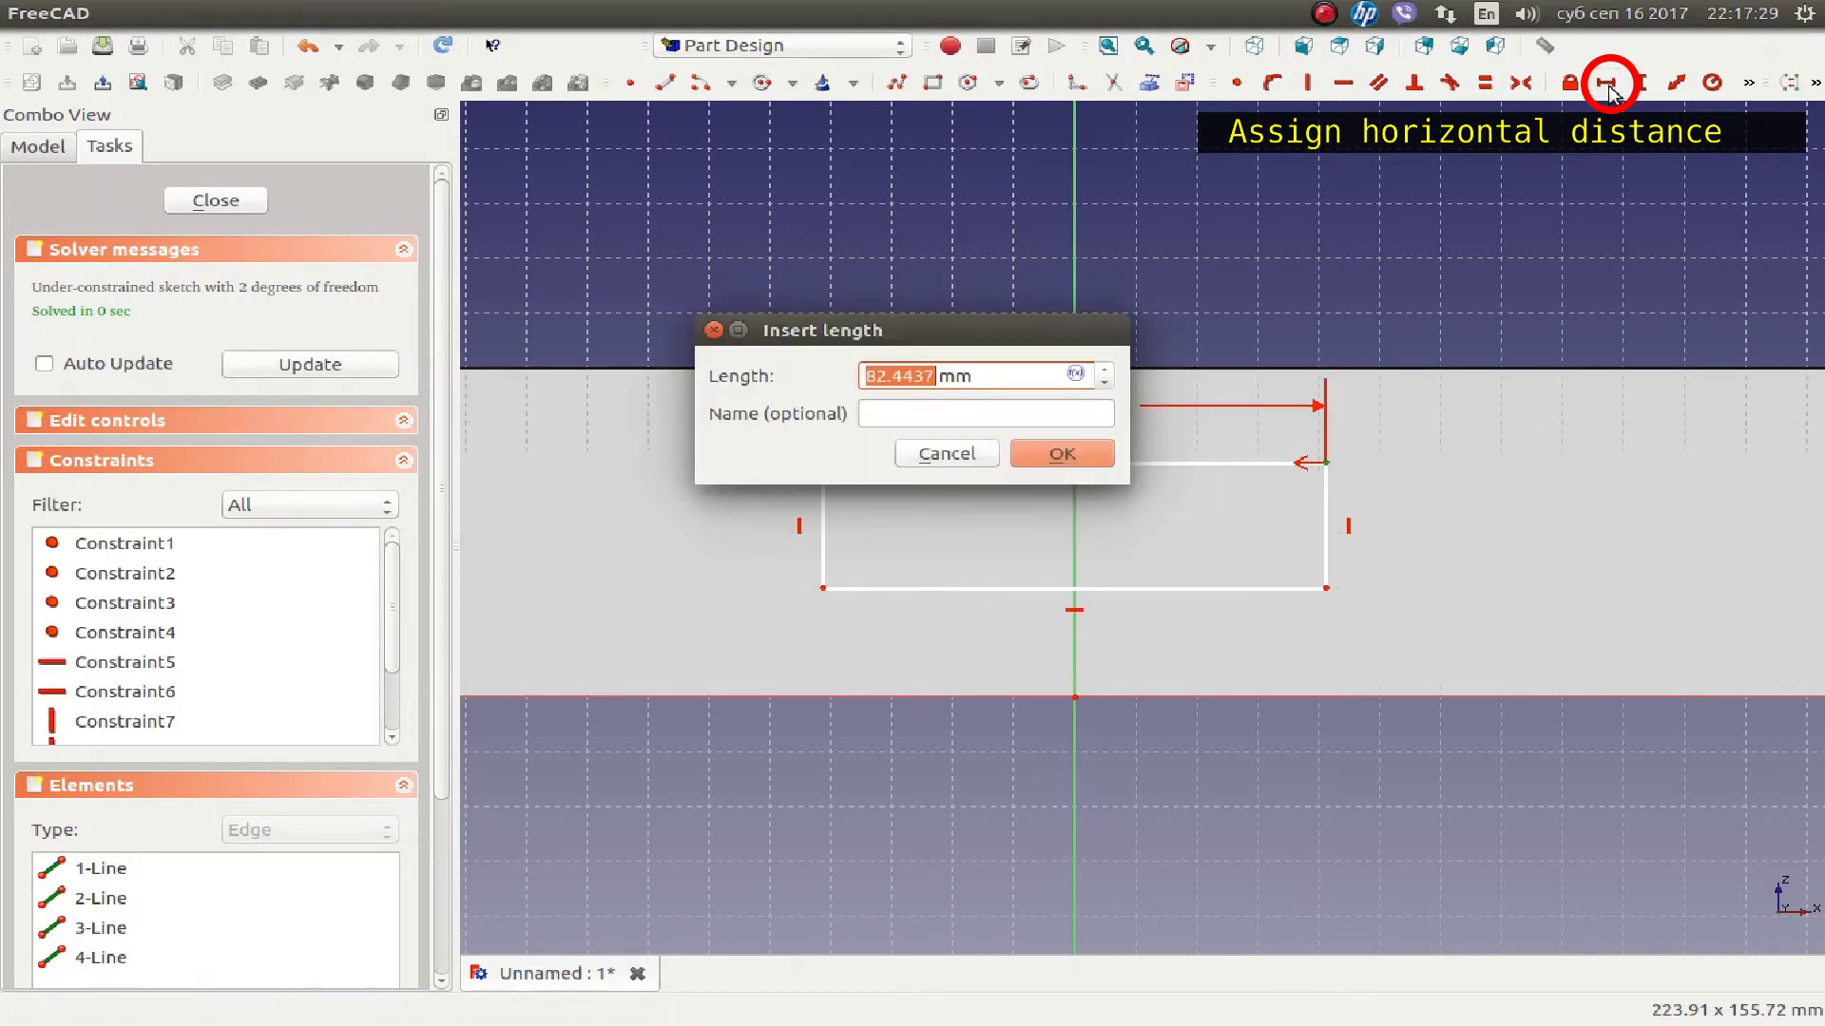
pyautogui.write('60')
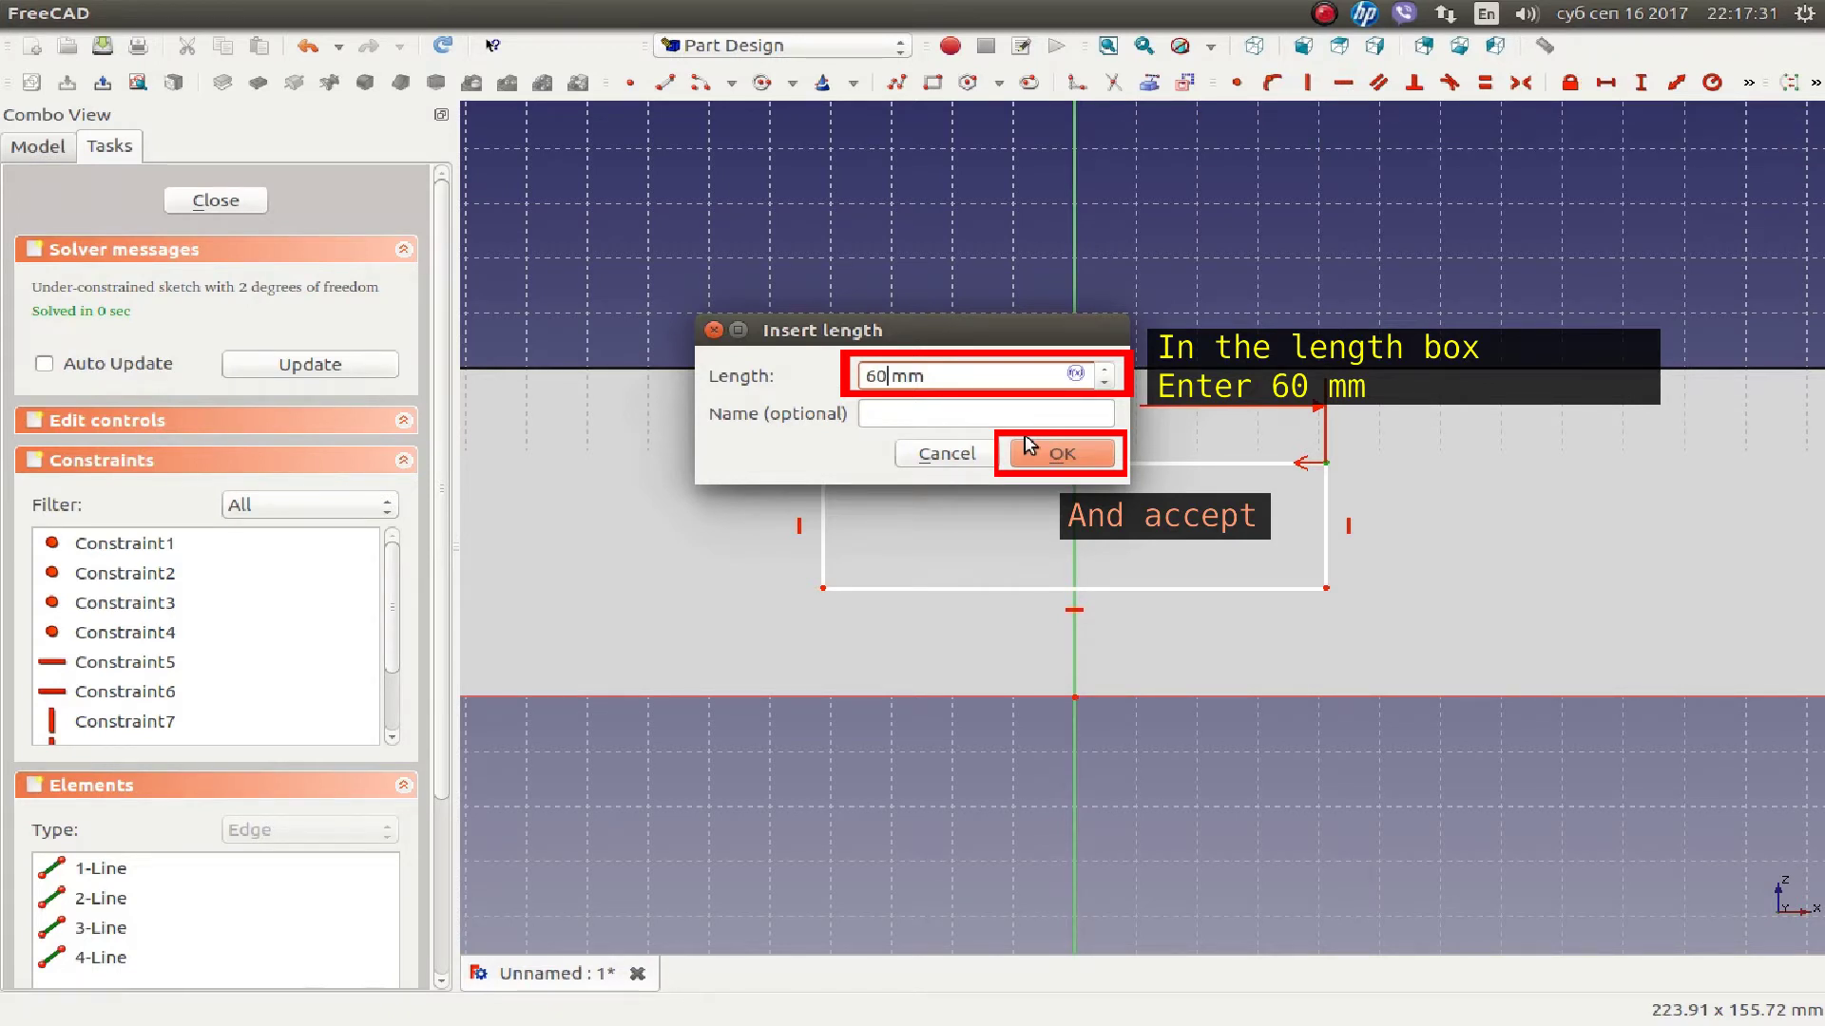
pyautogui.click(1045, 450)
# - Set the rectangle's height to 20 mm between its right corners
pyautogui.click(1257, 463)
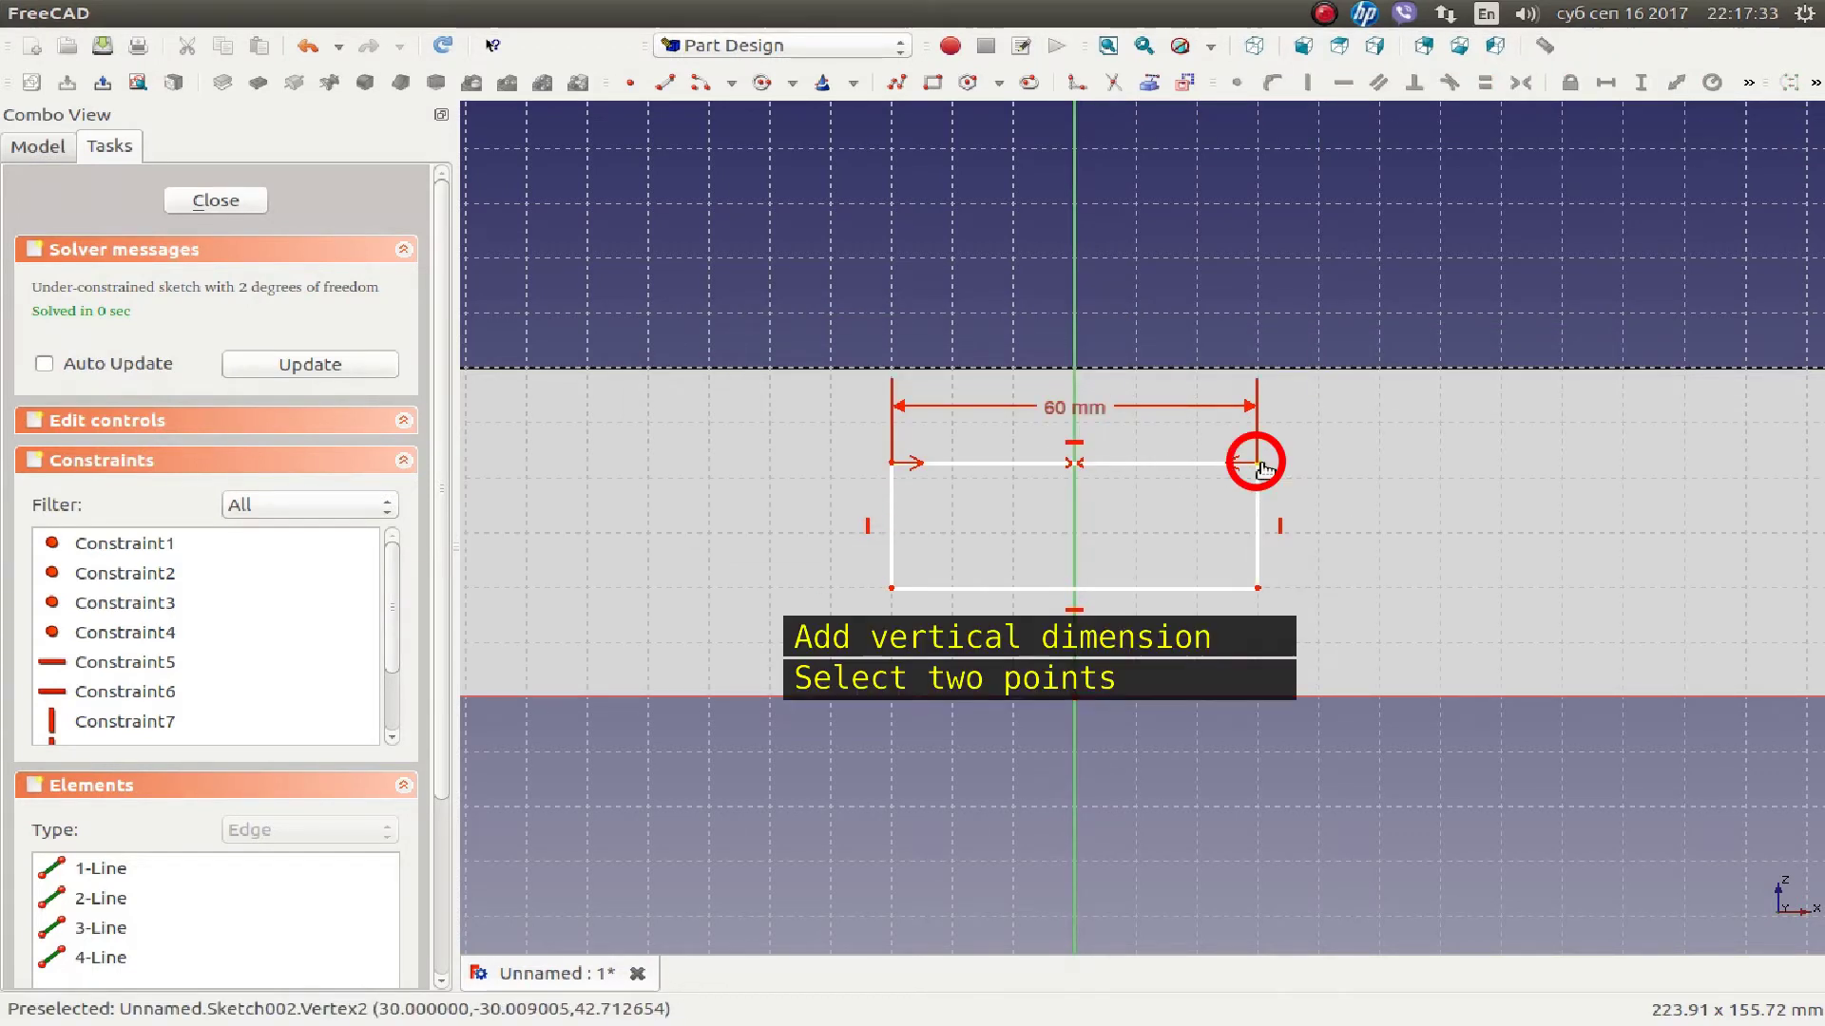
pyautogui.click(1258, 588)
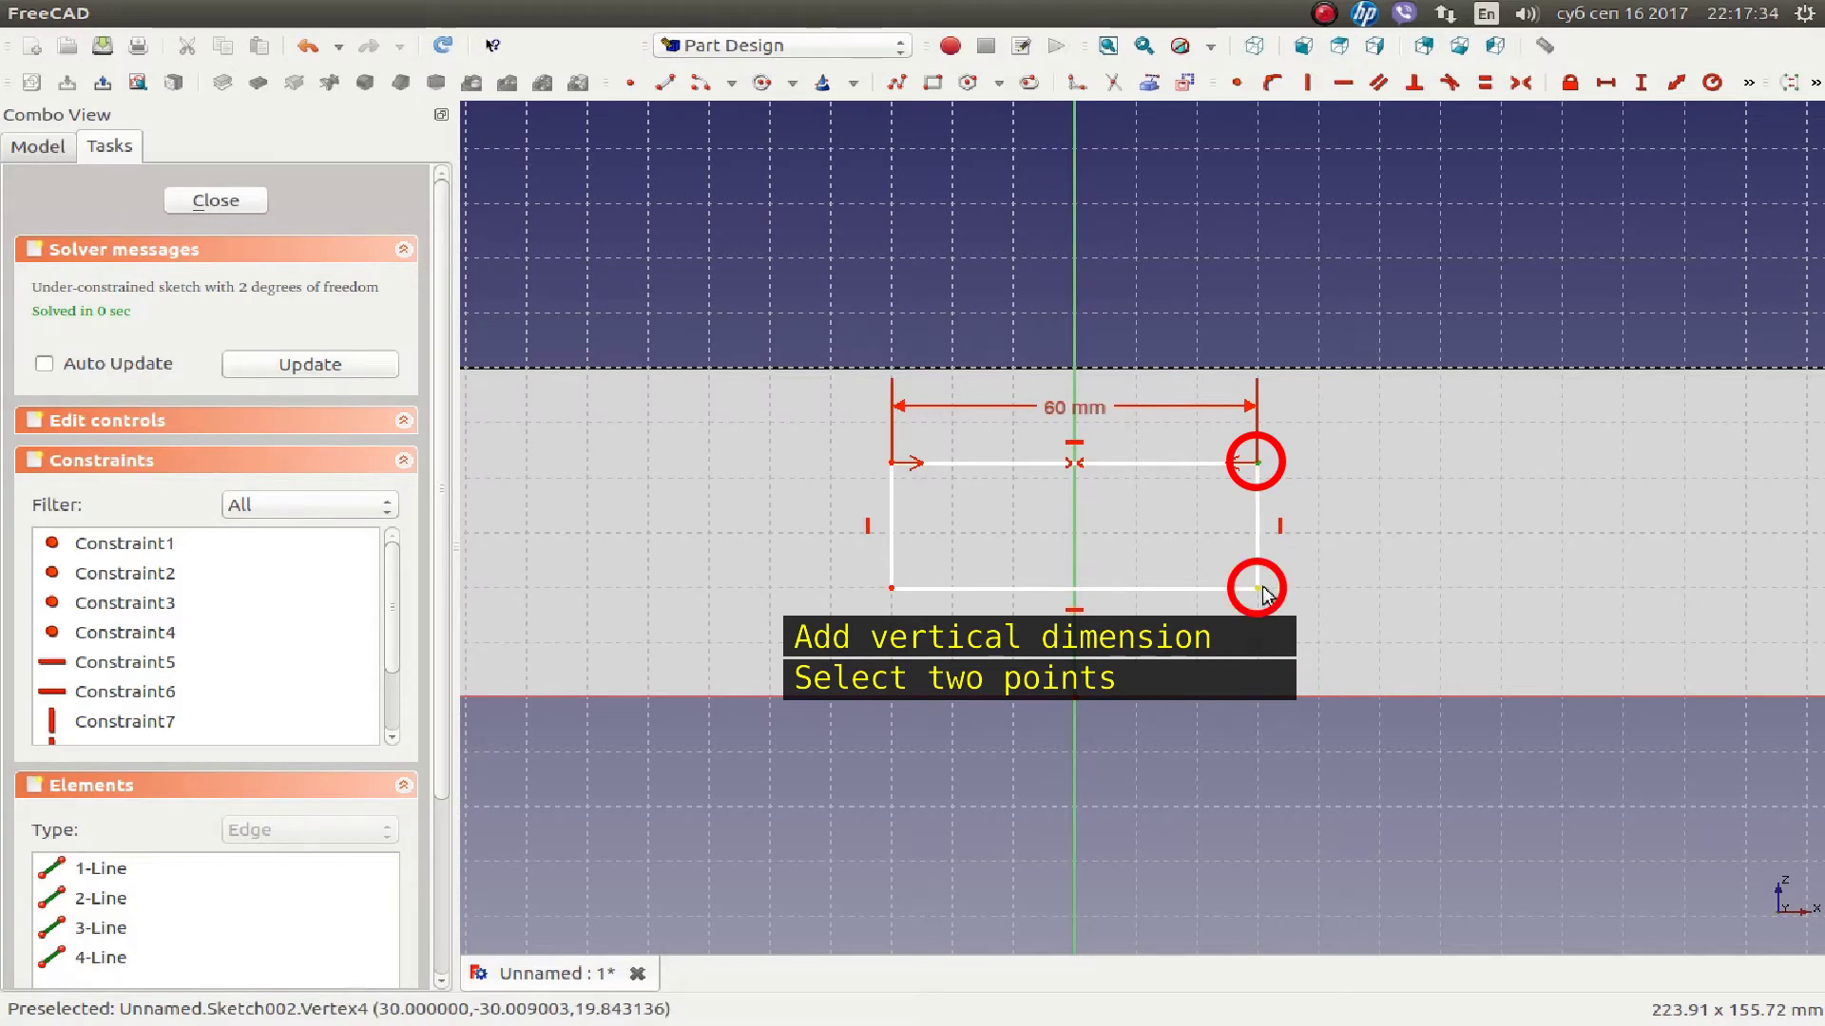
pyautogui.click(1642, 82)
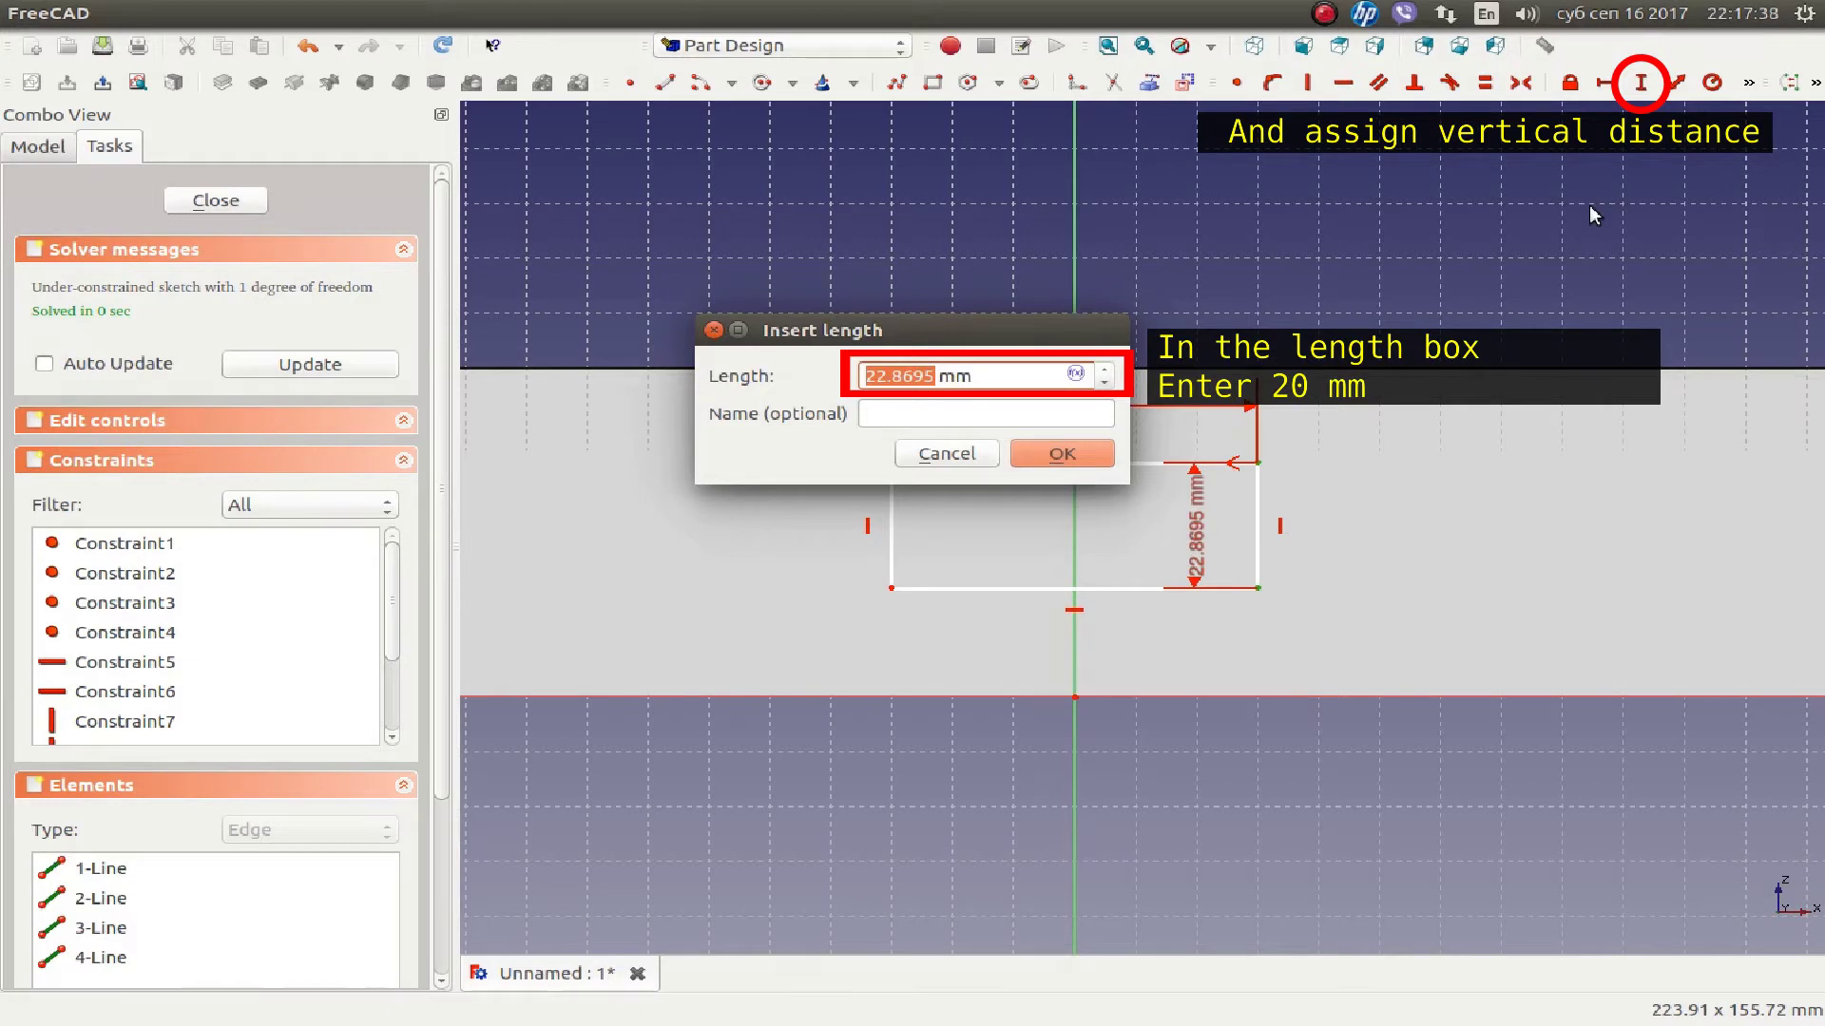
pyautogui.write('2')
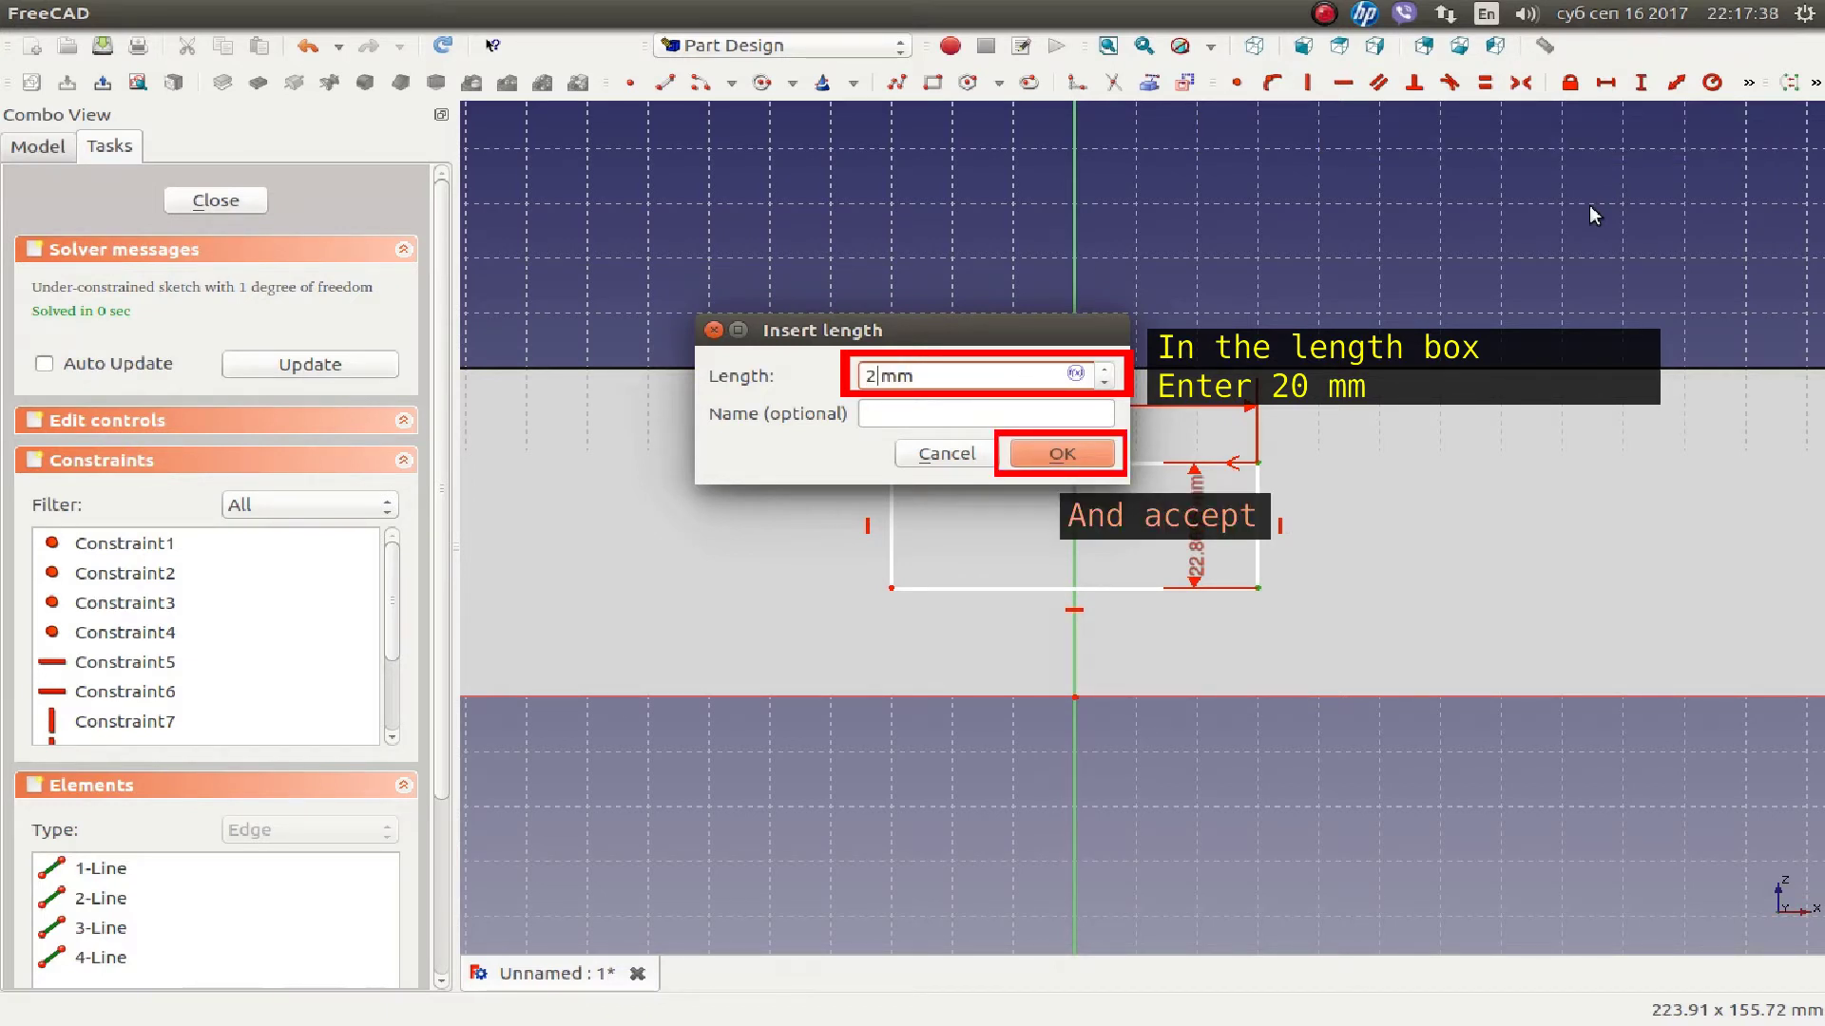
pyautogui.write('0')
pyautogui.press('Return')
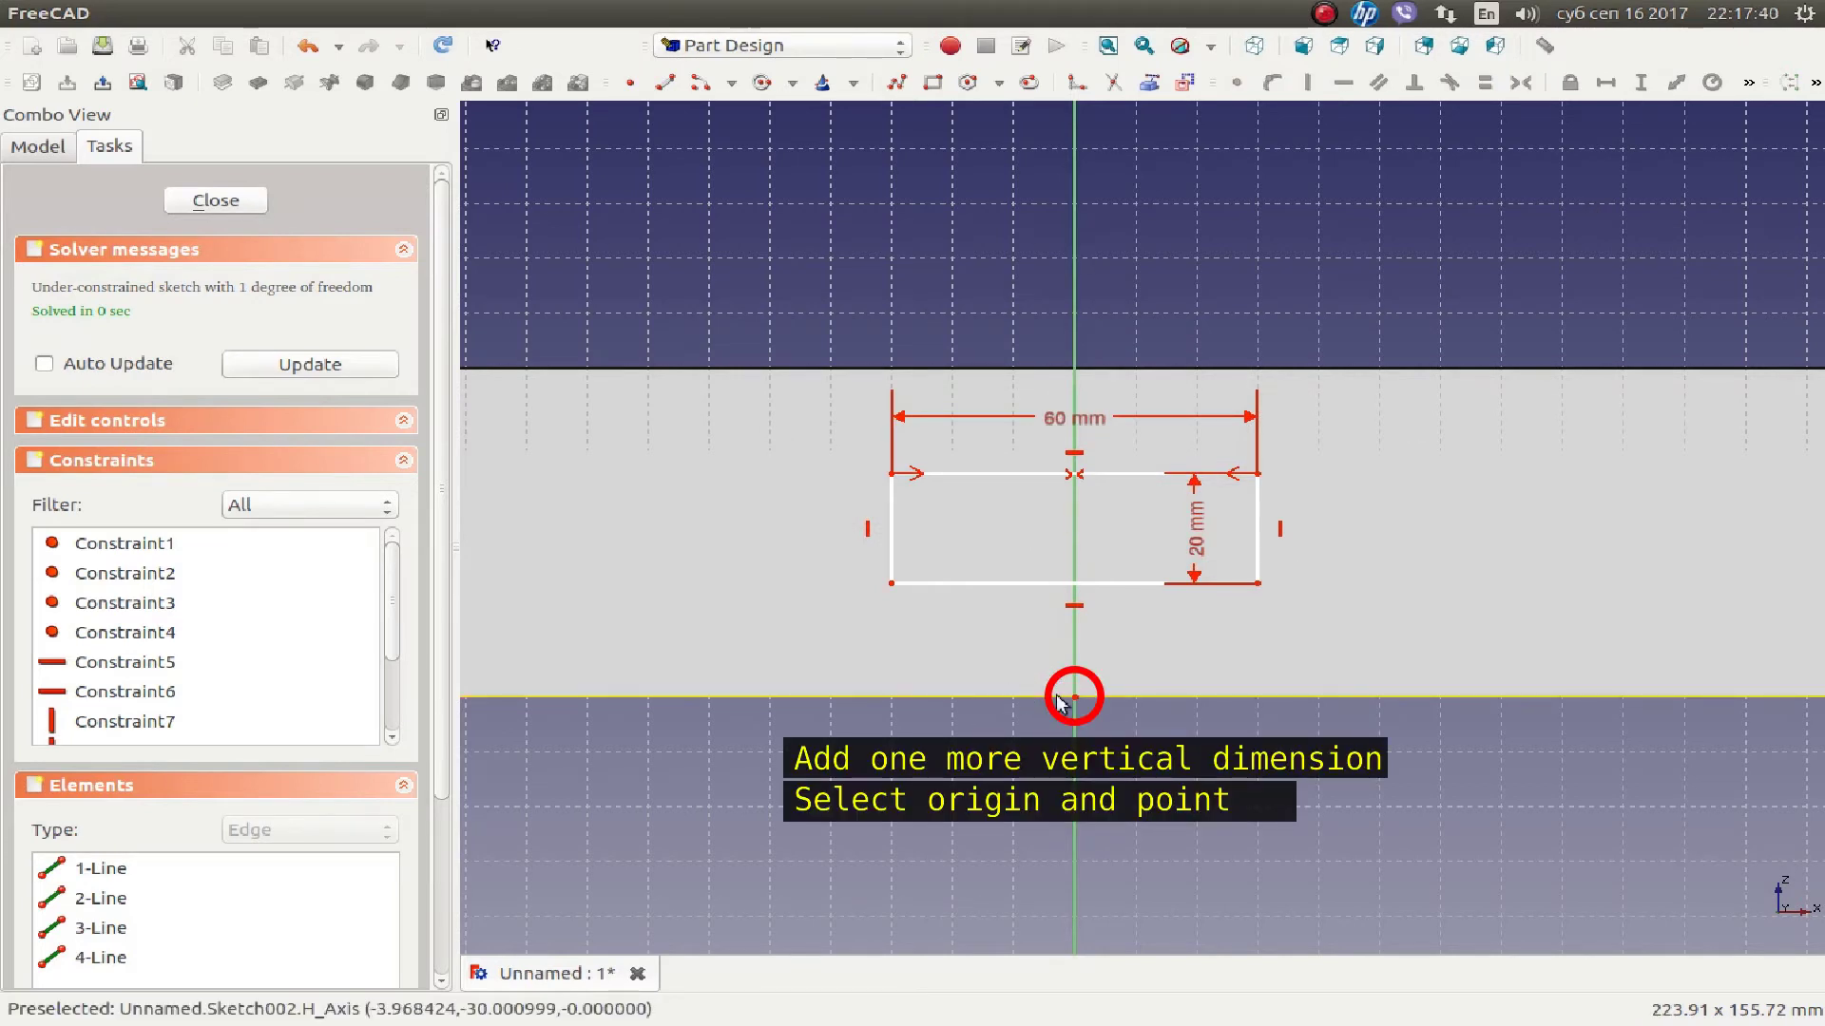
# - Place the bottom-right corner 20 mm vertically above the sketch origin
pyautogui.click(1074, 697)
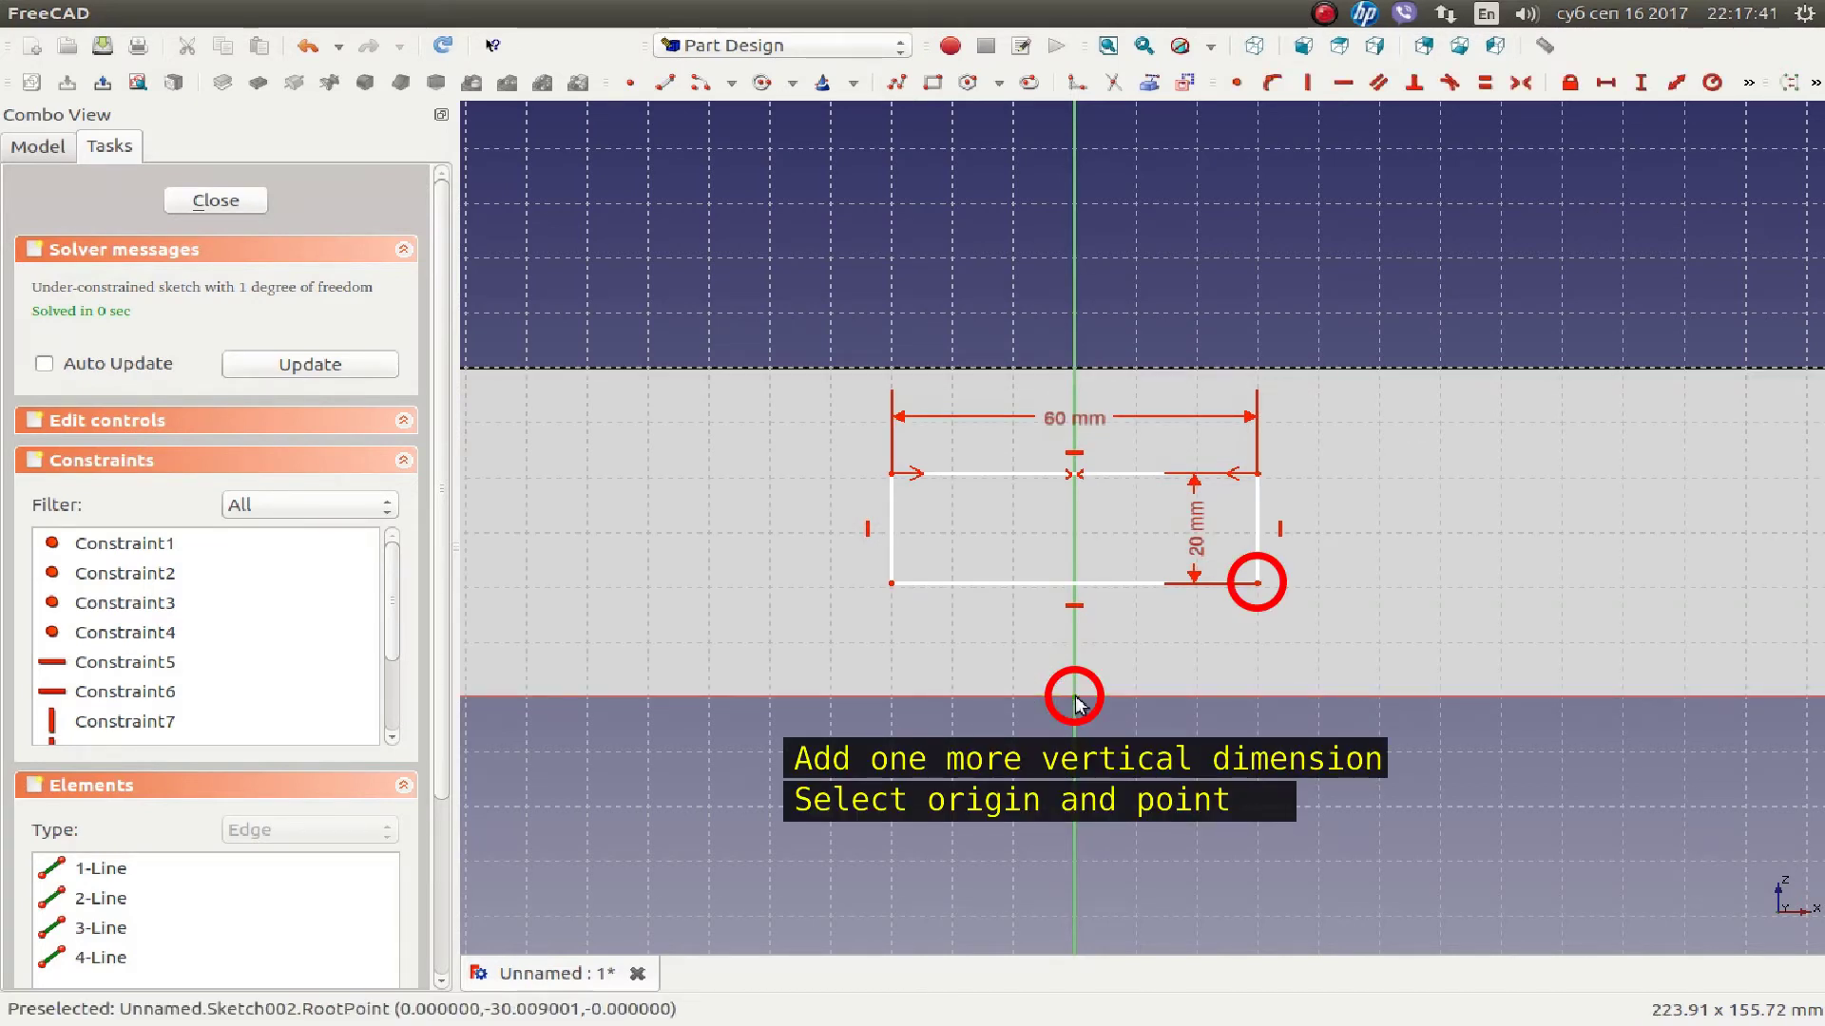
pyautogui.click(1258, 583)
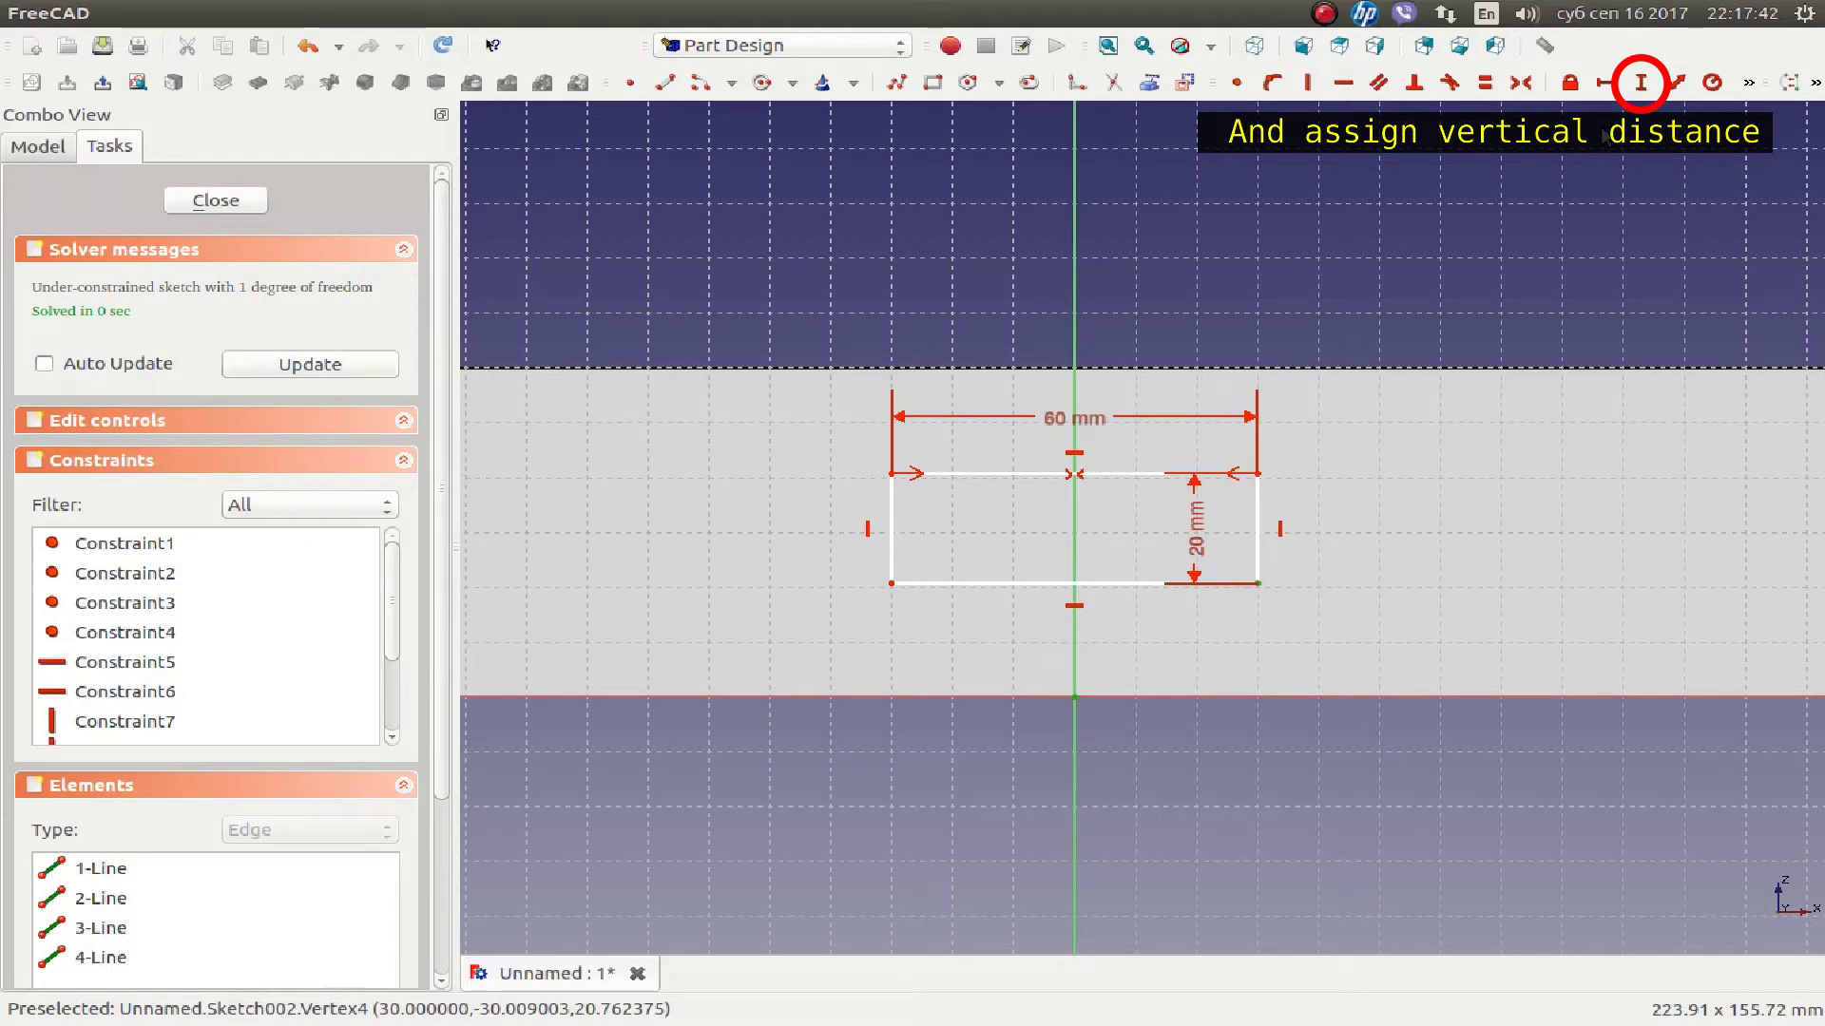
pyautogui.click(1640, 88)
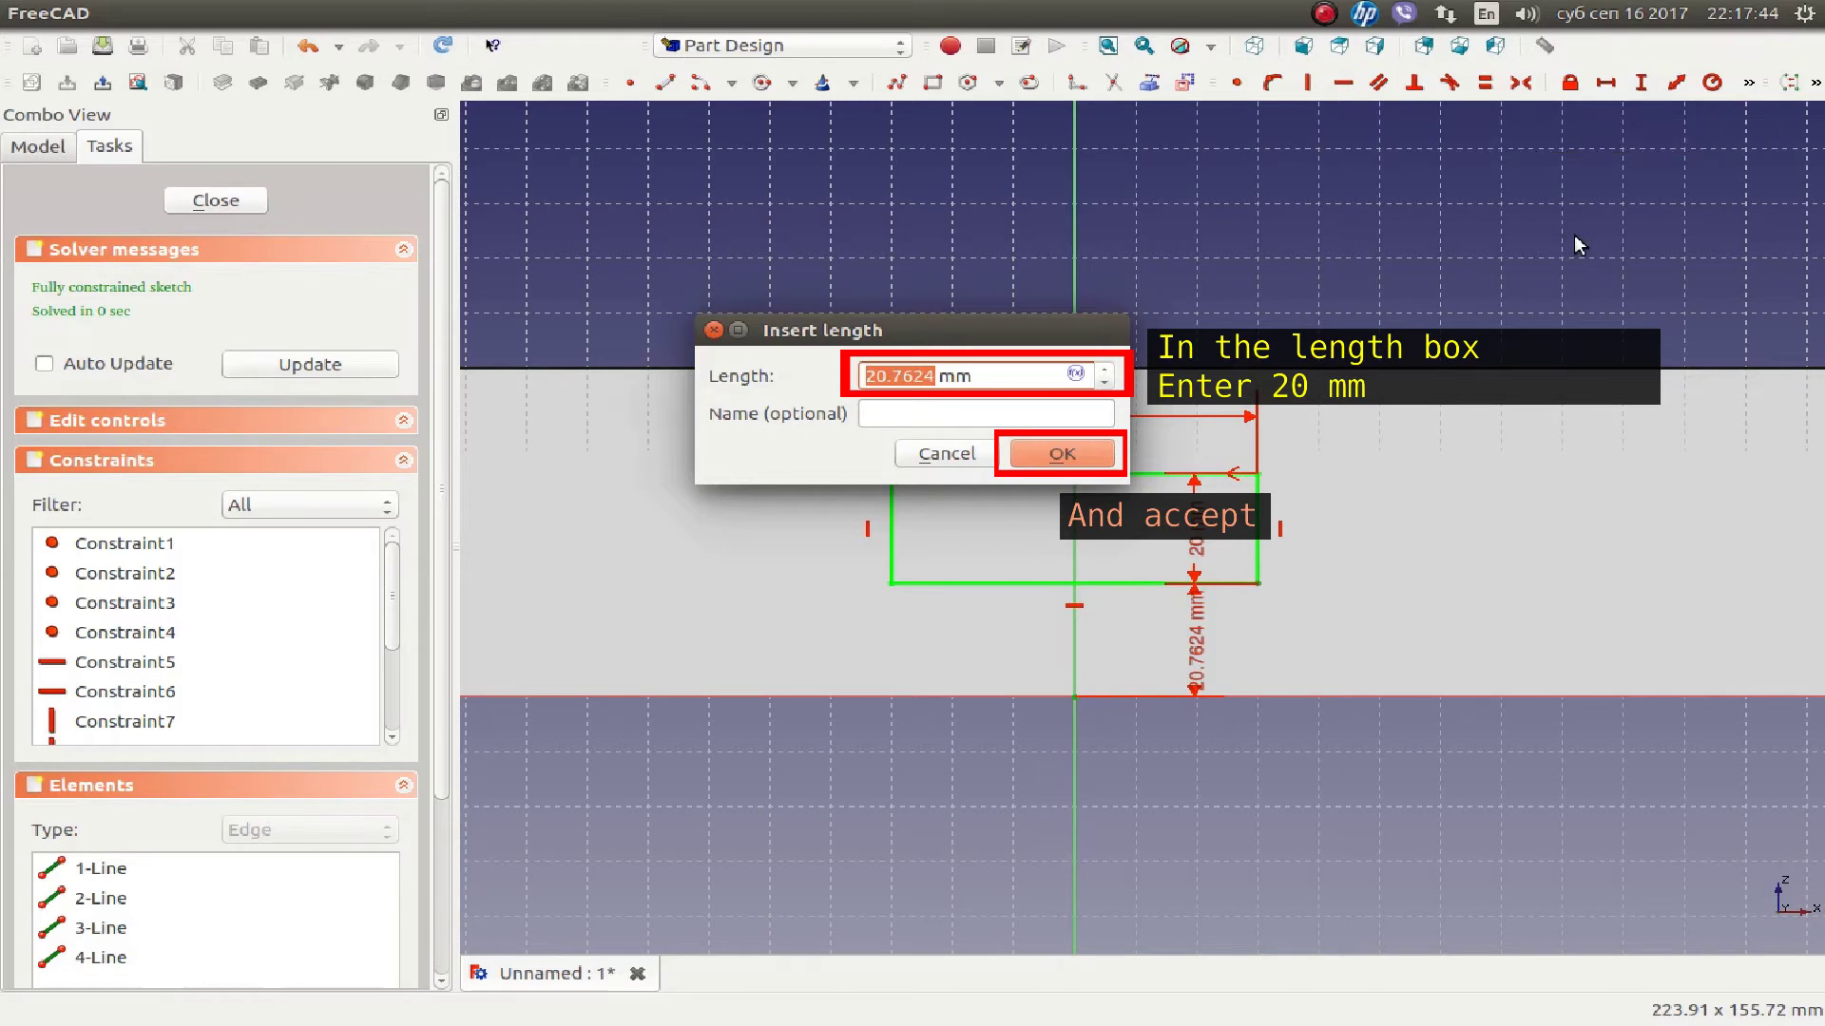
pyautogui.write('20')
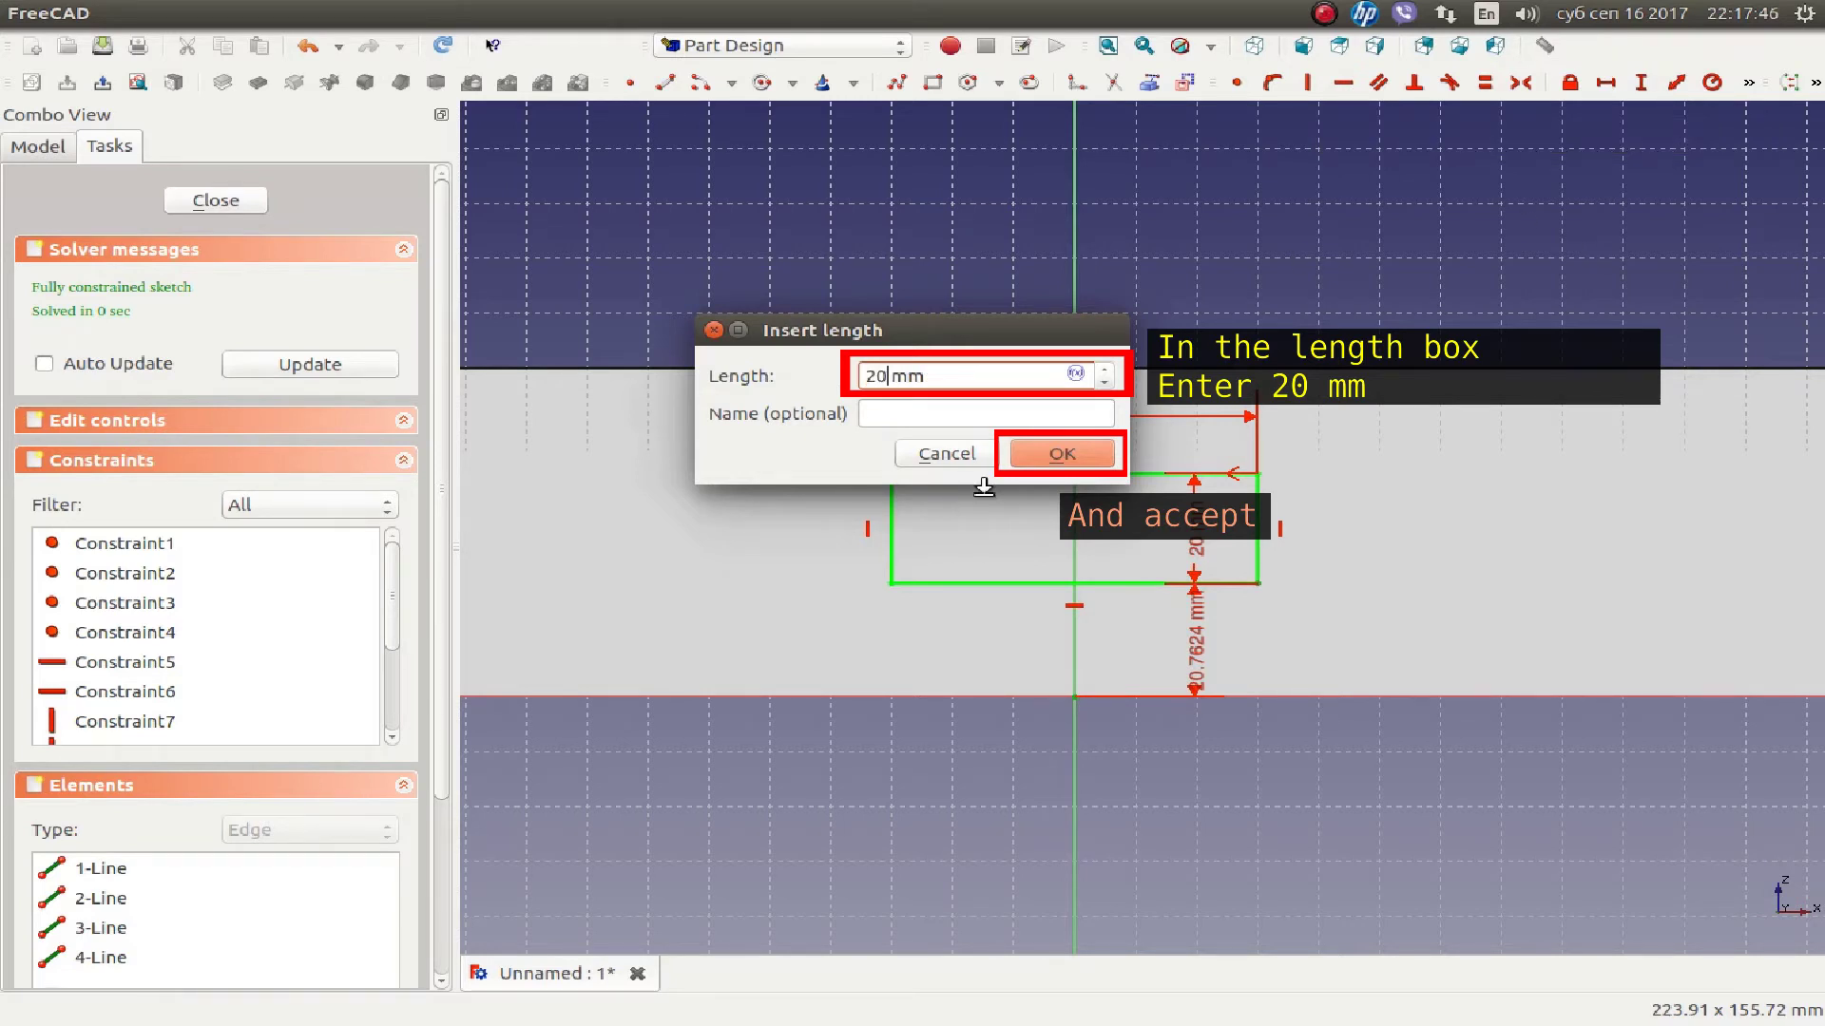
pyautogui.click(1050, 457)
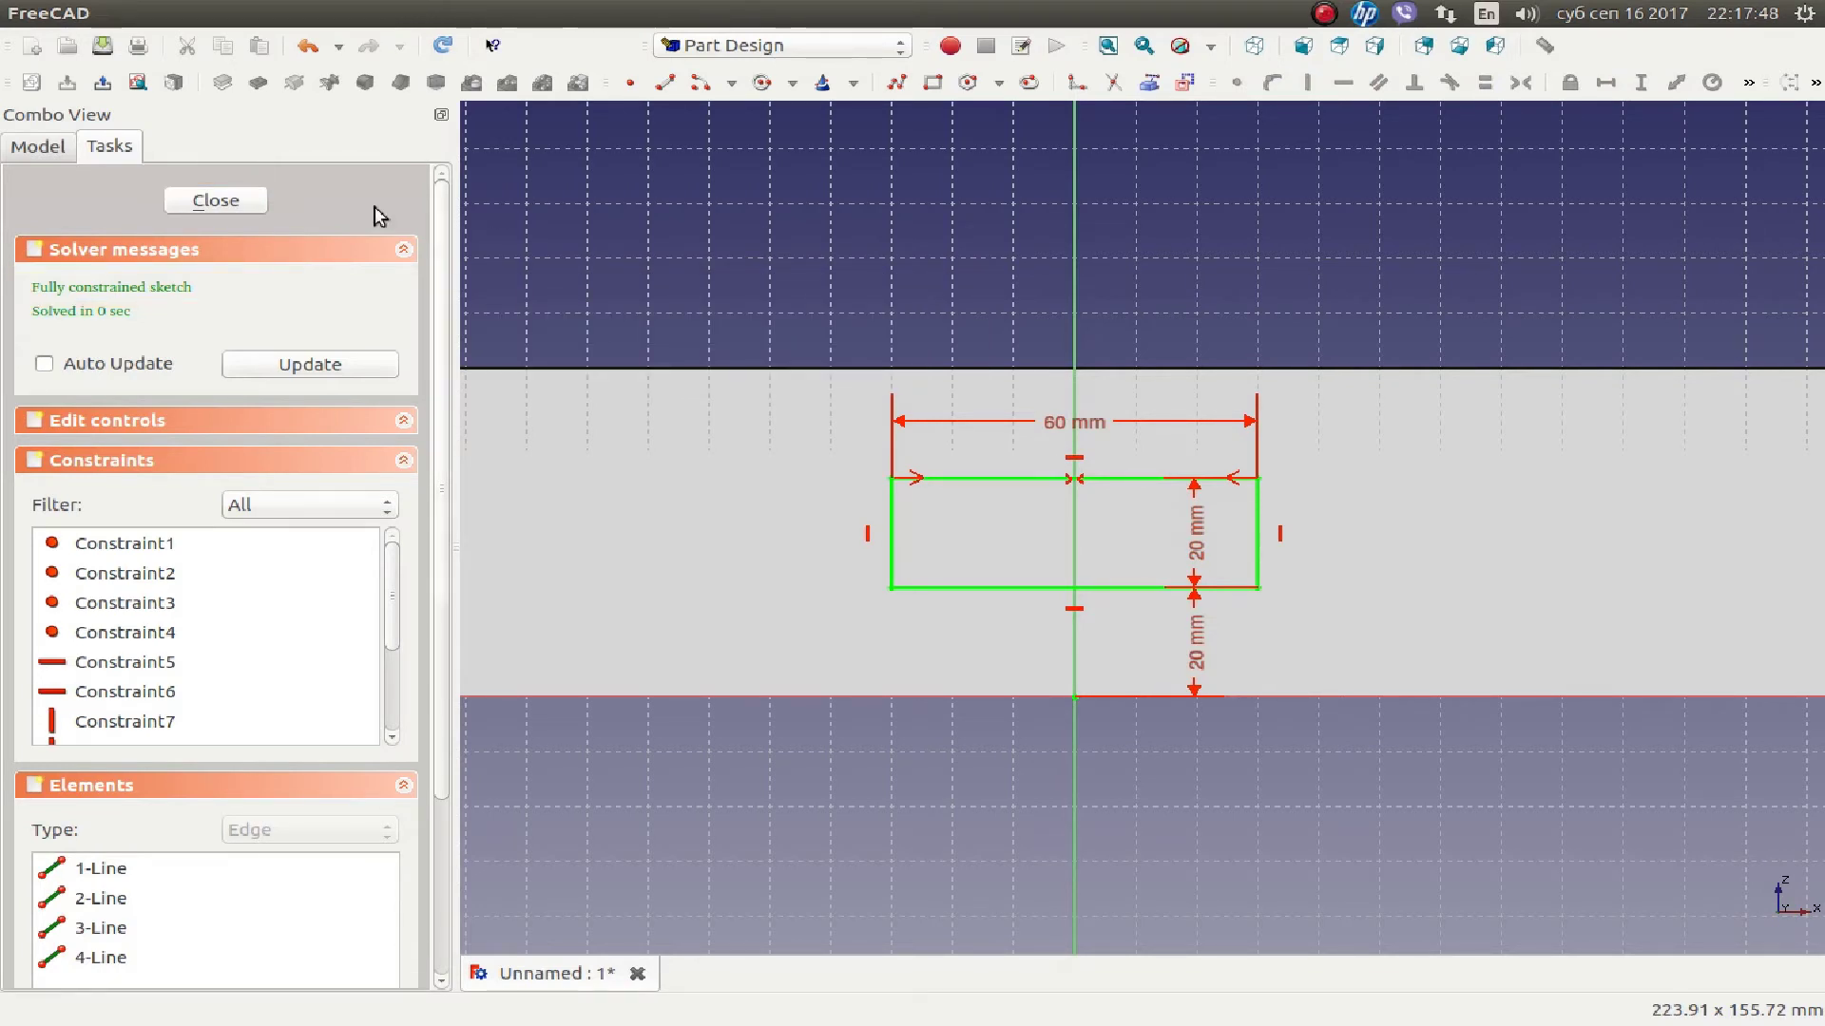
# - Close the sketch and pocket the 60×20 mm rectangle with type 'To first' in isometric view
pyautogui.click(227, 200)
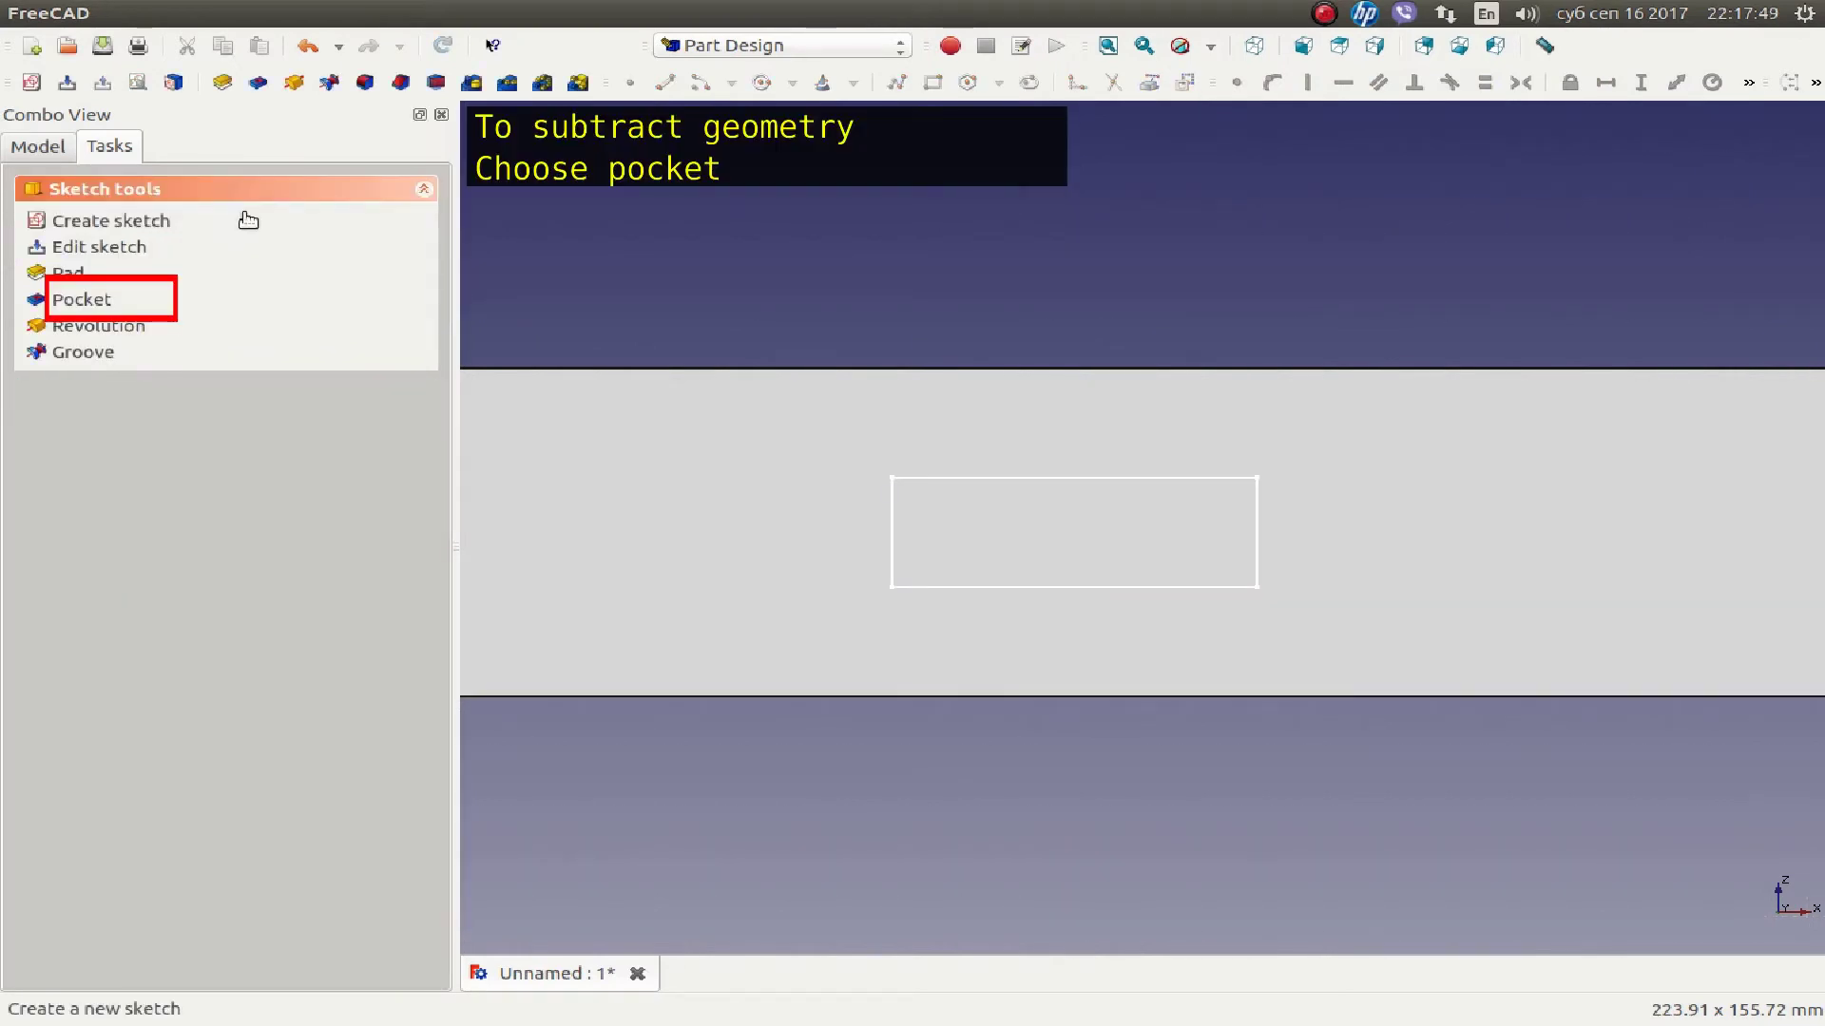
pyautogui.click(1255, 45)
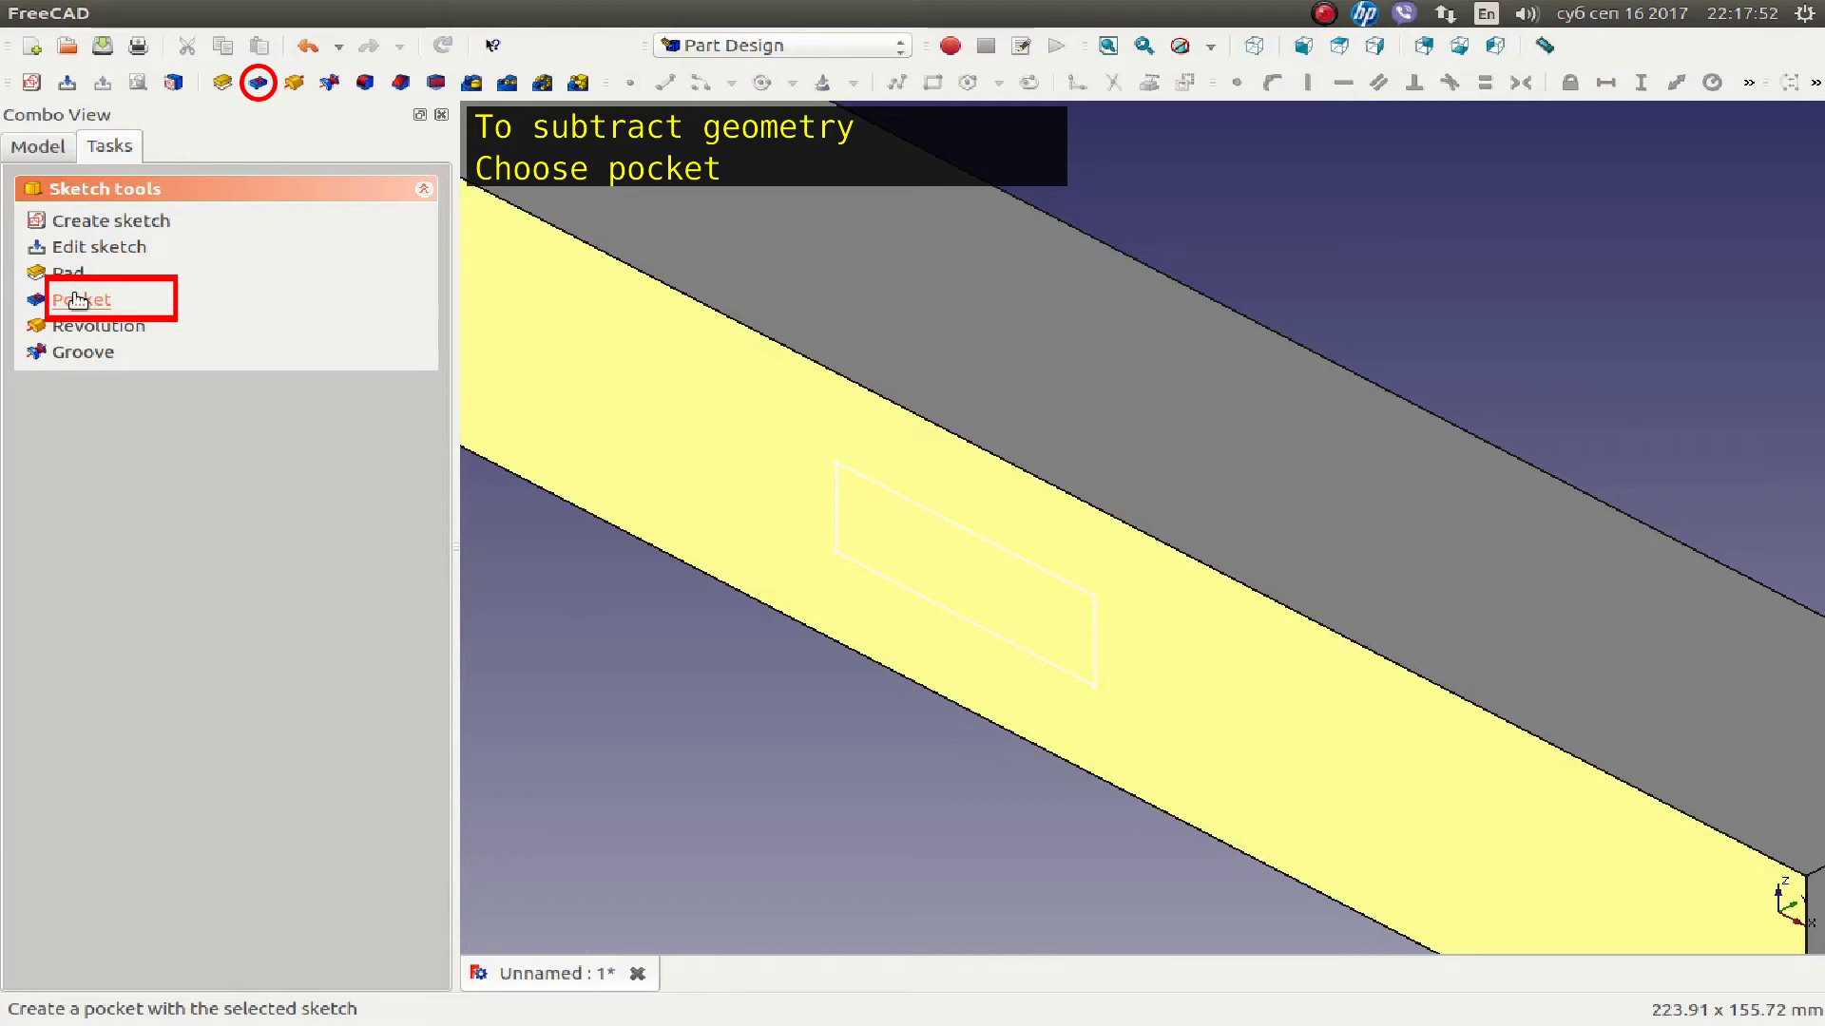
pyautogui.click(78, 300)
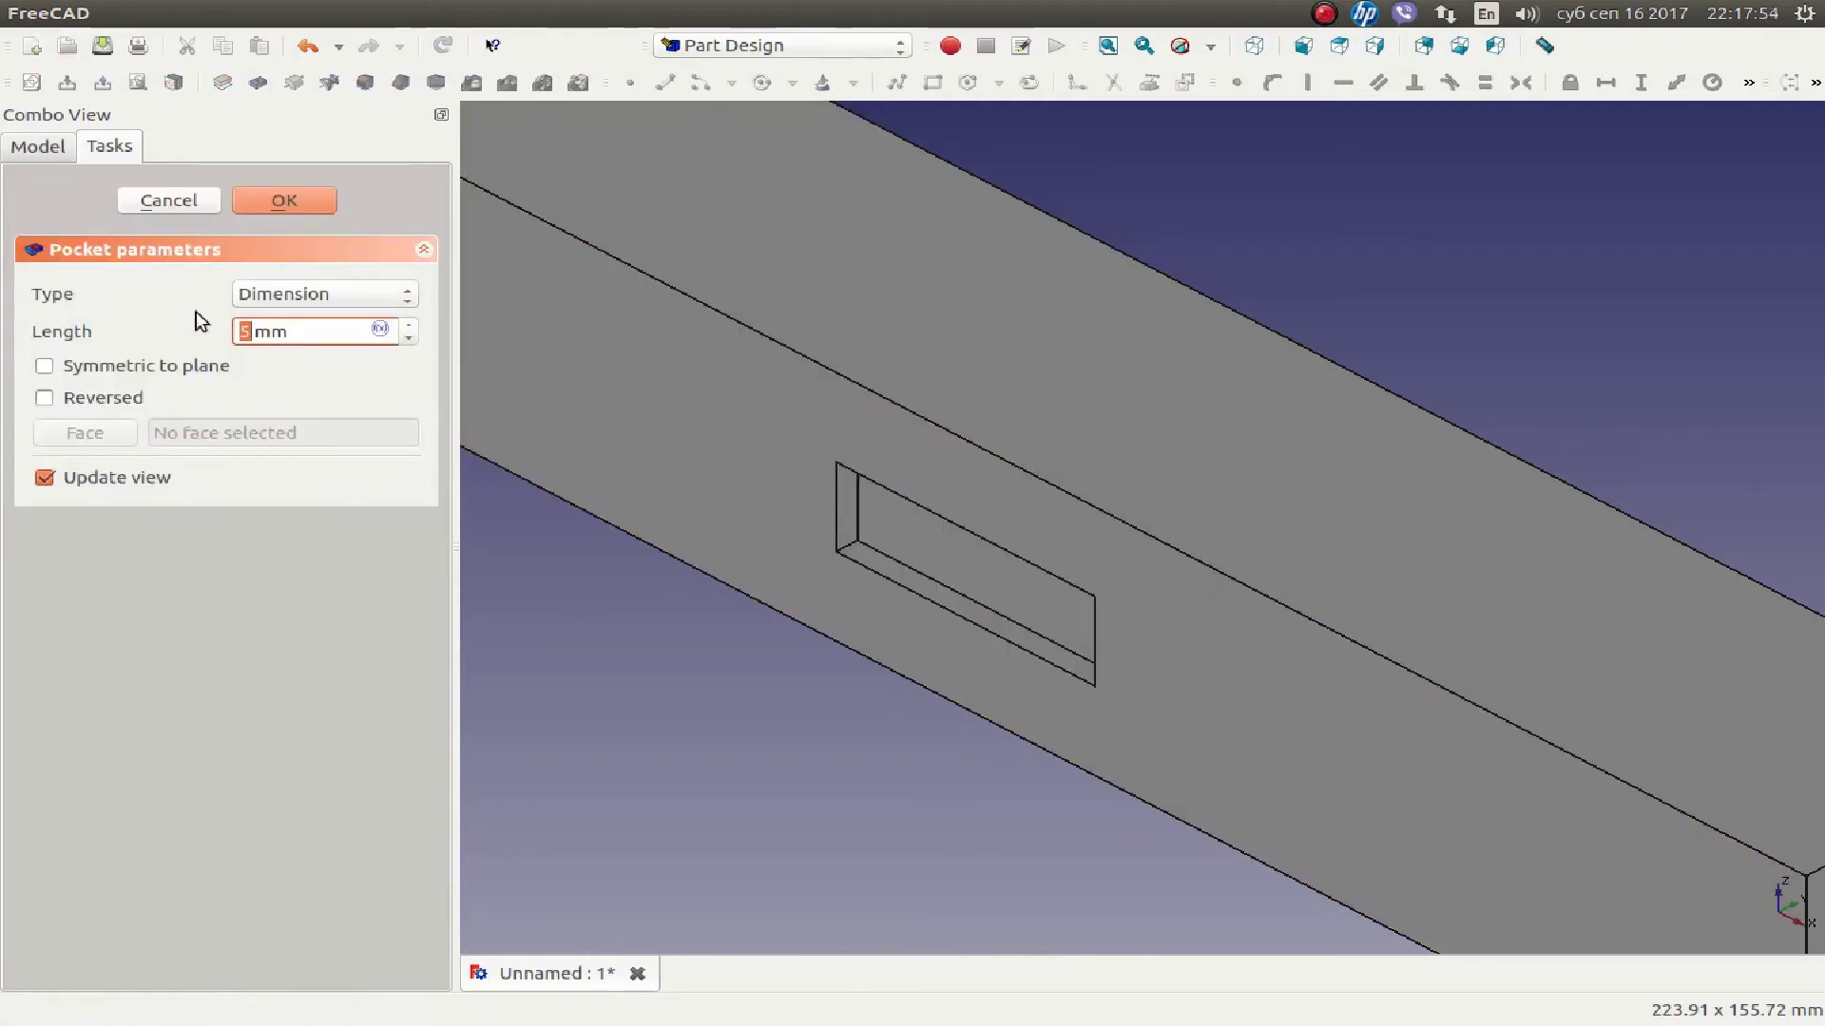
pyautogui.click(277, 297)
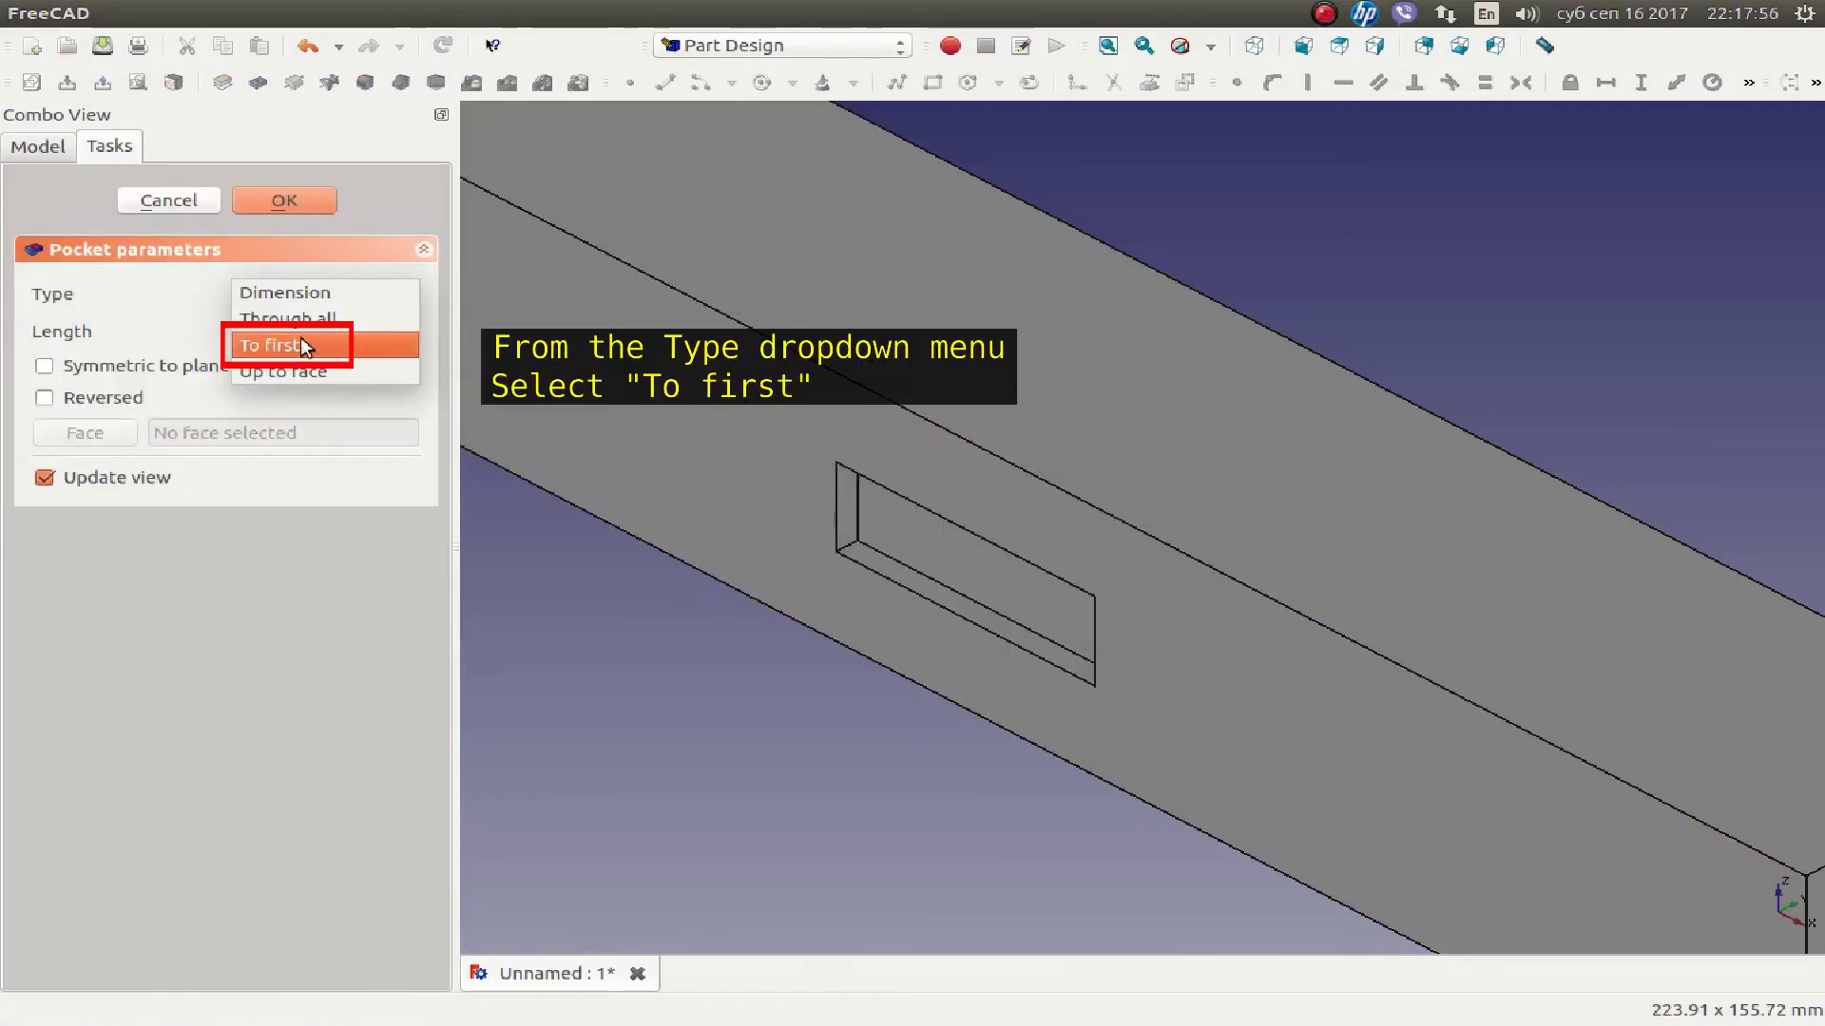
pyautogui.click(301, 337)
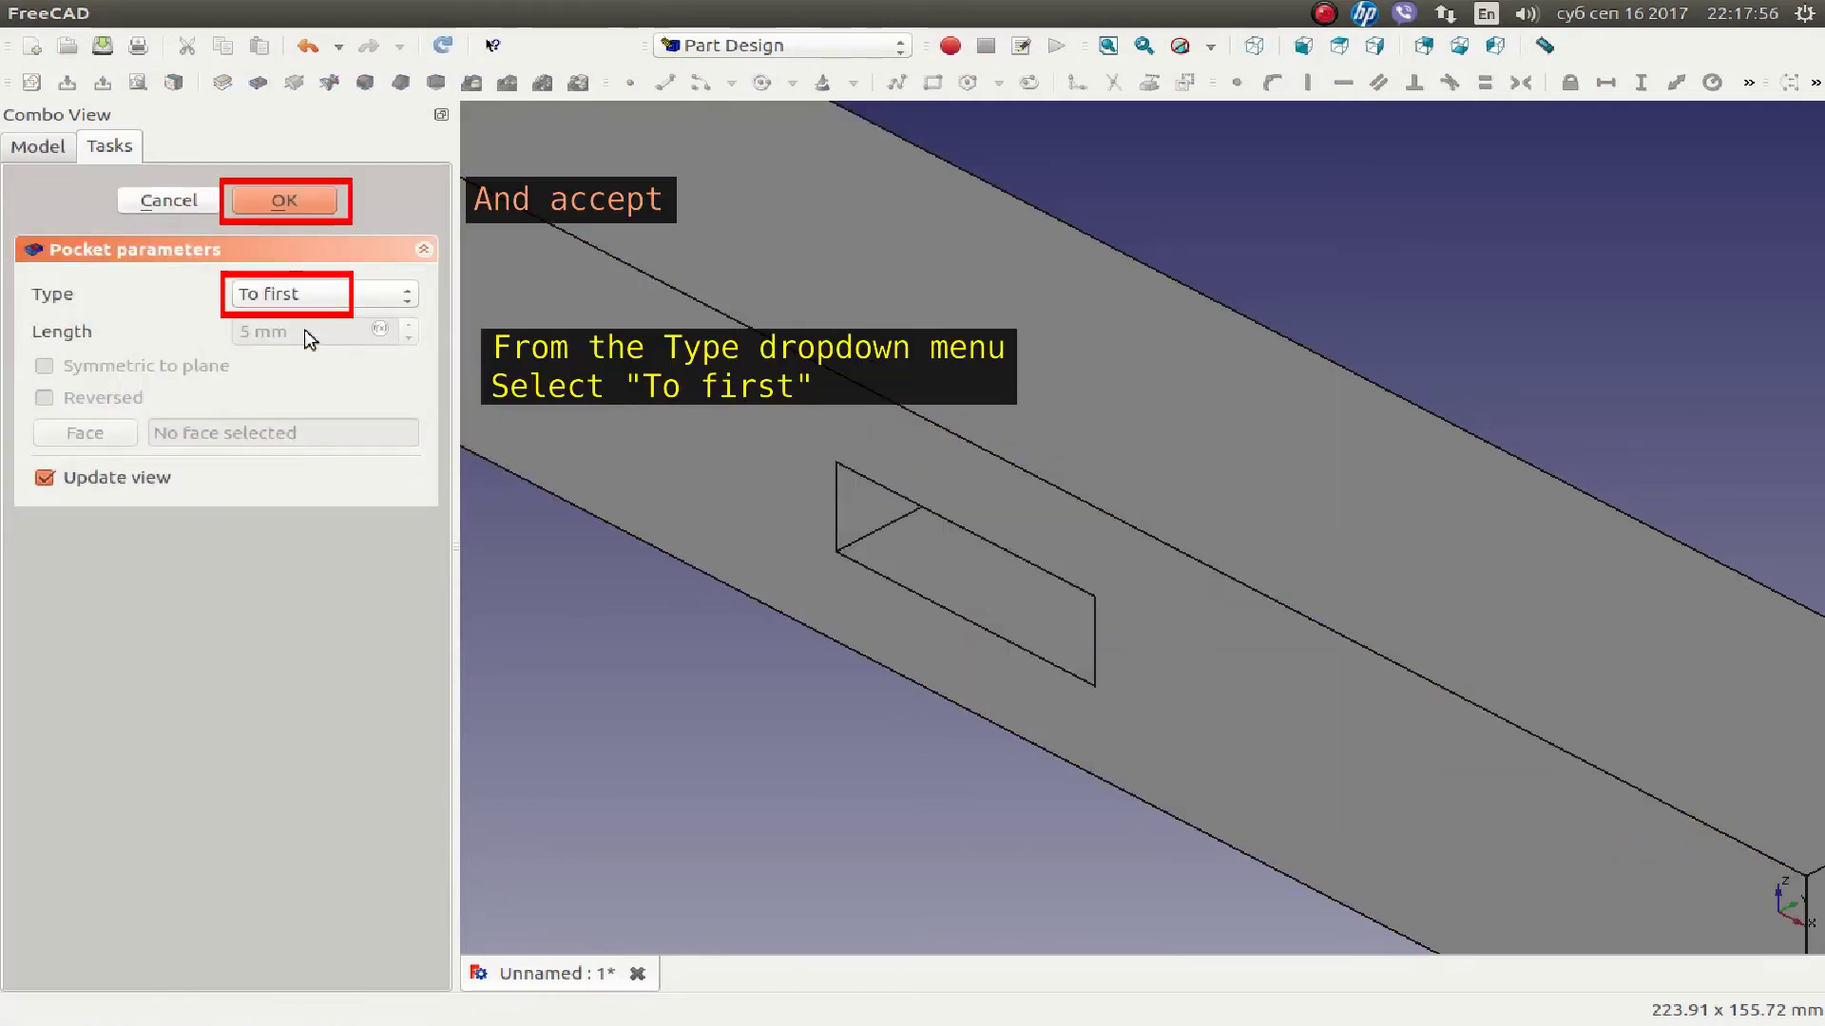
pyautogui.click(290, 201)
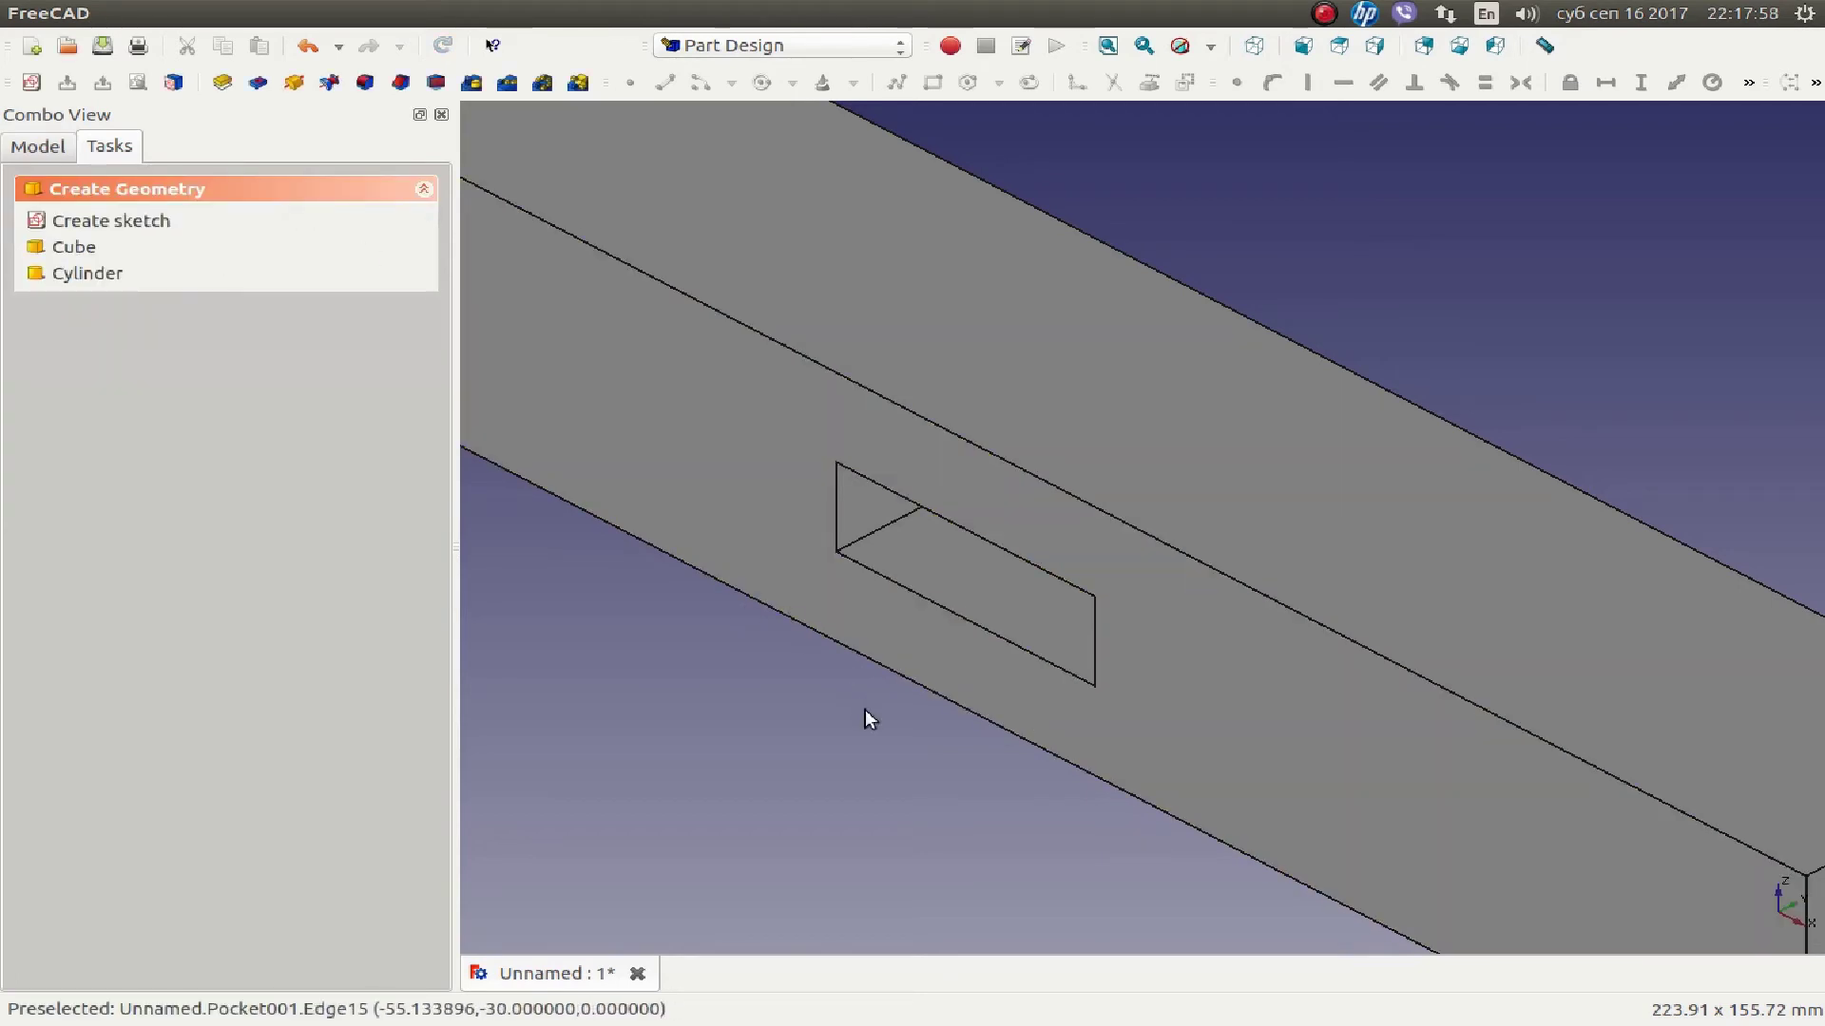
pyautogui.moveTo(856, 735)
pyautogui.mouseDown(button='middle')
pyautogui.moveTo(959, 668)
pyautogui.moveTo(886, 702)
pyautogui.mouseUp(button='middle')
# - Show hidden edges, fit the bar in view, and save it as 001_back_bottom.fcstd
pyautogui.click(1179, 45)
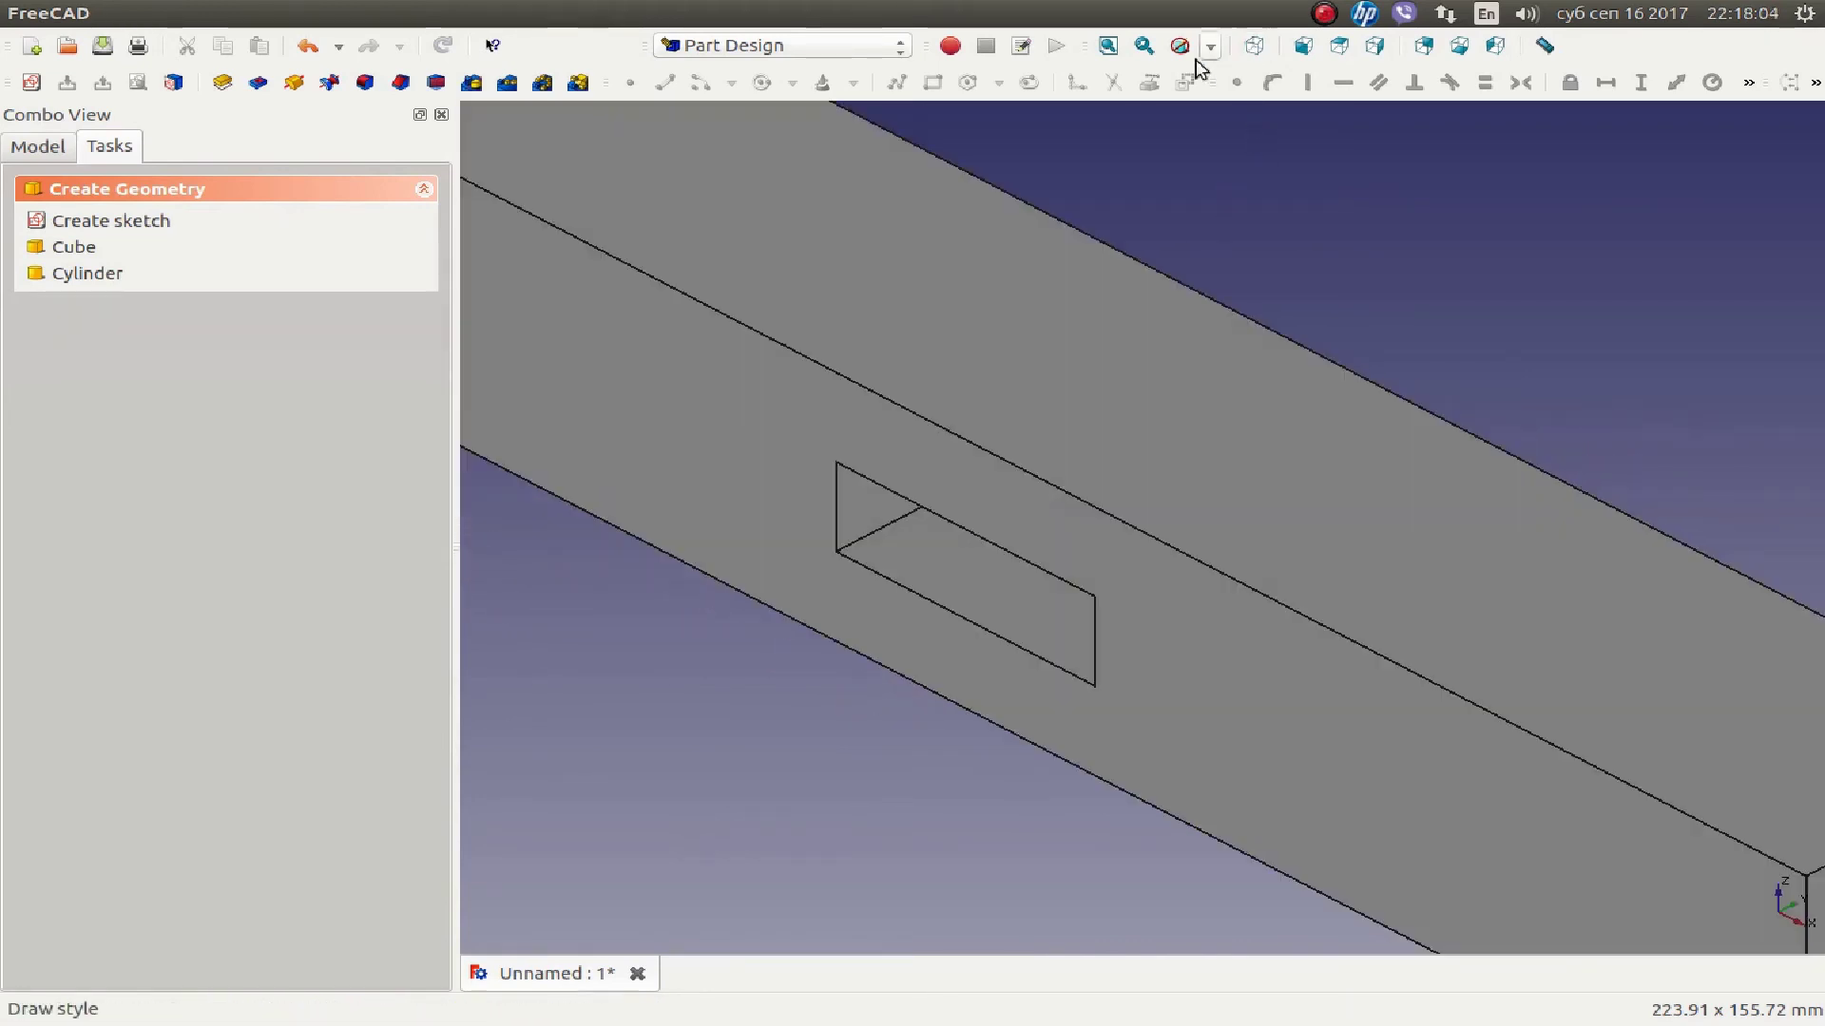
pyautogui.click(1108, 48)
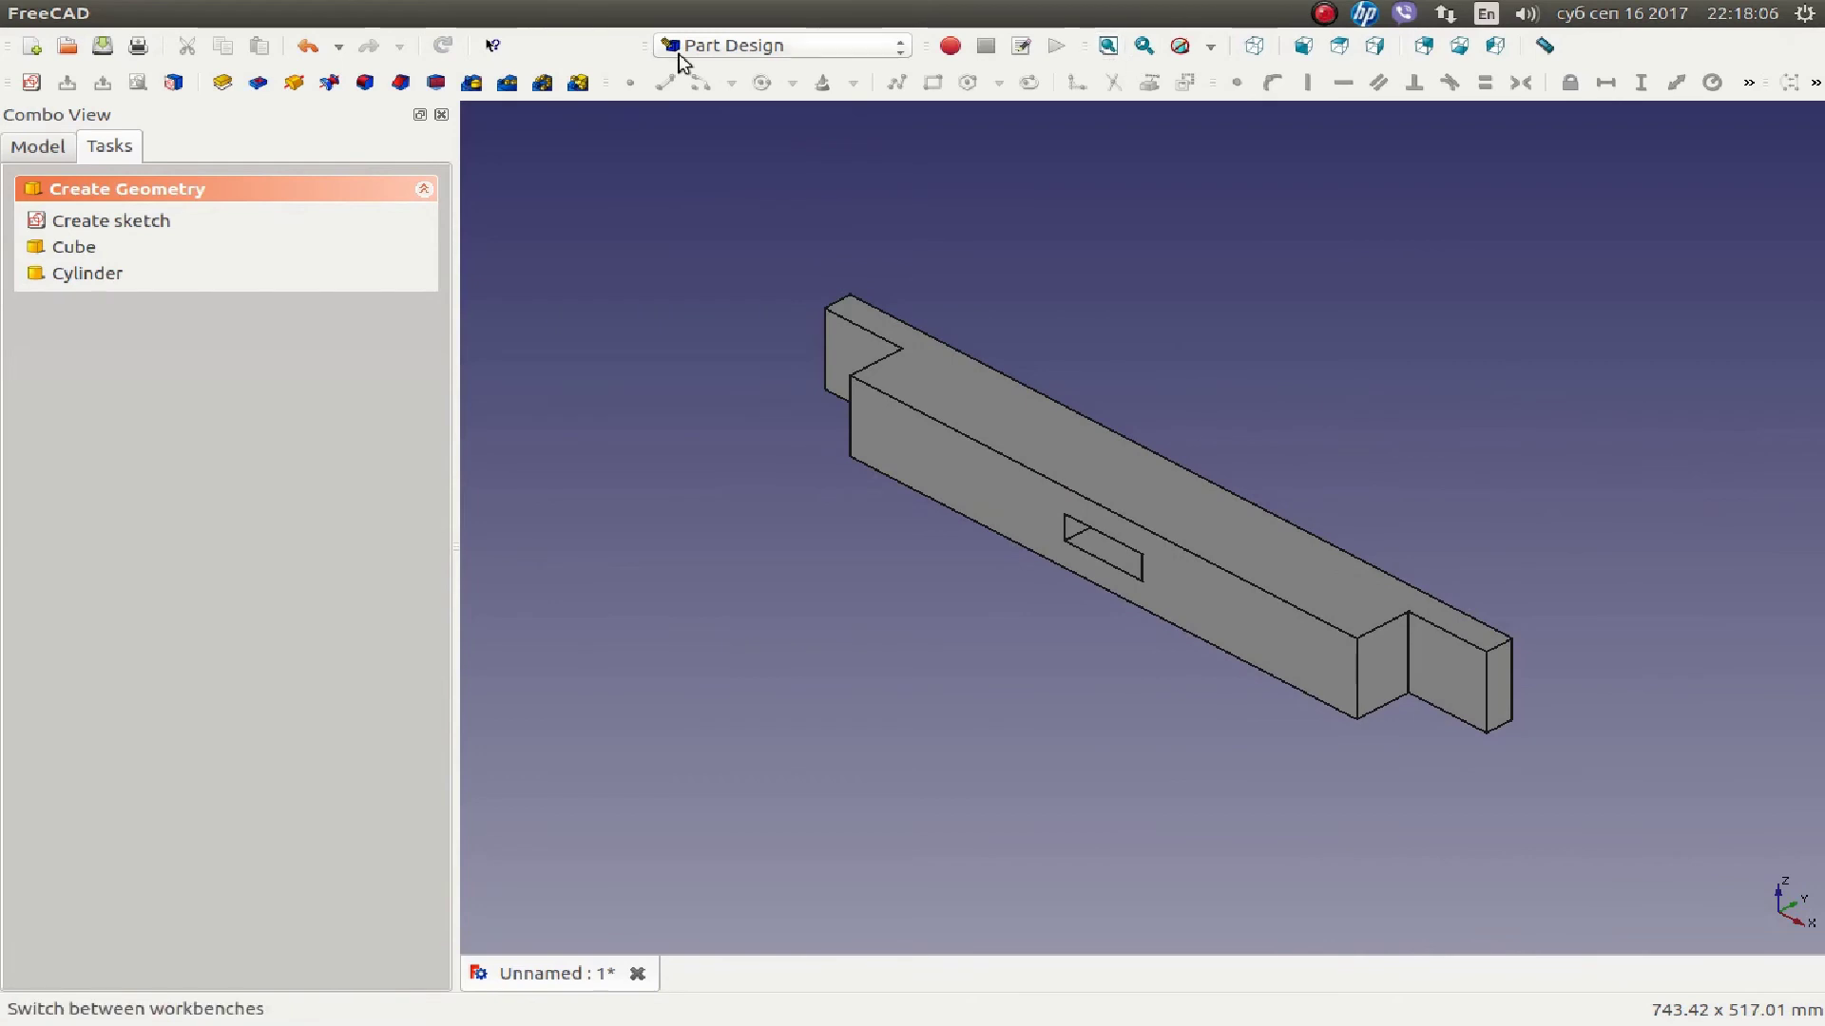
pyautogui.click(103, 46)
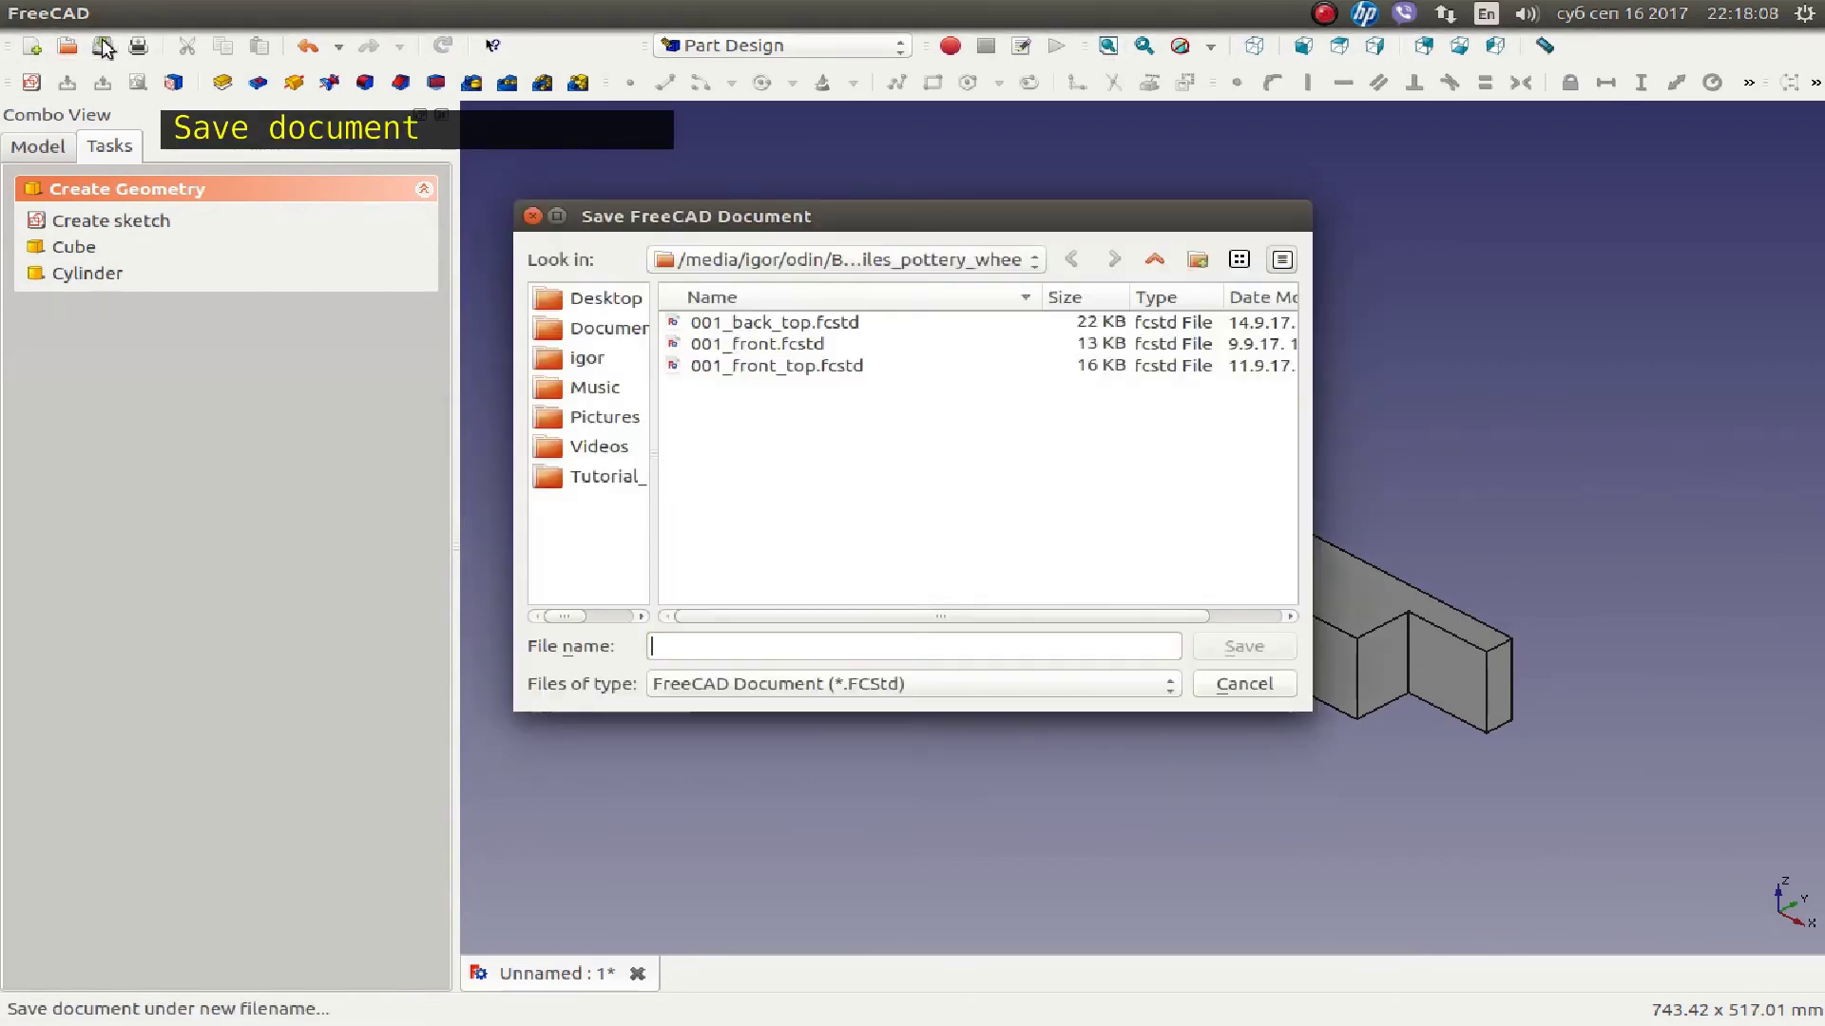
pyautogui.click(772, 323)
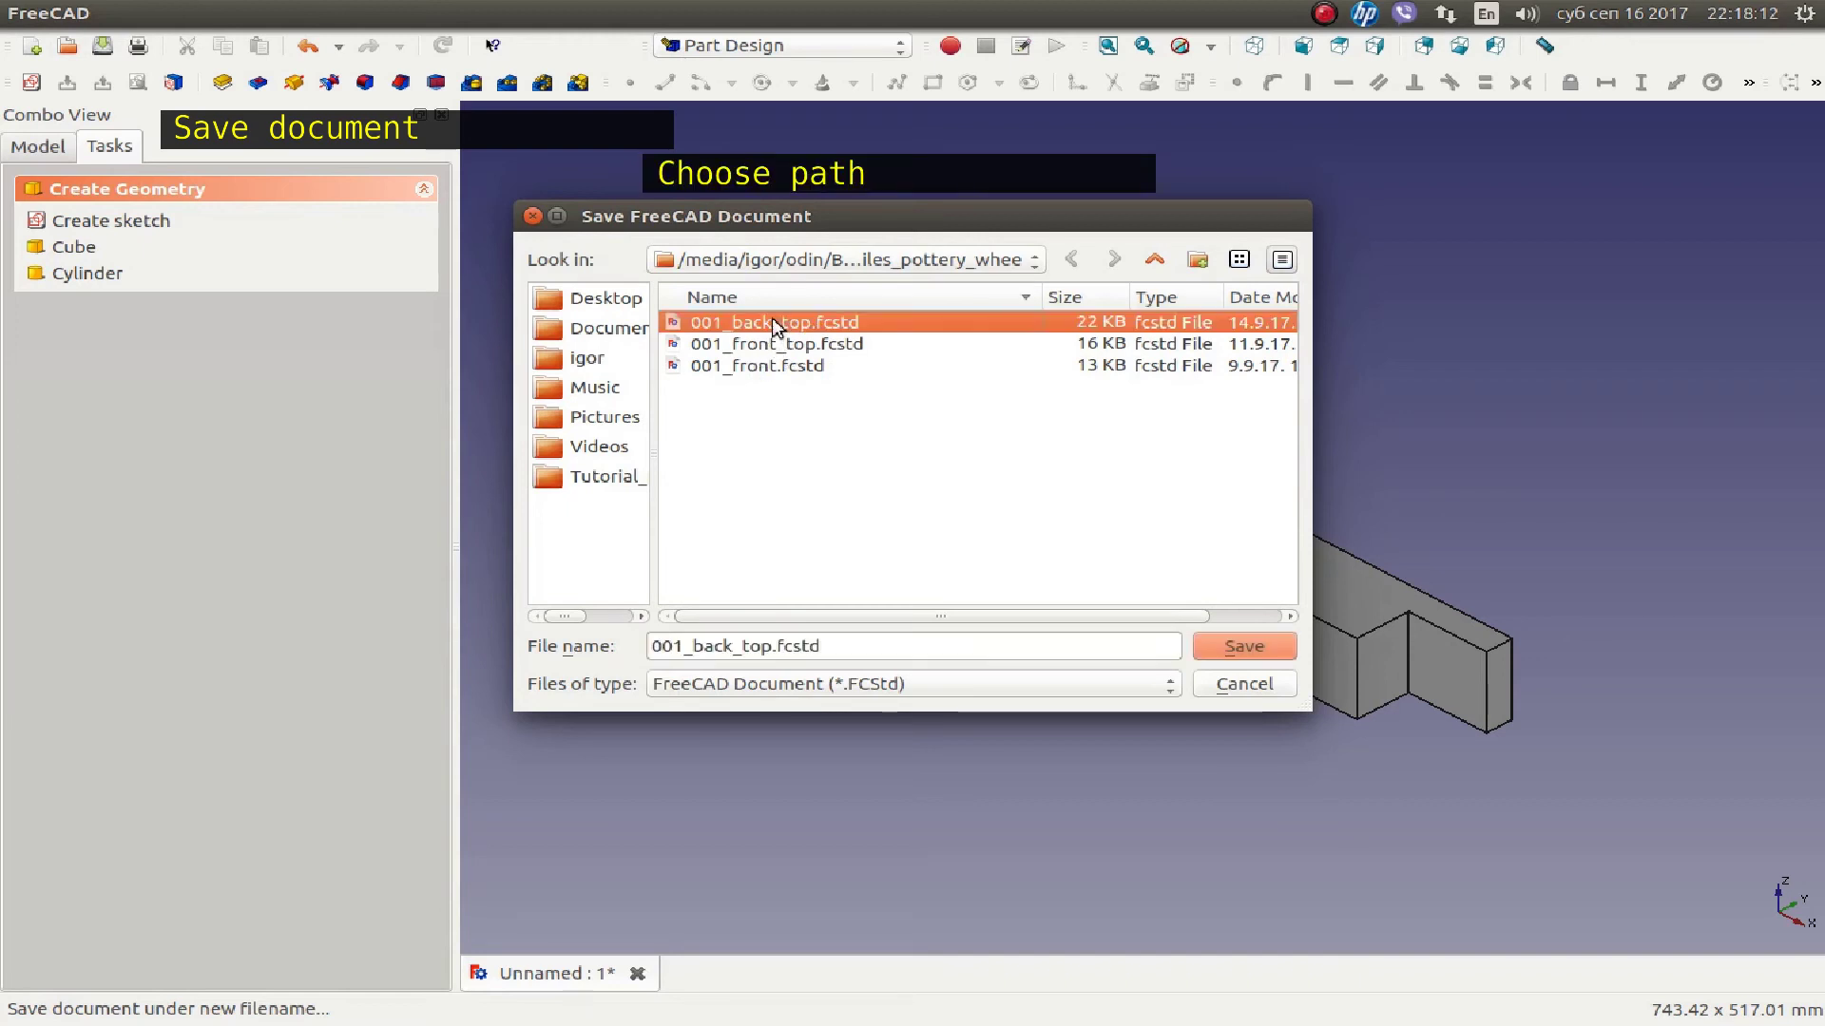
pyautogui.click(745, 648)
pyautogui.doubleClick(751, 648)
pyautogui.click(752, 647)
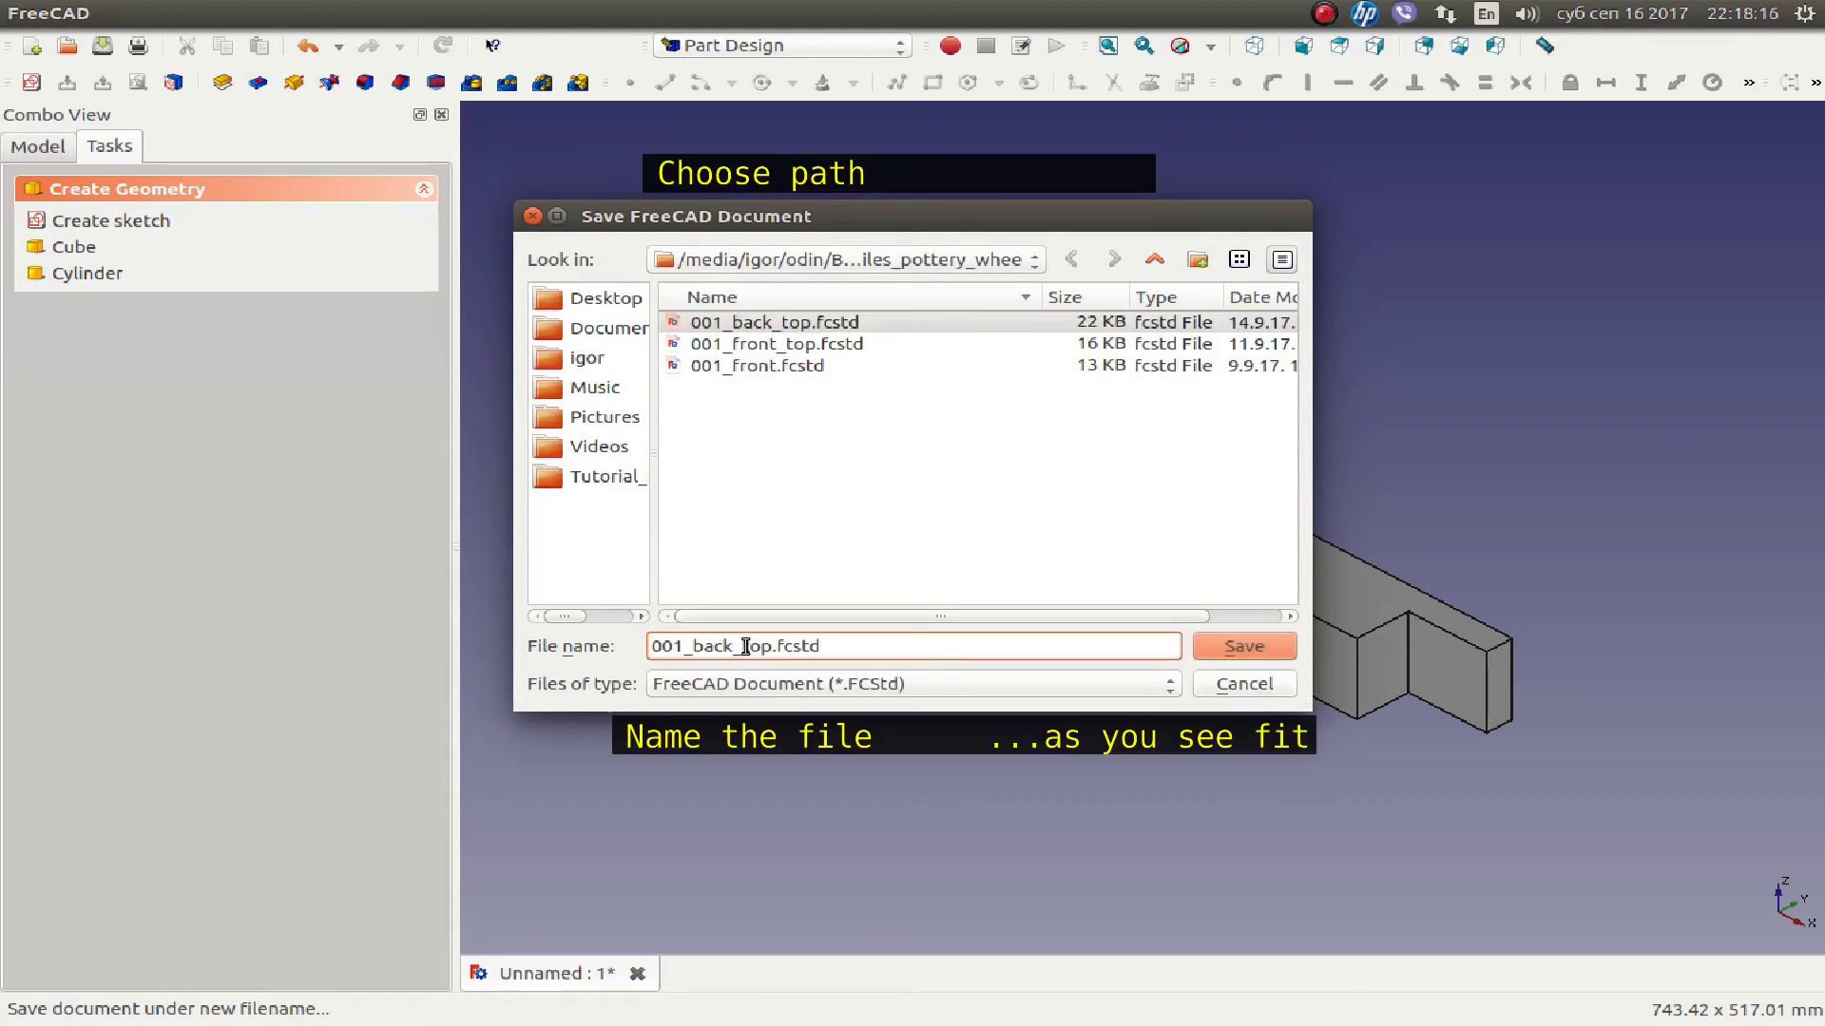
pyautogui.moveTo(745, 647); pyautogui.dragTo(769, 647)
pyautogui.write('bottom')
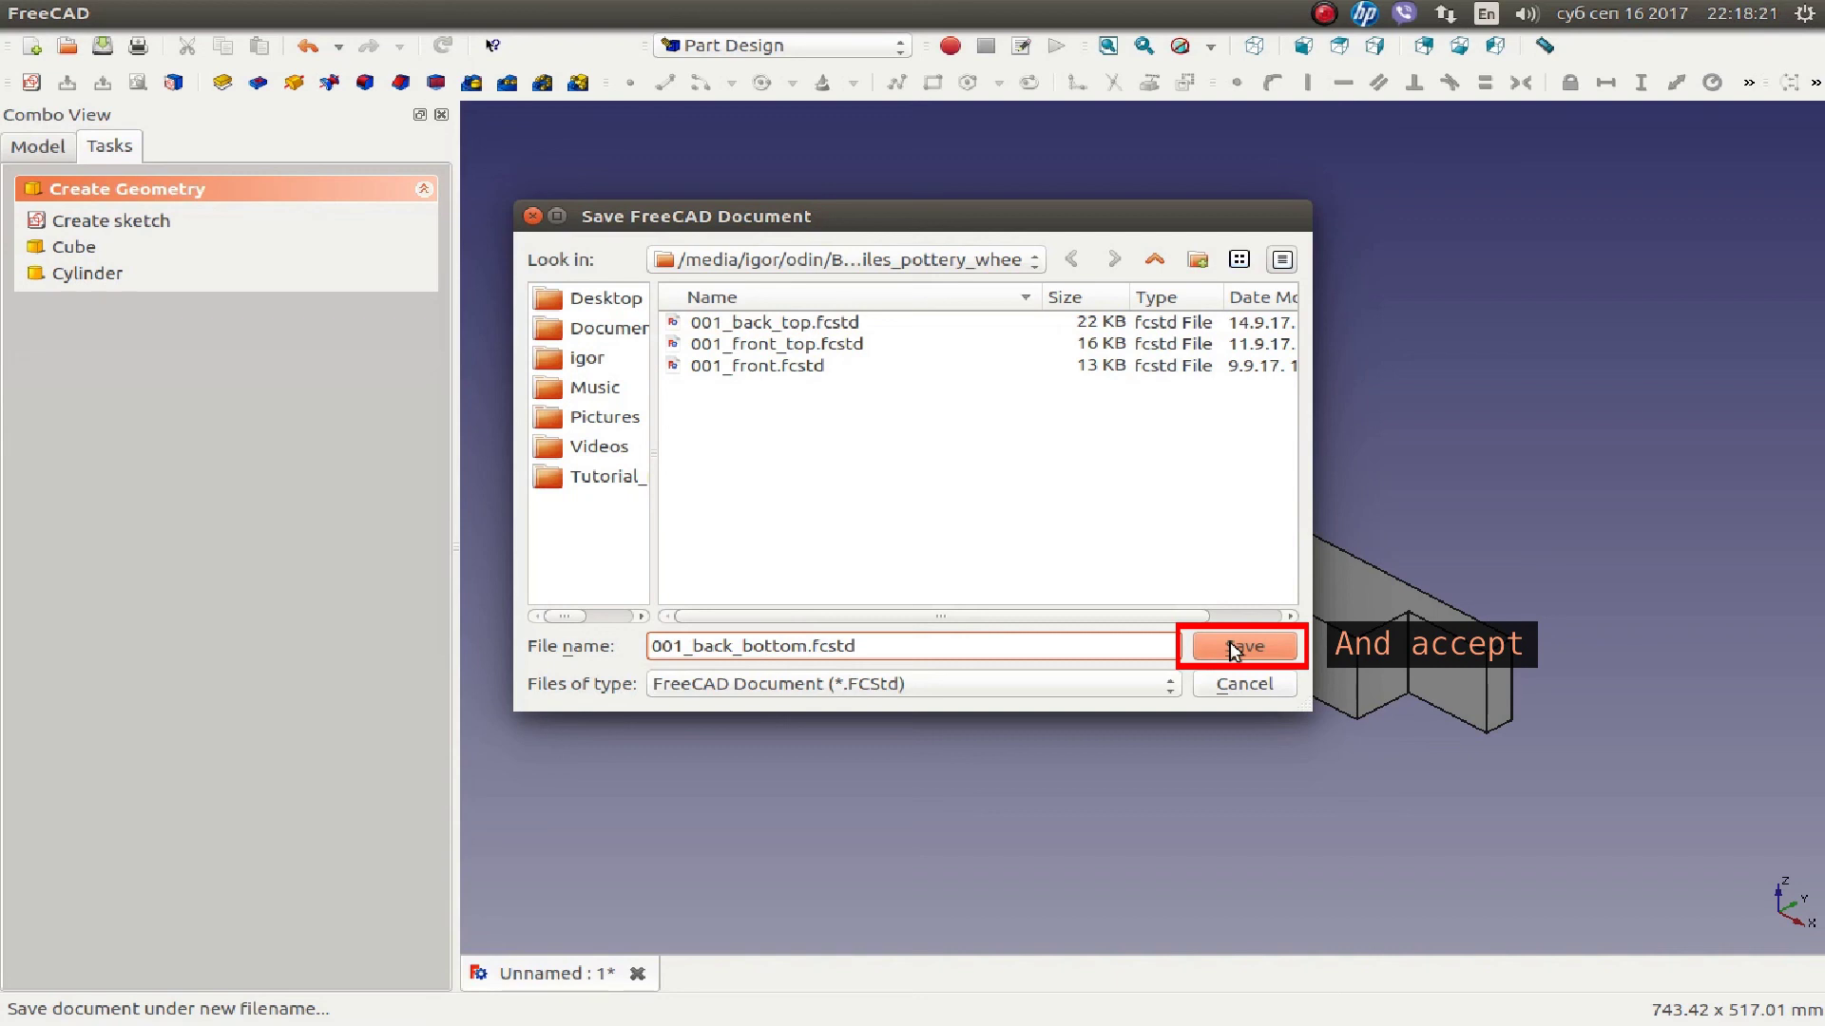
pyautogui.click(1232, 650)
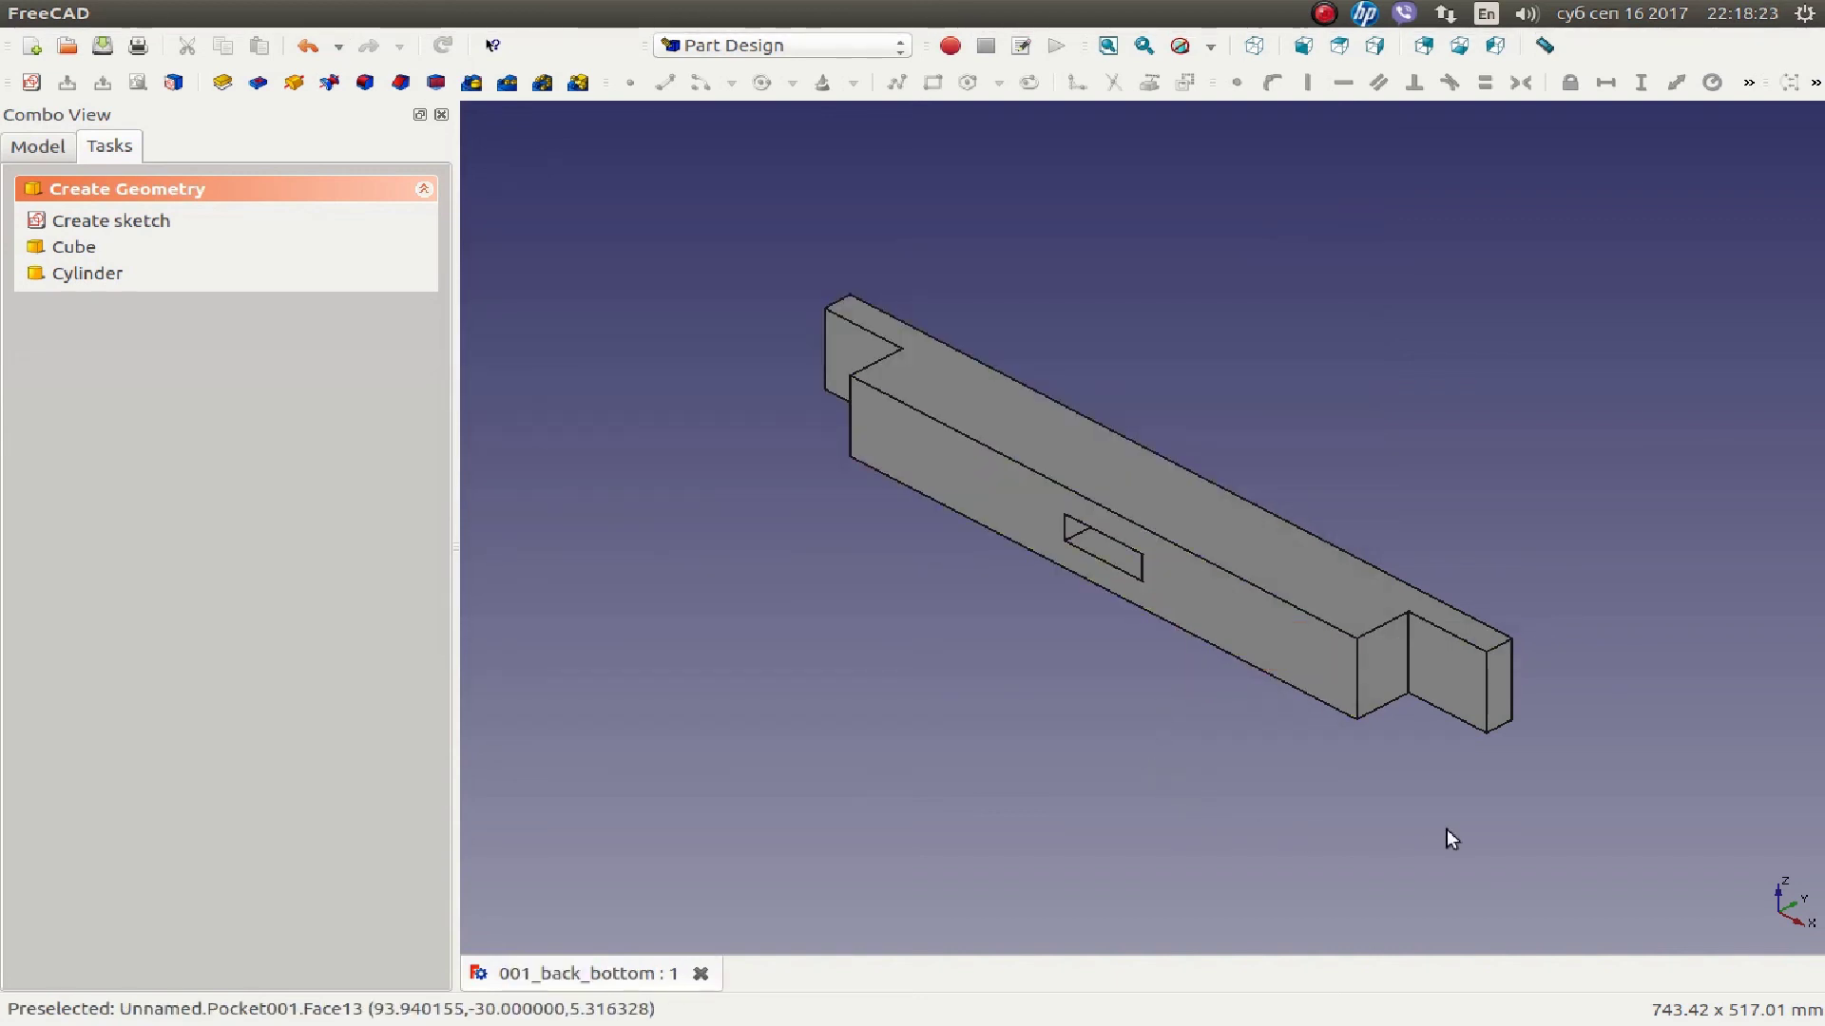